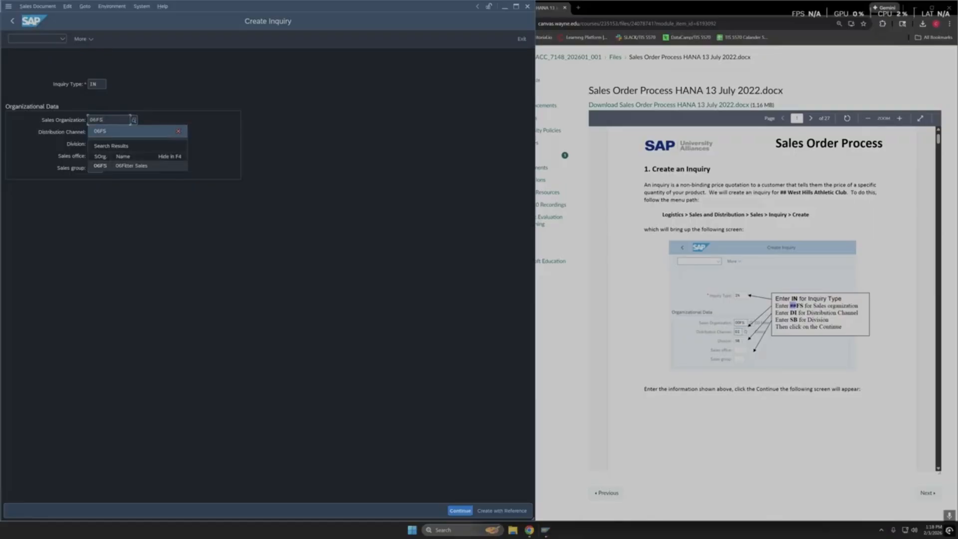
Fill in the inquiry's organizational data with sales organization 06FS, distribution channel DI and division SB, and continue to the overview
{"action": "left_click", "coordinate": [167, 99]}
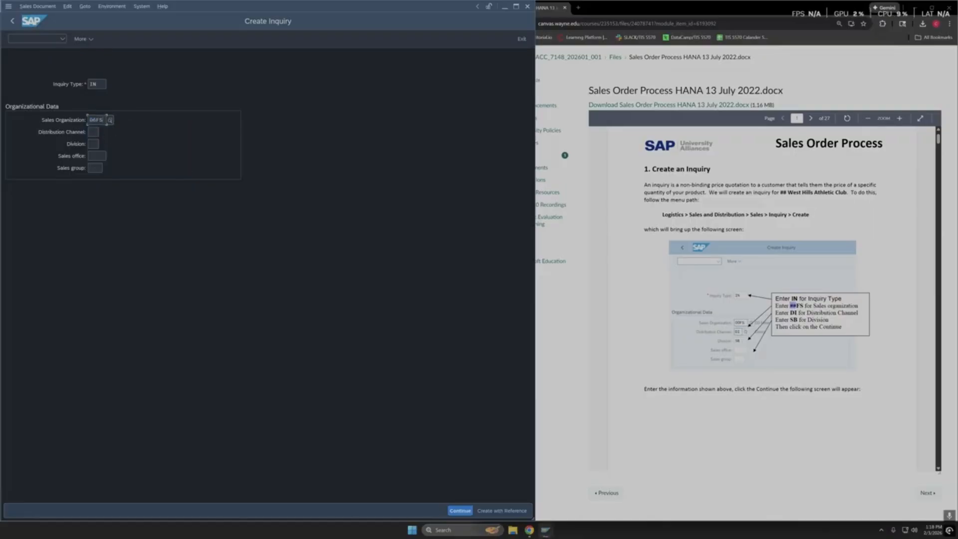
{"action": "left_click", "coordinate": [93, 132]}
{"action": "type", "text": "DI"}
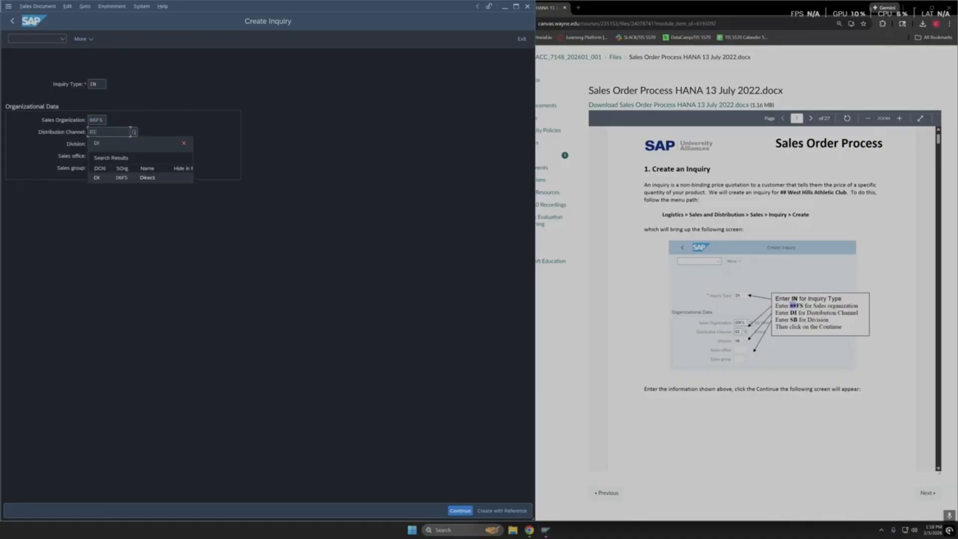
{"action": "left_click", "coordinate": [101, 144]}
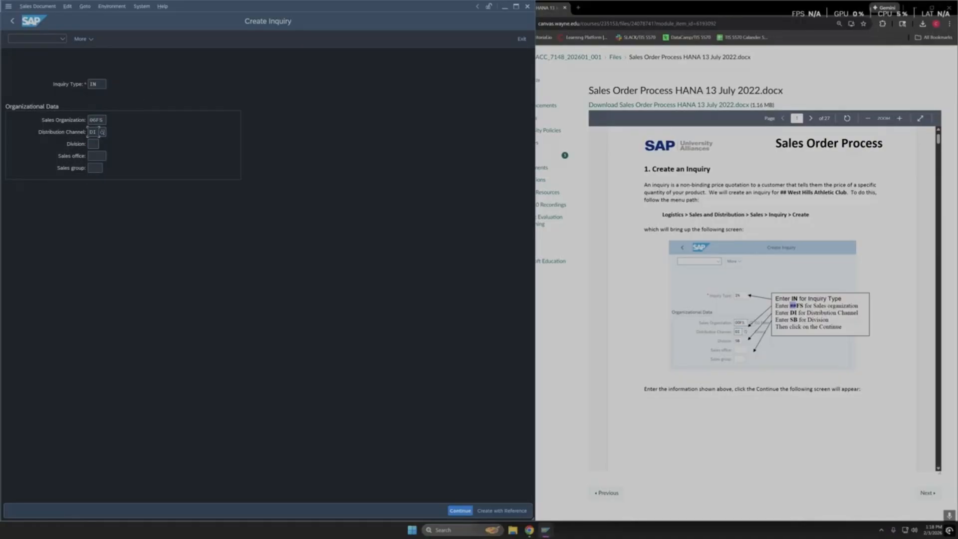
{"action": "type", "text": "SB"}
{"action": "scroll", "coordinate": [678, 395], "scroll_direction": "down", "scroll_amount": 2}
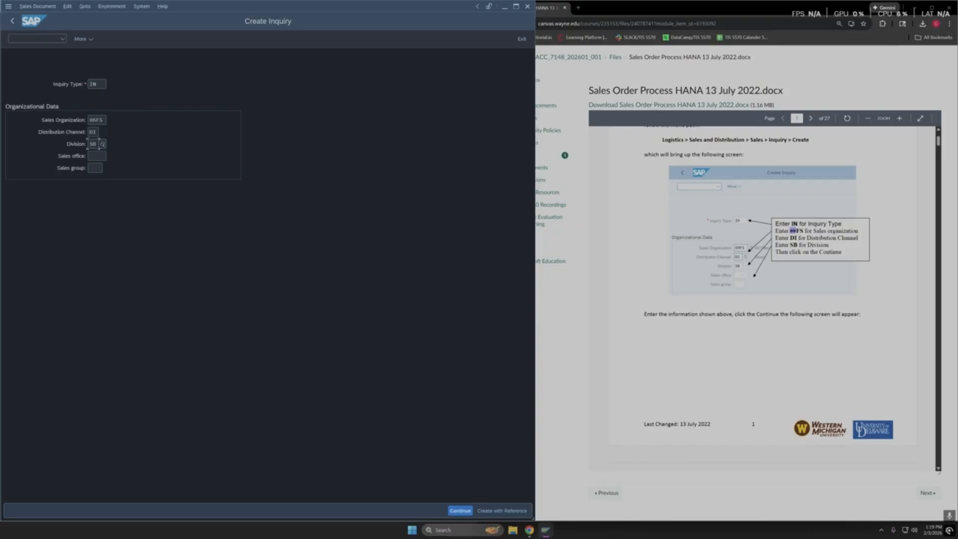
{"action": "scroll", "coordinate": [763, 299], "scroll_direction": "down", "scroll_amount": 4}
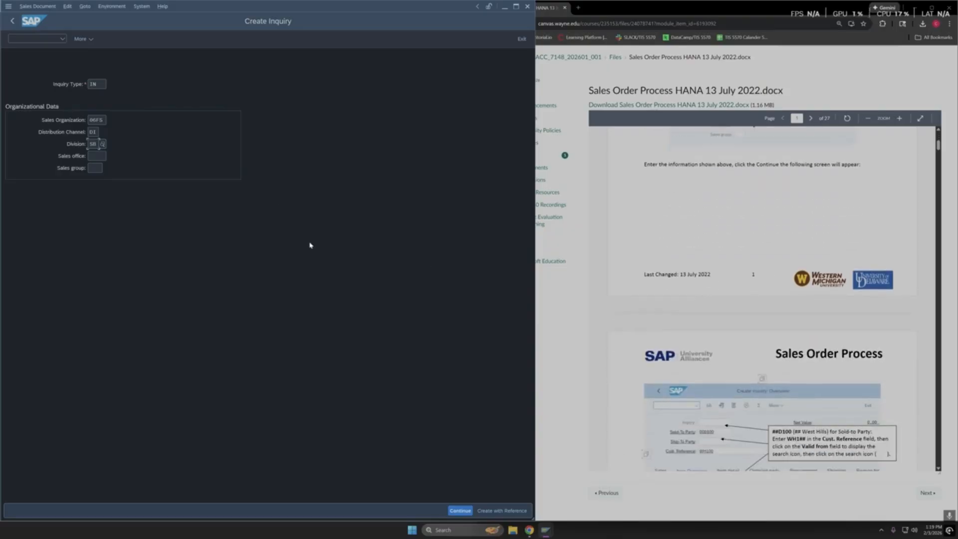
{"action": "scroll", "coordinate": [747, 315], "scroll_direction": "down", "scroll_amount": 4}
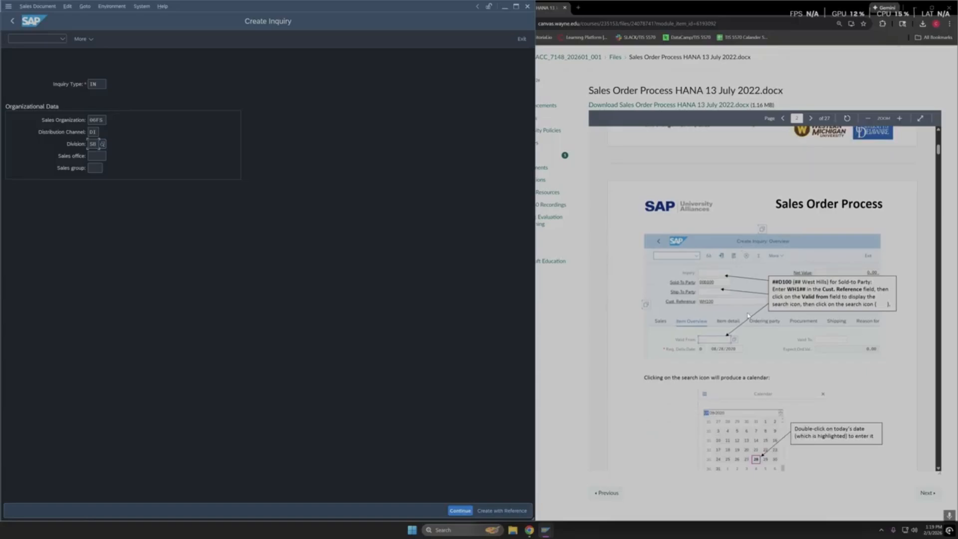
{"action": "left_click", "coordinate": [458, 511]}
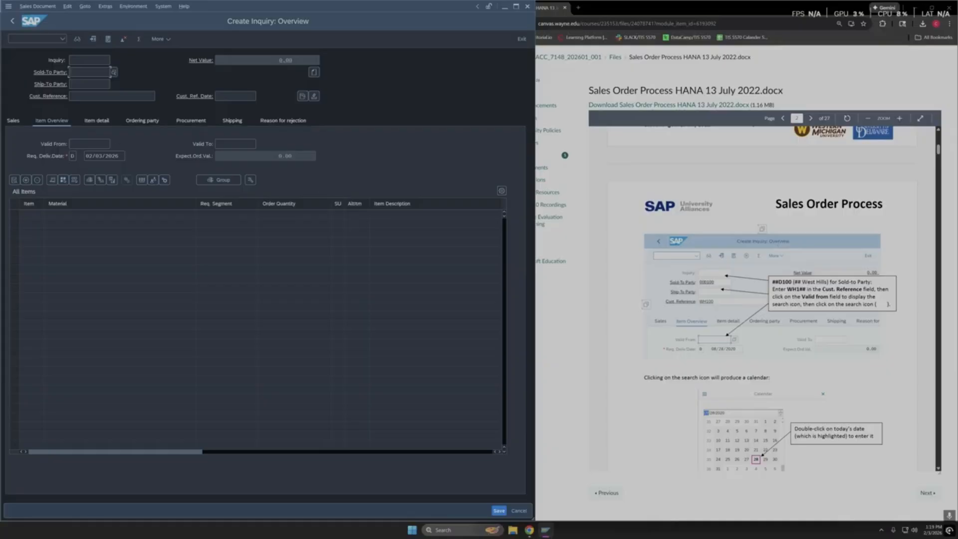
Enter West Hills Athletic Club's customer number as the sold-to party and WH106 as the customer reference
{"action": "left_click_drag", "start_coordinate": [772, 282], "coordinate": [788, 282]}
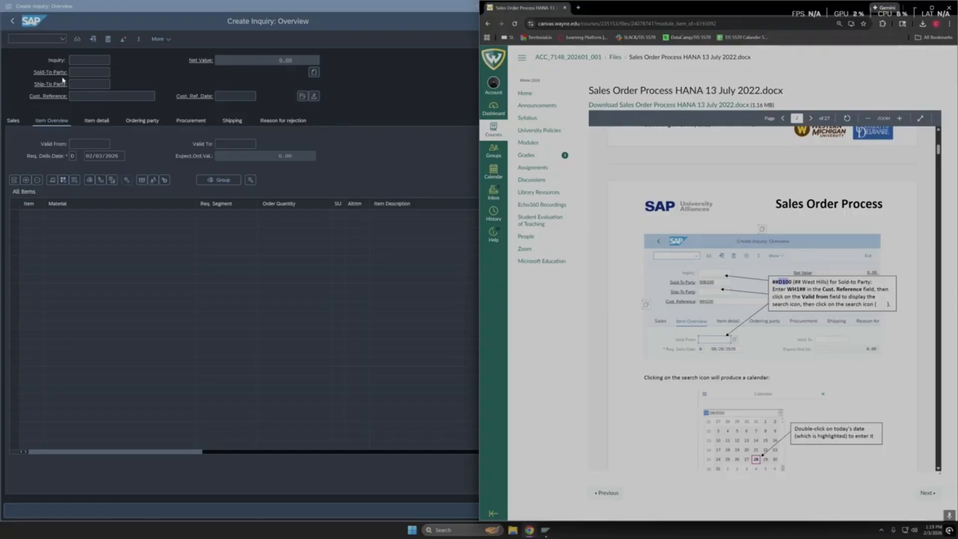
{"action": "left_click", "coordinate": [89, 72]}
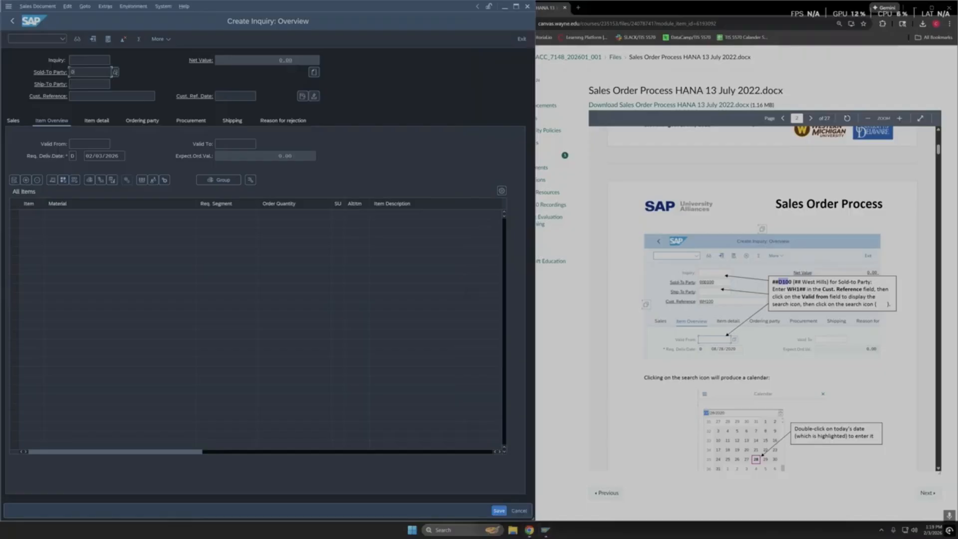
{"action": "type", "text": "06D100"}
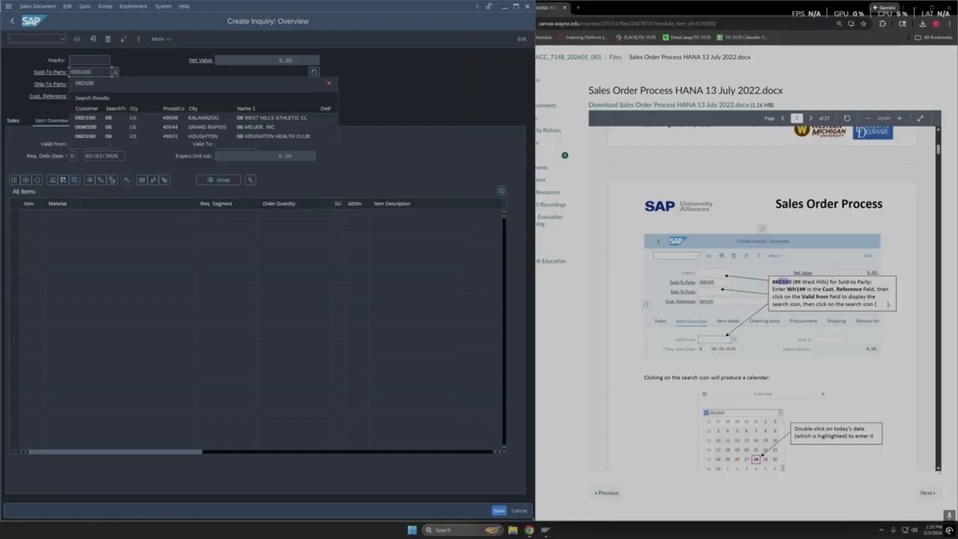
{"action": "left_click", "coordinate": [98, 88]}
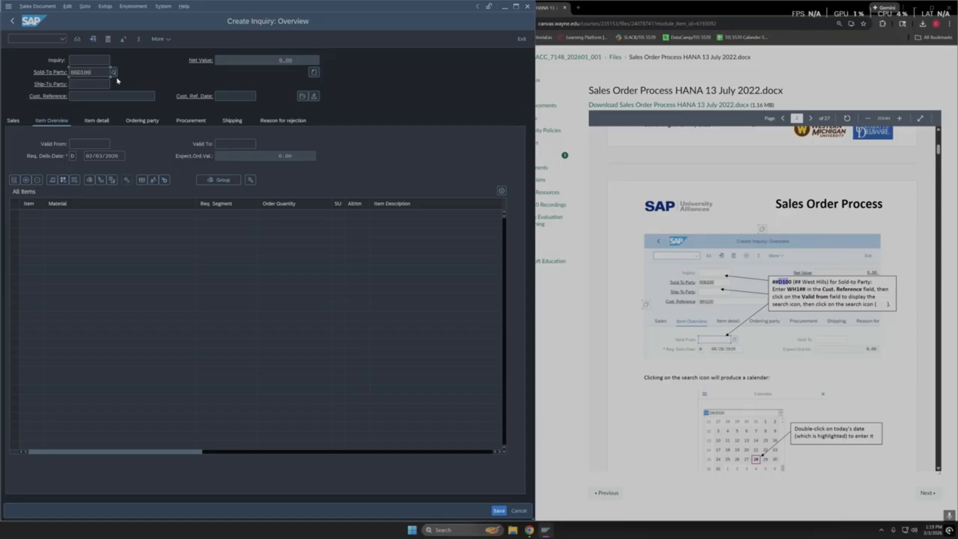
{"action": "left_click", "coordinate": [154, 95]}
{"action": "type", "text": "WH106"}
Set the inquiry's valid-from date to 02/03/2026 using the calendar
{"action": "left_click", "coordinate": [94, 144]}
{"action": "left_click", "coordinate": [114, 145]}
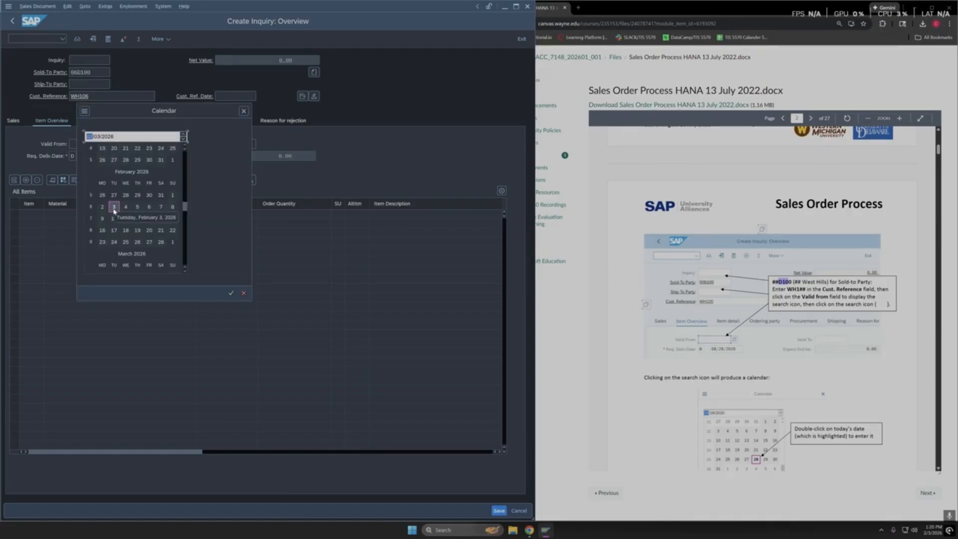
{"action": "left_click", "coordinate": [231, 293]}
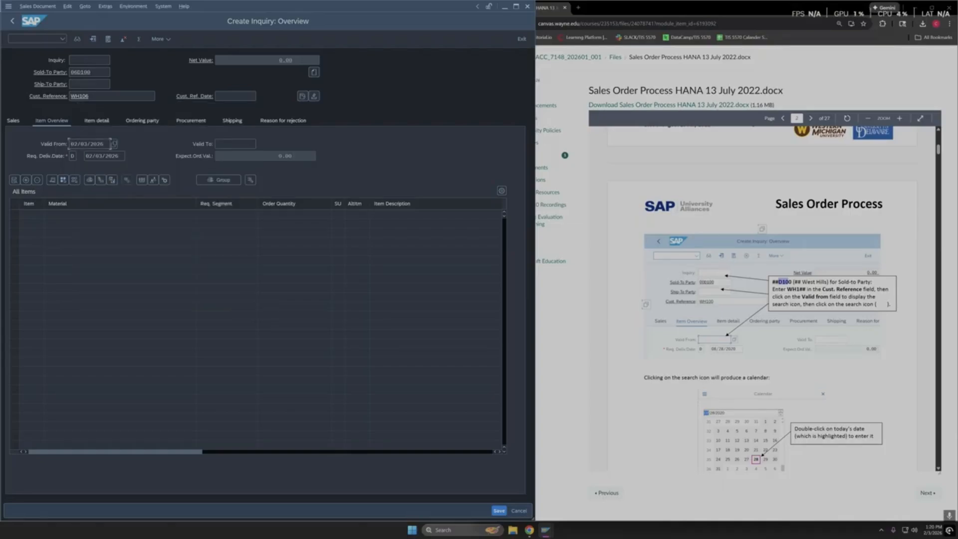
Set the inquiry's valid-to date to 02/10/2026 using the calendar, following the exercise guide
{"action": "scroll", "coordinate": [691, 338], "scroll_direction": "down", "scroll_amount": 3}
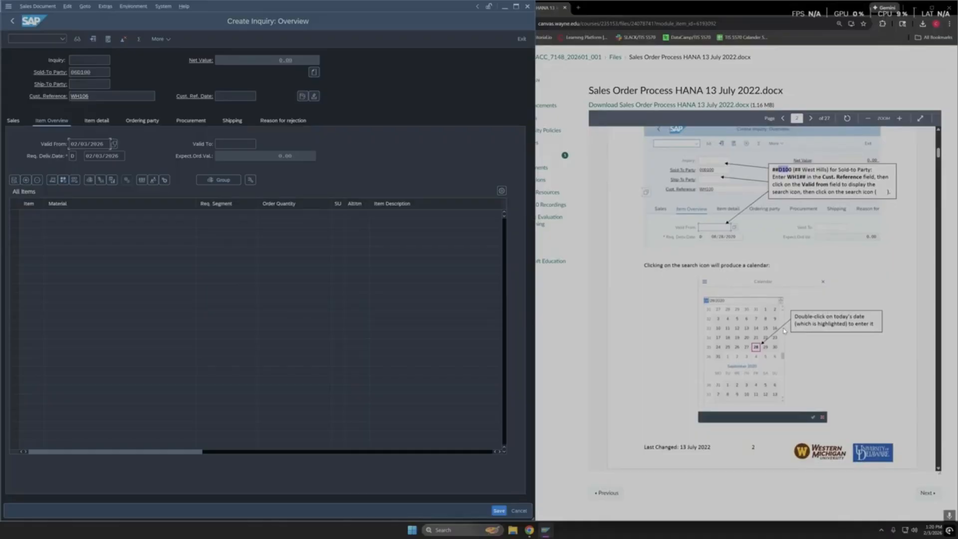
{"action": "scroll", "coordinate": [748, 329], "scroll_direction": "down", "scroll_amount": 3}
{"action": "scroll", "coordinate": [748, 329], "scroll_direction": "down", "scroll_amount": 7}
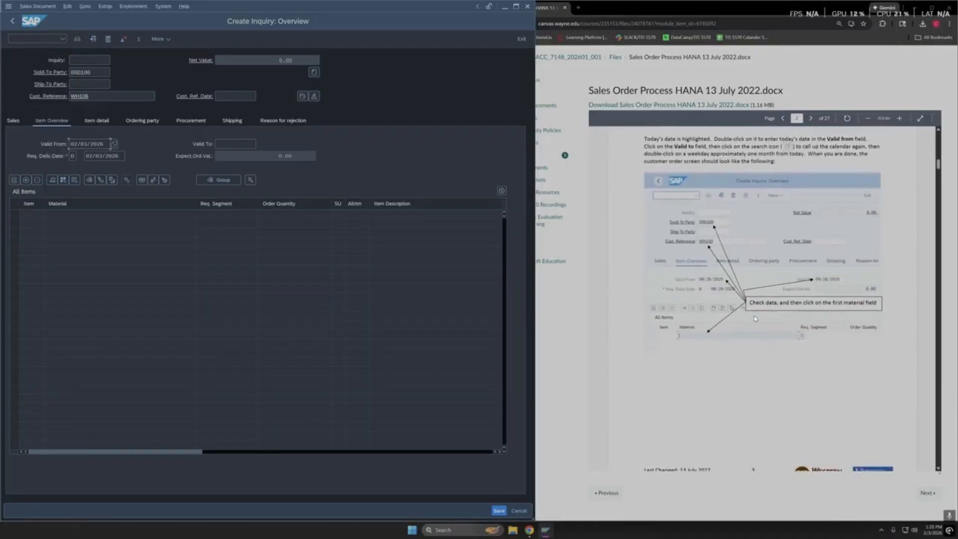
{"action": "key", "text": "ctrl+minus"}
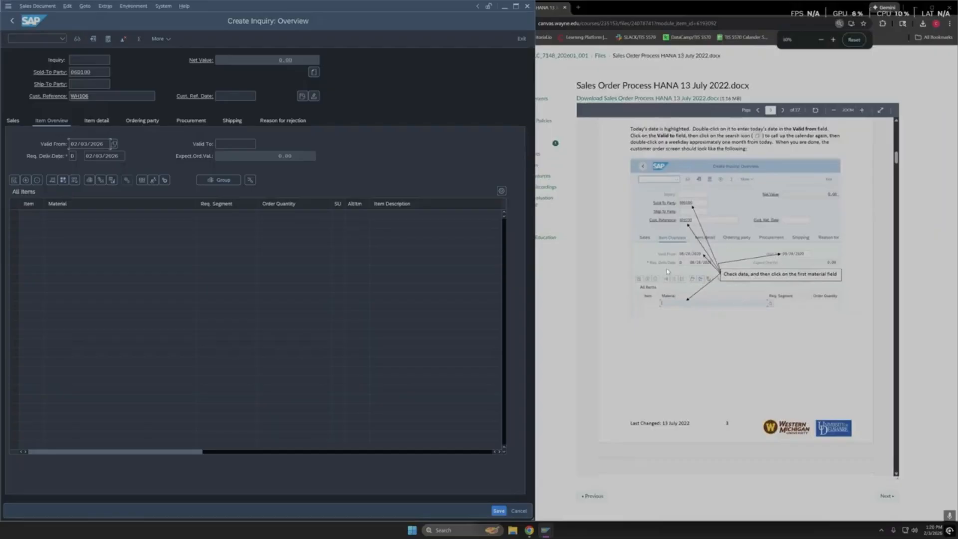
{"action": "scroll", "coordinate": [717, 224], "scroll_direction": "up", "scroll_amount": 1}
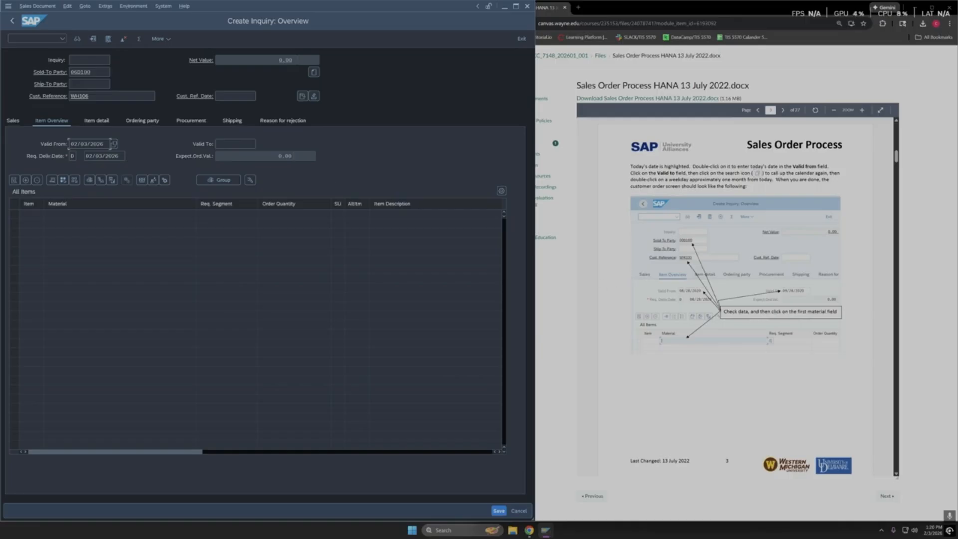
{"action": "left_click", "coordinate": [236, 143]}
{"action": "left_click", "coordinate": [260, 144]}
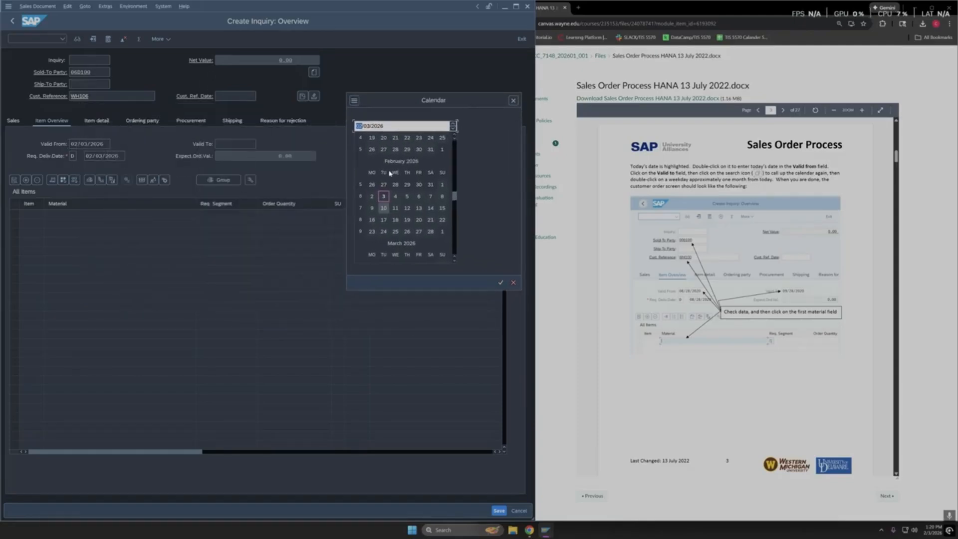
{"action": "double_click", "coordinate": [383, 209]}
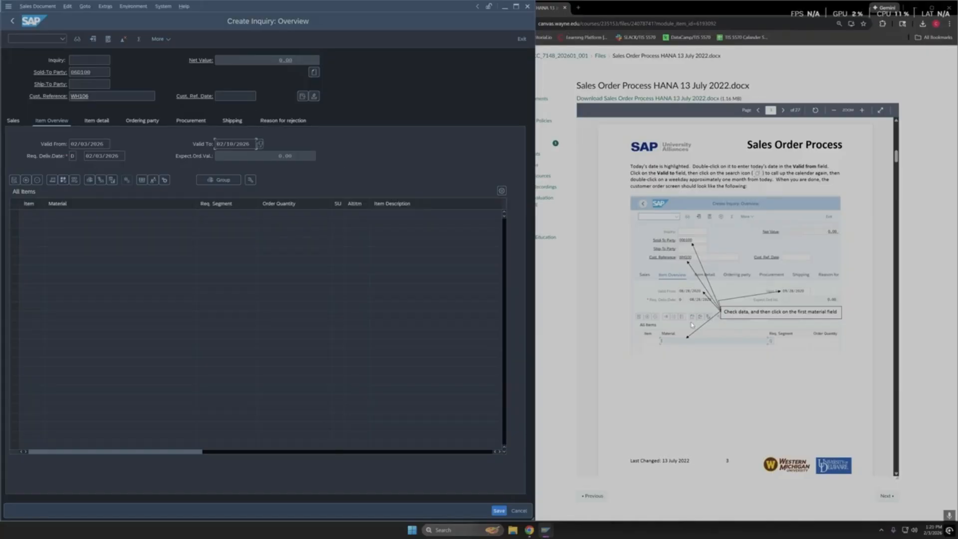
Enter material 06F100 in the first line of the item table
{"action": "scroll", "coordinate": [705, 323], "scroll_direction": "down", "scroll_amount": 1}
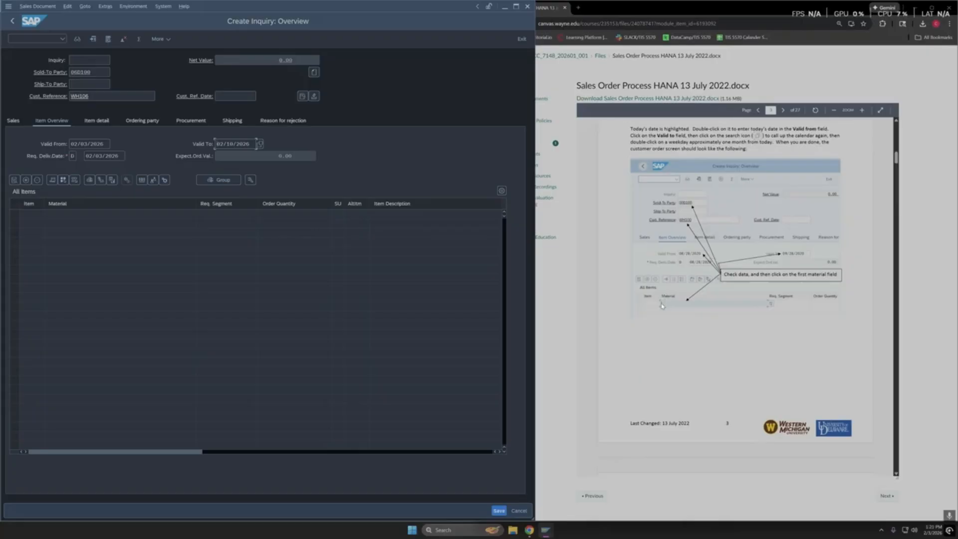
{"action": "left_click", "coordinate": [110, 215]}
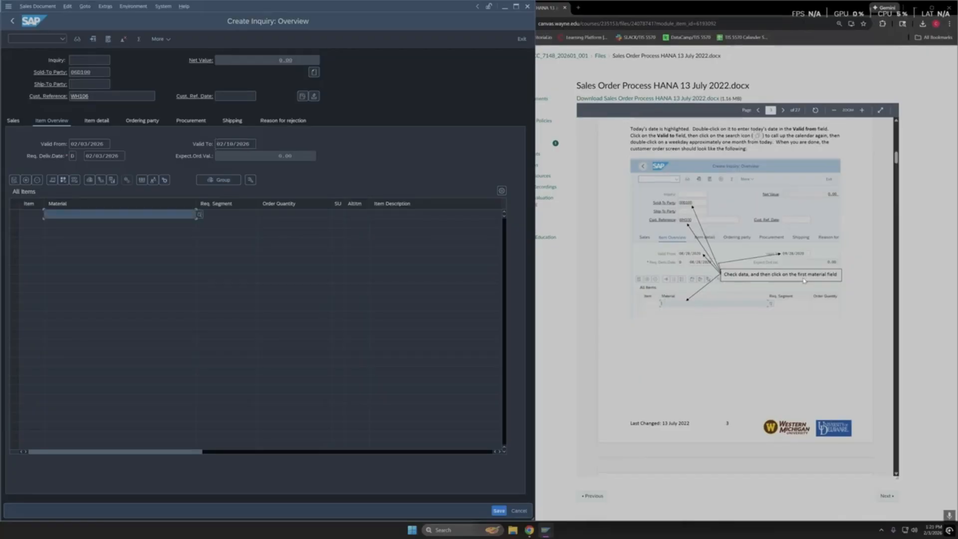
{"action": "scroll", "coordinate": [746, 278], "scroll_direction": "down", "scroll_amount": 5}
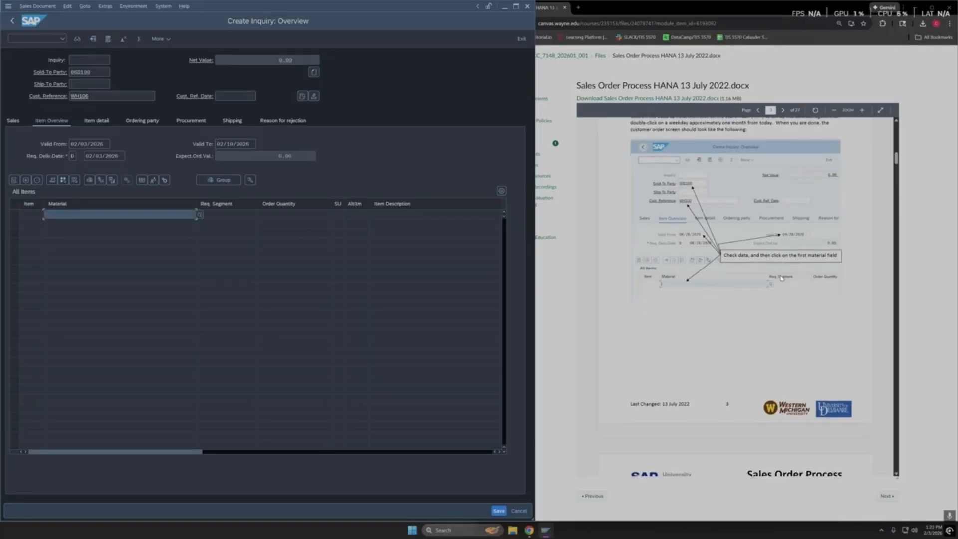
{"action": "scroll", "coordinate": [742, 274], "scroll_direction": "down", "scroll_amount": 3}
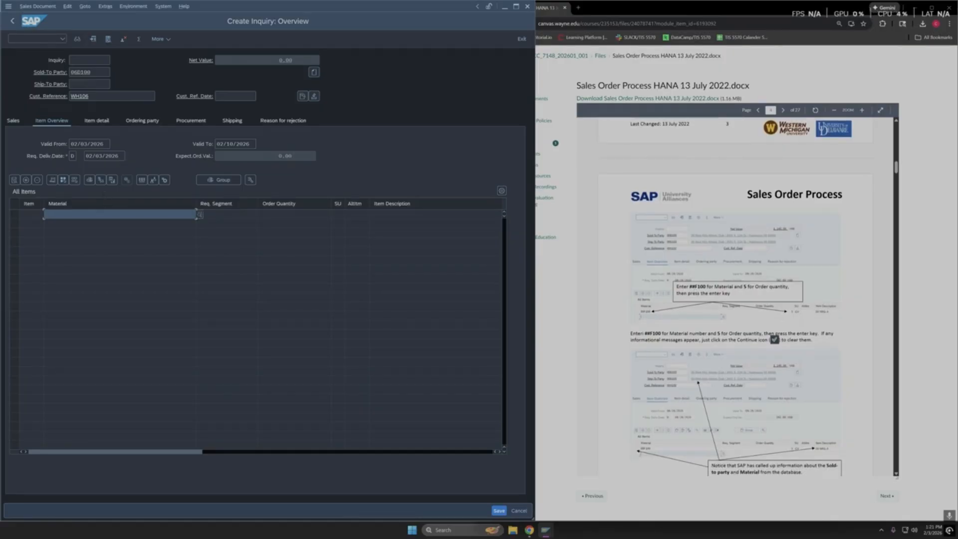
{"action": "type", "text": "06"}
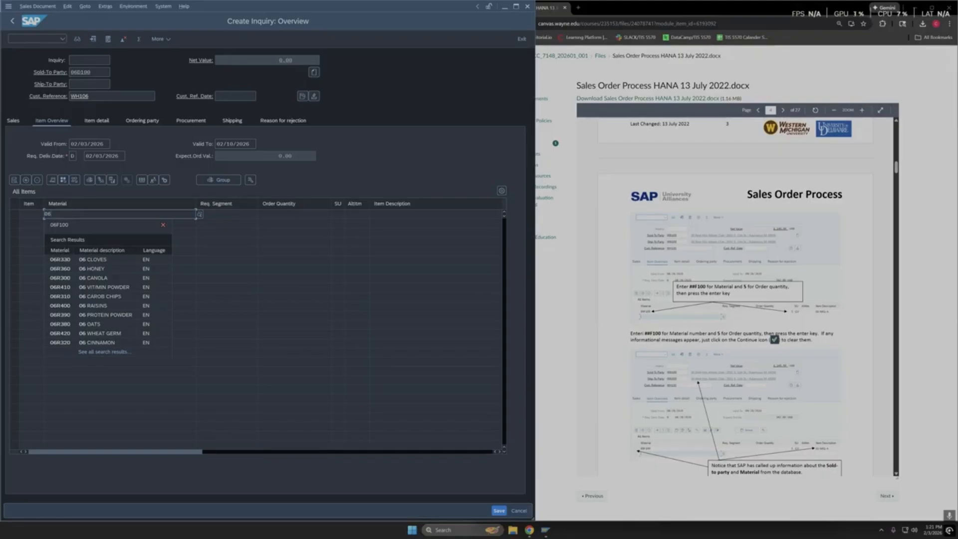
{"action": "type", "text": "F10"}
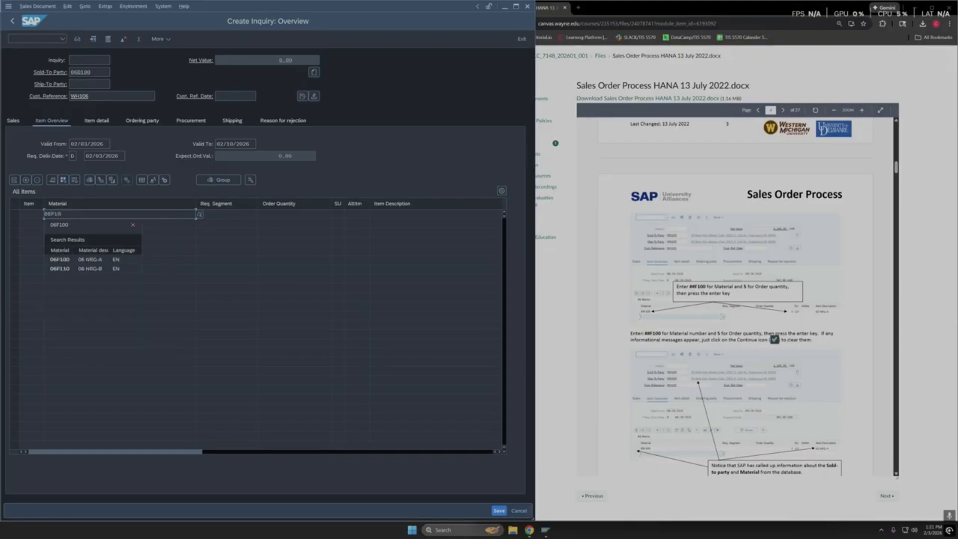
{"action": "key", "text": "Return"}
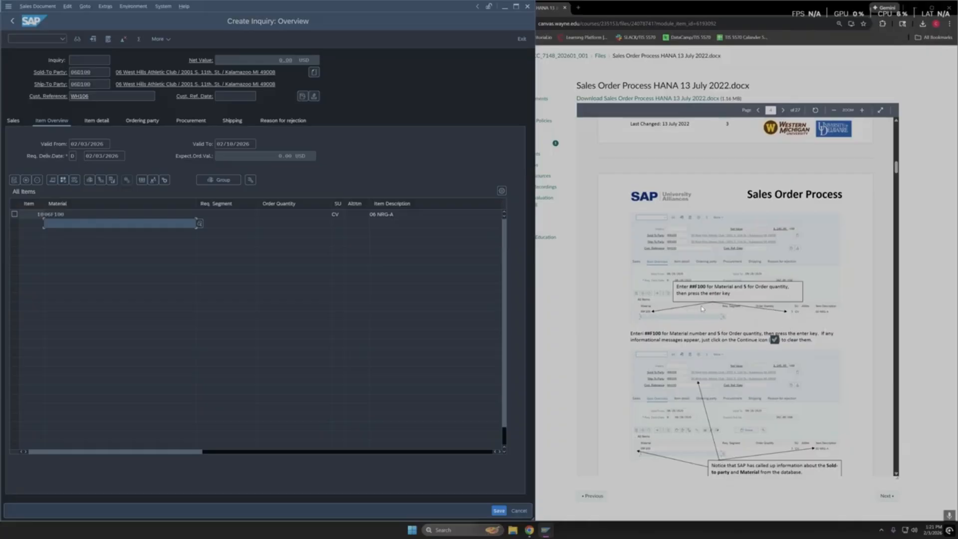
Set the order quantity of the 06F100 item line to 5
{"action": "scroll", "coordinate": [699, 309], "scroll_direction": "down", "scroll_amount": 1}
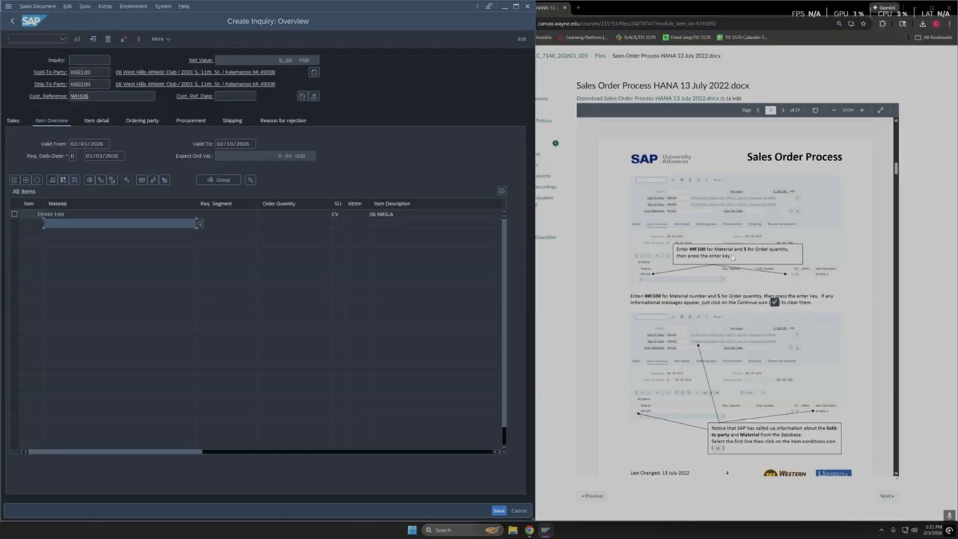
{"action": "left_click", "coordinate": [294, 214]}
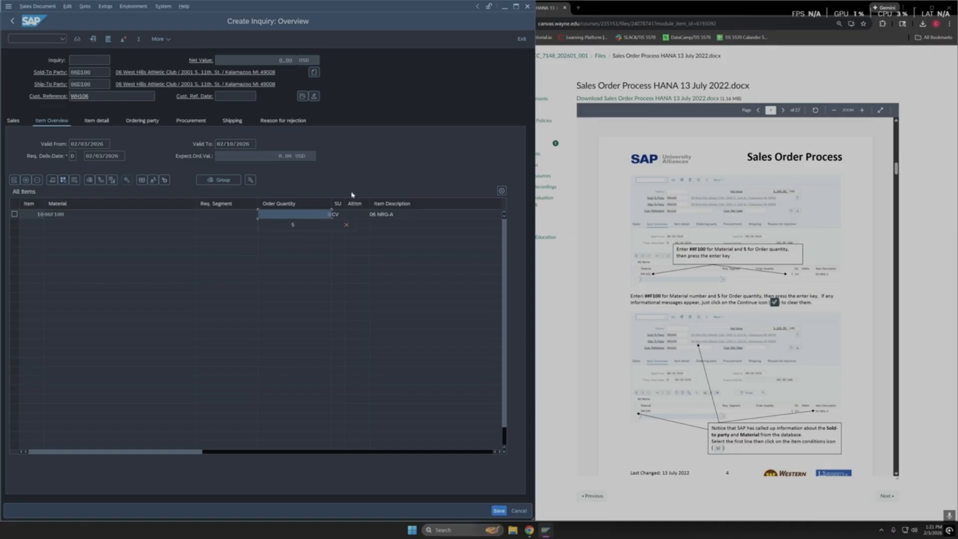
{"action": "type", "text": "5"}
{"action": "key", "text": "Return"}
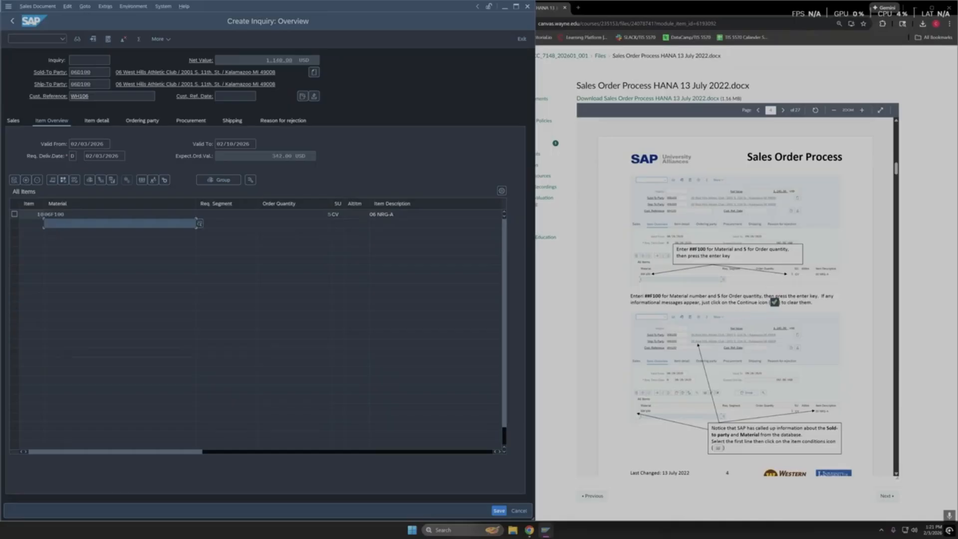
Display the pricing conditions of the 06F100 item line and compare them with the exercise guide
{"action": "scroll", "coordinate": [666, 270], "scroll_direction": "down", "scroll_amount": 2}
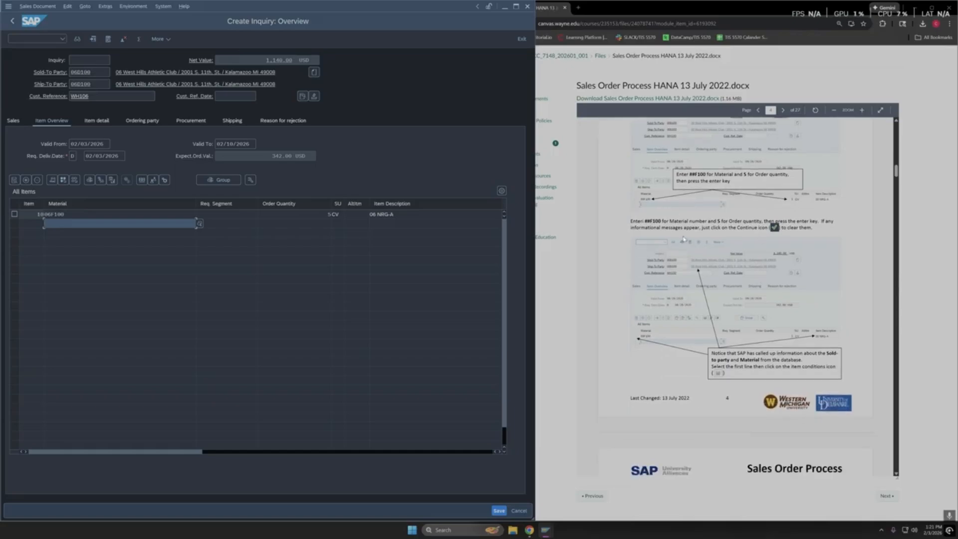
{"action": "scroll", "coordinate": [647, 264], "scroll_direction": "down", "scroll_amount": 1}
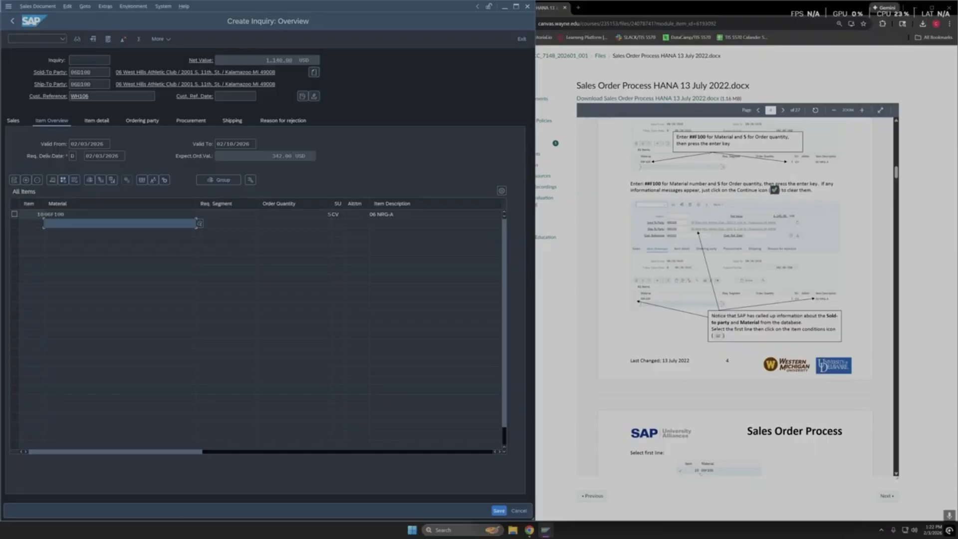
{"action": "left_click", "coordinate": [14, 214]}
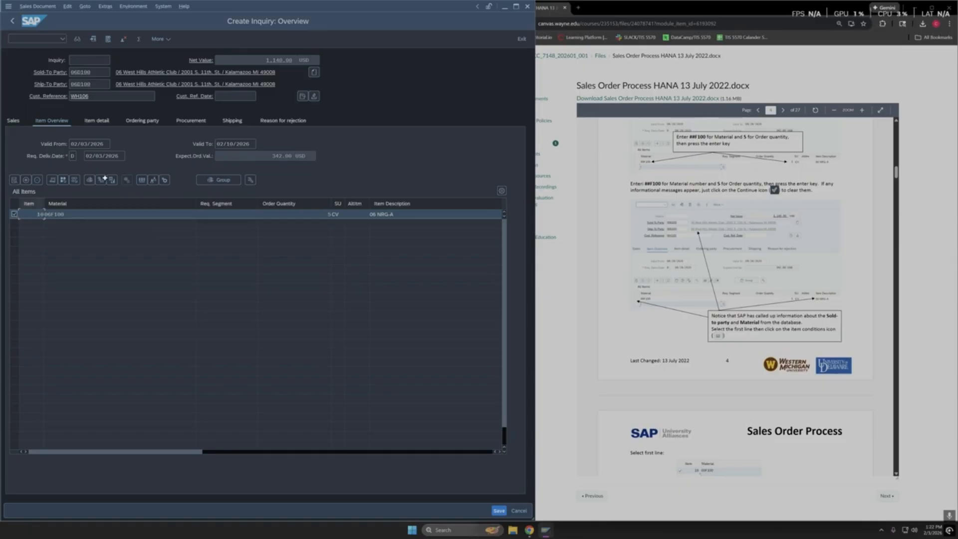
{"action": "left_click", "coordinate": [142, 181]}
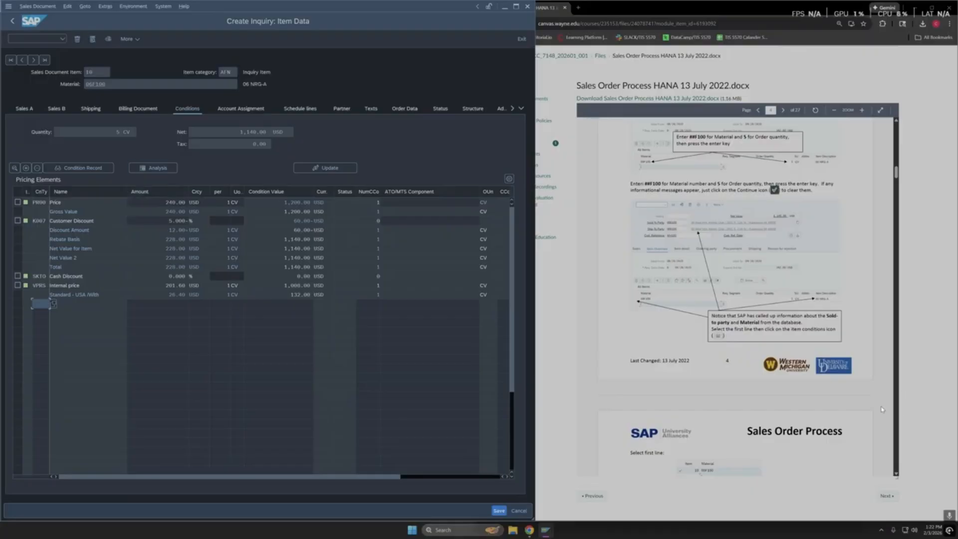
{"action": "scroll", "coordinate": [834, 369], "scroll_direction": "down", "scroll_amount": 5}
{"action": "scroll", "coordinate": [694, 265], "scroll_direction": "down", "scroll_amount": 1}
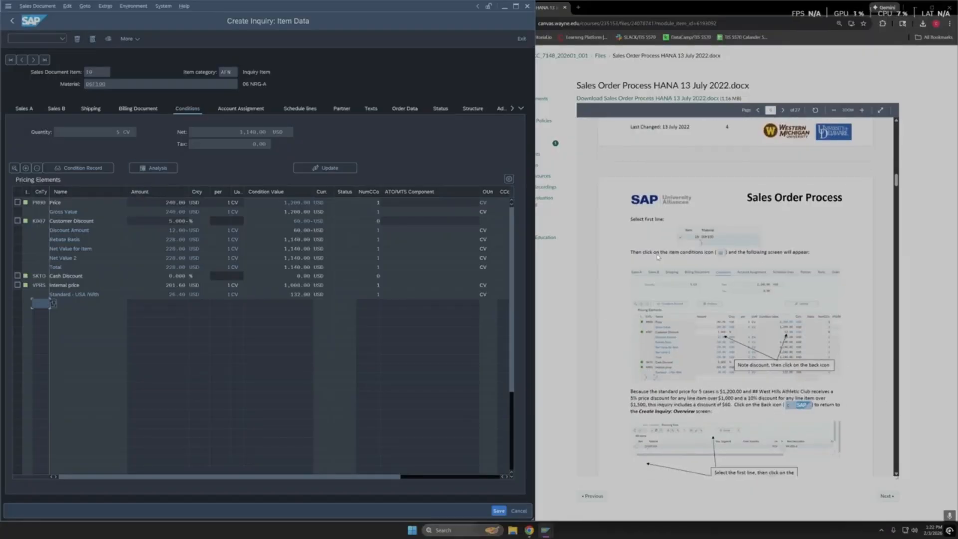
{"action": "scroll", "coordinate": [750, 235], "scroll_direction": "down", "scroll_amount": 1}
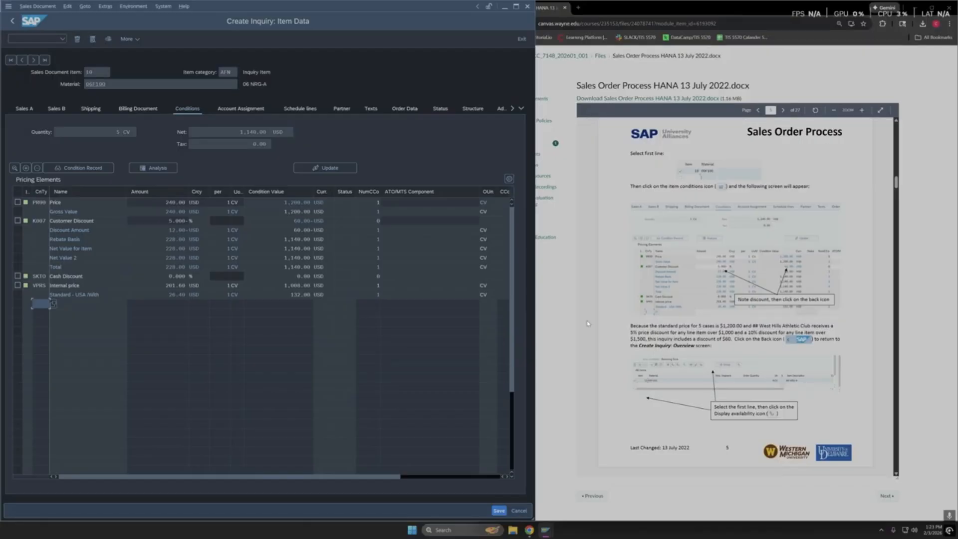
Return to the inquiry overview and display the availability of the 06F100 item line, following the exercise guide
{"action": "left_click", "coordinate": [16, 21]}
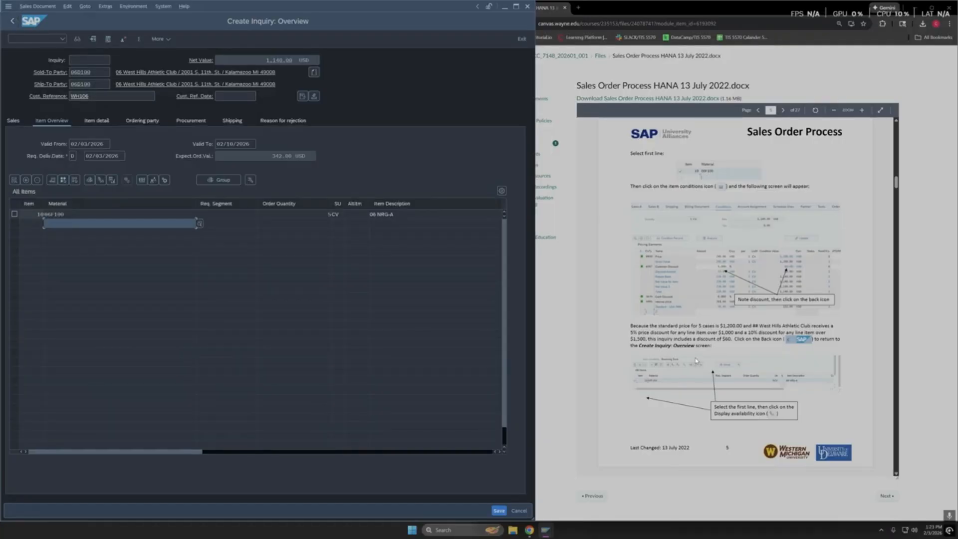
{"action": "scroll", "coordinate": [698, 347], "scroll_direction": "down", "scroll_amount": 3}
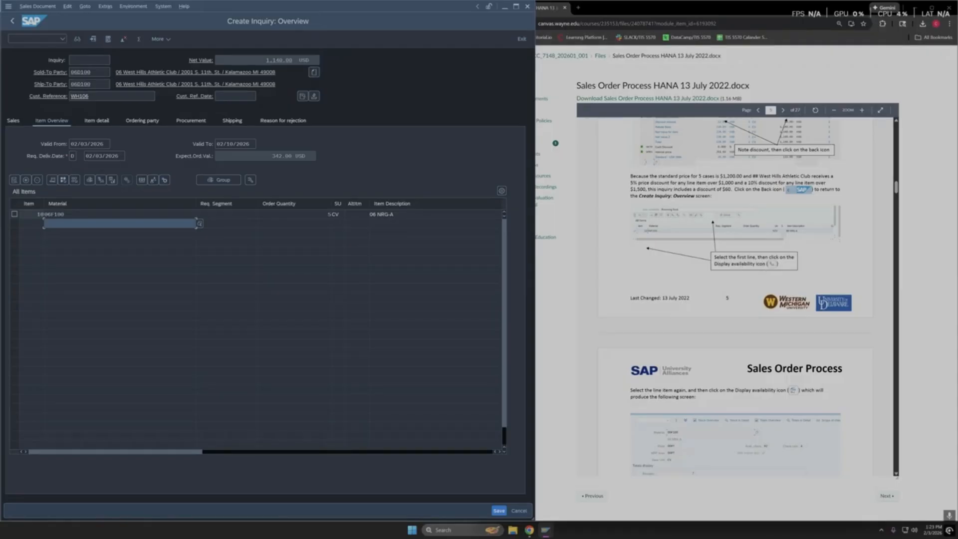
{"action": "left_click", "coordinate": [14, 214]}
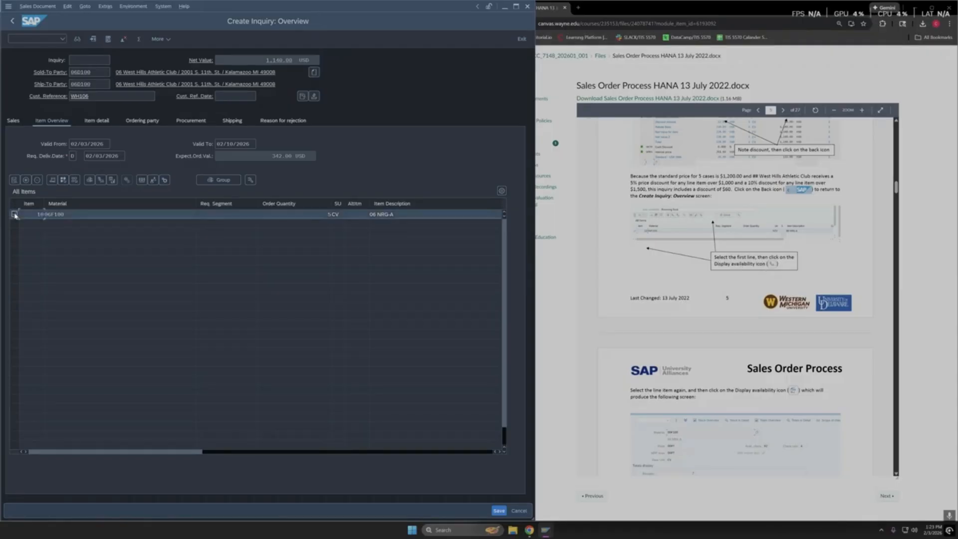
{"action": "left_click", "coordinate": [16, 214]}
{"action": "left_click", "coordinate": [99, 180]}
{"action": "scroll", "coordinate": [797, 230], "scroll_direction": "down", "scroll_amount": 3}
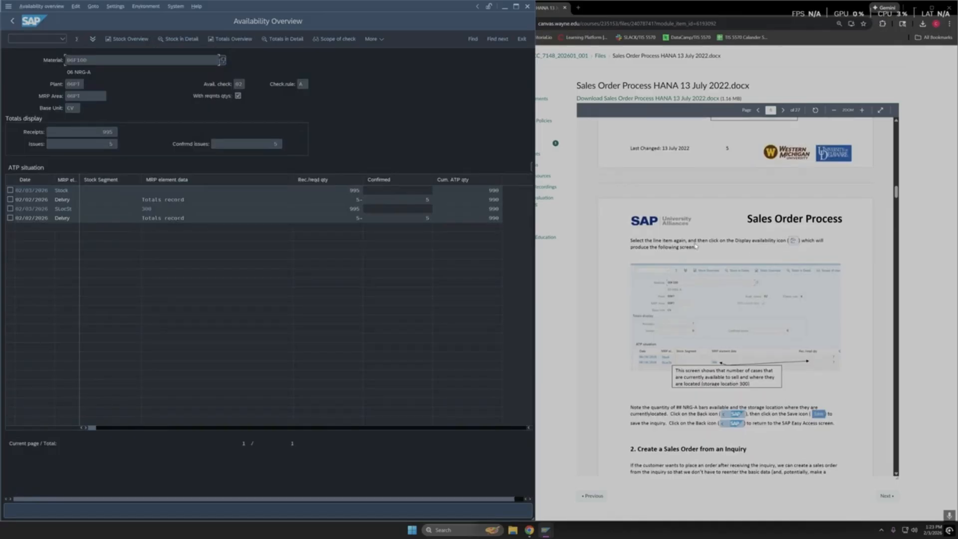
{"action": "scroll", "coordinate": [747, 278], "scroll_direction": "down", "scroll_amount": 2}
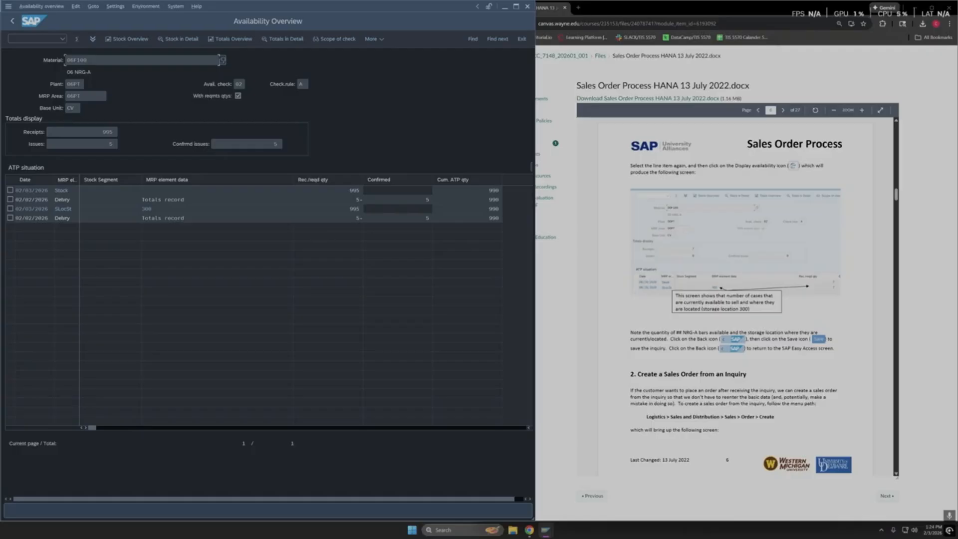
Examine the available quantity and storage location of 06F100 in the ATP situation list and compare them with the guide
{"action": "left_click", "coordinate": [148, 209]}
{"action": "left_click", "coordinate": [11, 200]}
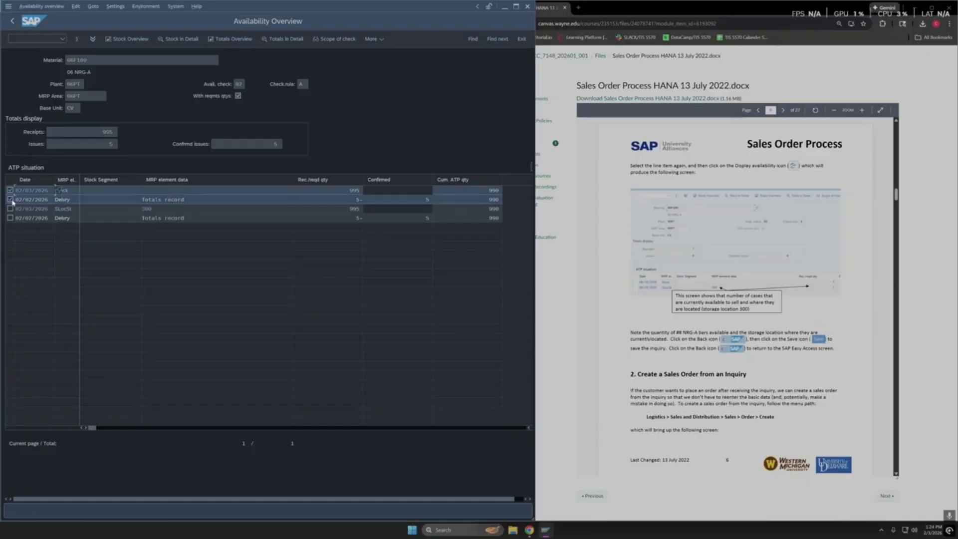
{"action": "left_click", "coordinate": [11, 200]}
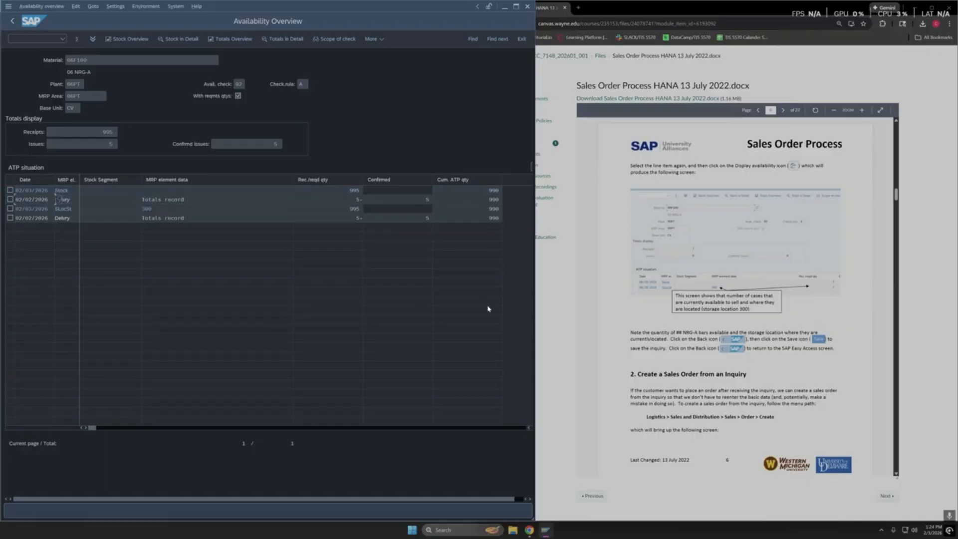
{"action": "left_click", "coordinate": [11, 200]}
{"action": "left_click", "coordinate": [11, 200]}
{"action": "left_click", "coordinate": [11, 190]}
{"action": "left_click", "coordinate": [11, 208]}
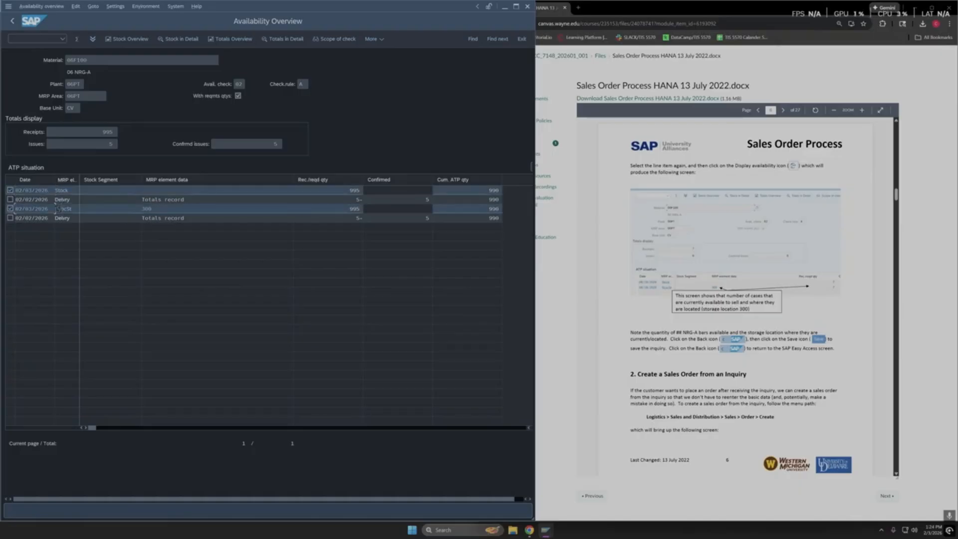
{"action": "left_click", "coordinate": [11, 190]}
{"action": "left_click", "coordinate": [10, 208]}
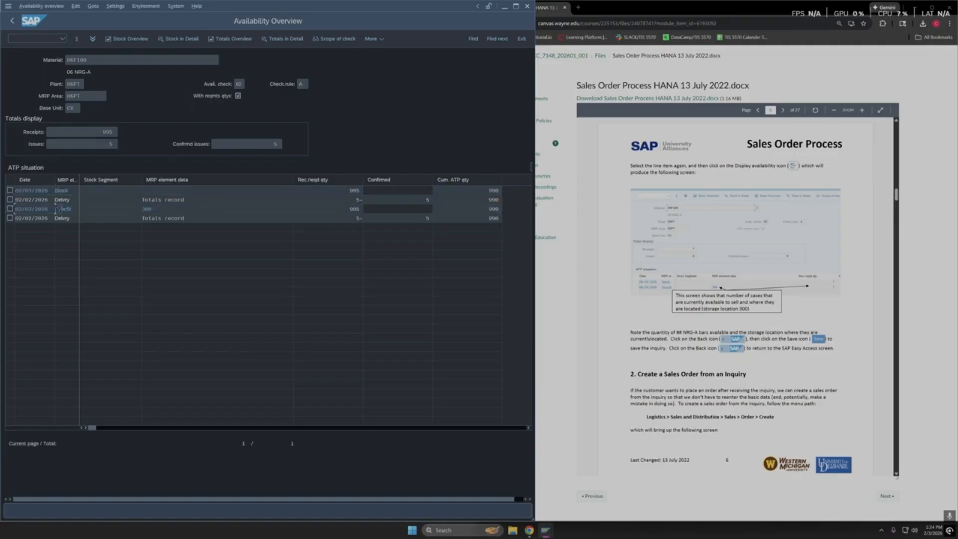
{"action": "scroll", "coordinate": [762, 355], "scroll_direction": "down", "scroll_amount": 1}
{"action": "scroll", "coordinate": [454, 382], "scroll_direction": "down", "scroll_amount": 1}
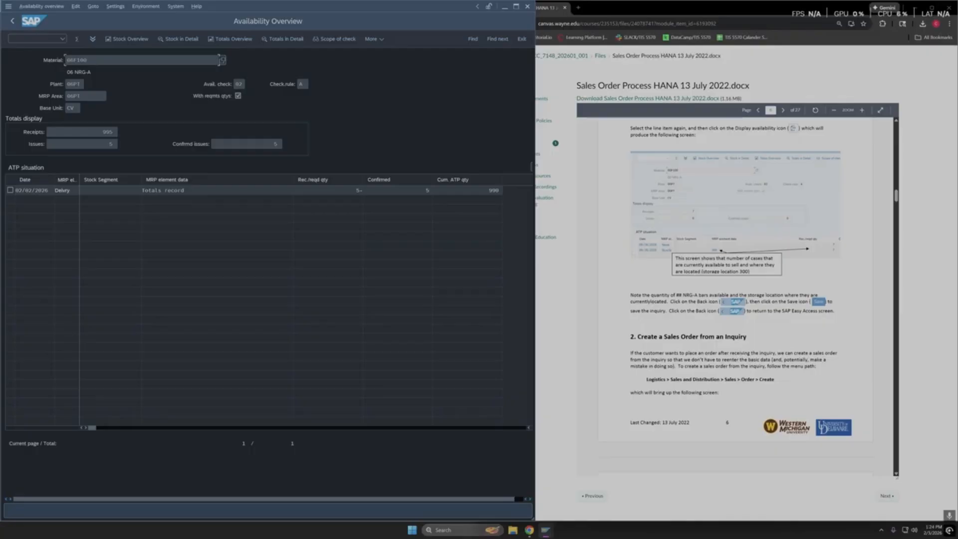
Return to the inquiry overview, save the inquiry and go back to the SAP Easy Access screen
{"action": "left_click", "coordinate": [13, 21]}
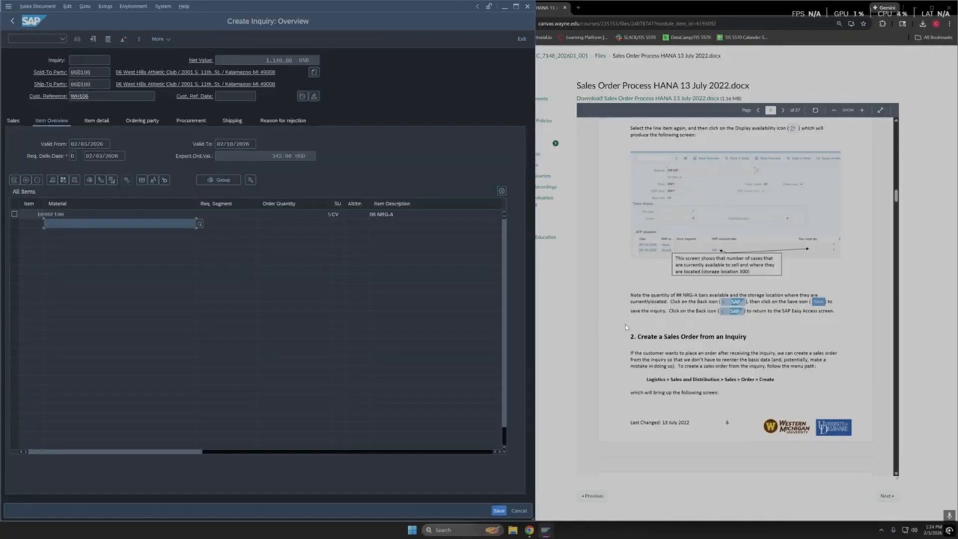
{"action": "left_click", "coordinate": [499, 510]}
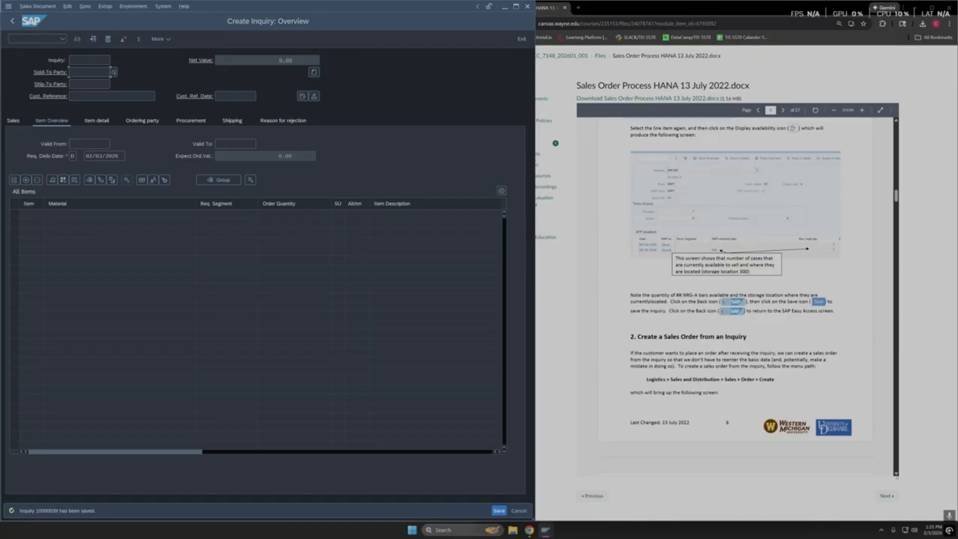
{"action": "left_click", "coordinate": [12, 21]}
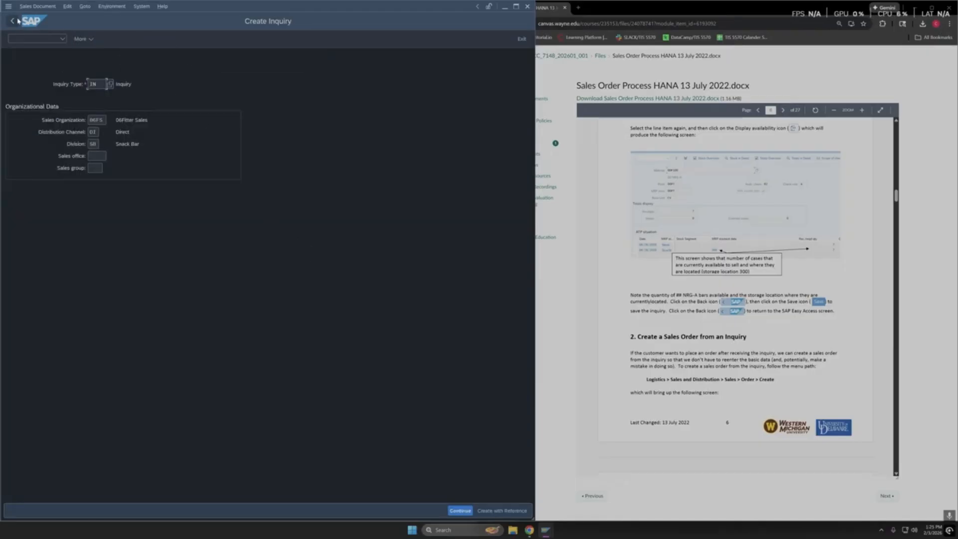
{"action": "scroll", "coordinate": [833, 309], "scroll_direction": "down", "scroll_amount": 3}
{"action": "scroll", "coordinate": [833, 312], "scroll_direction": "up", "scroll_amount": 1}
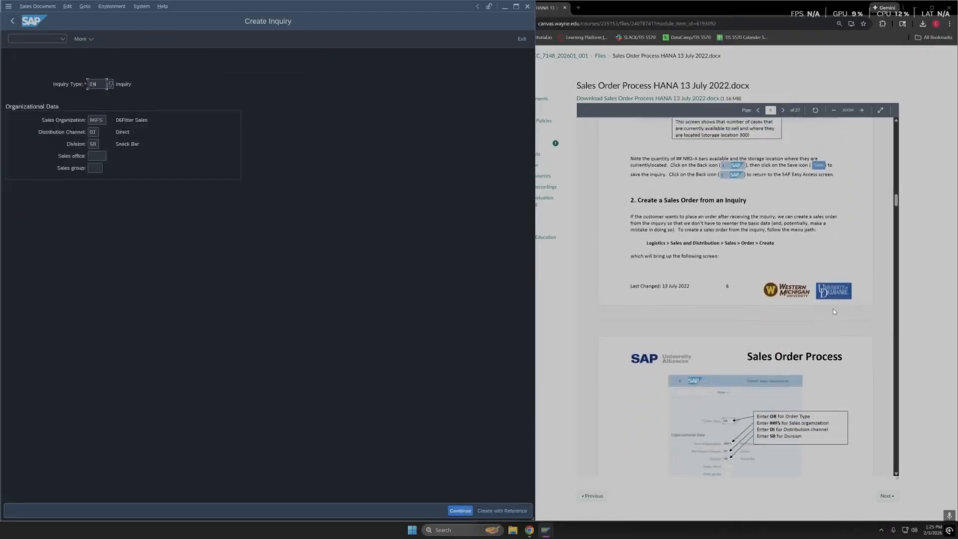
{"action": "left_click", "coordinate": [13, 21]}
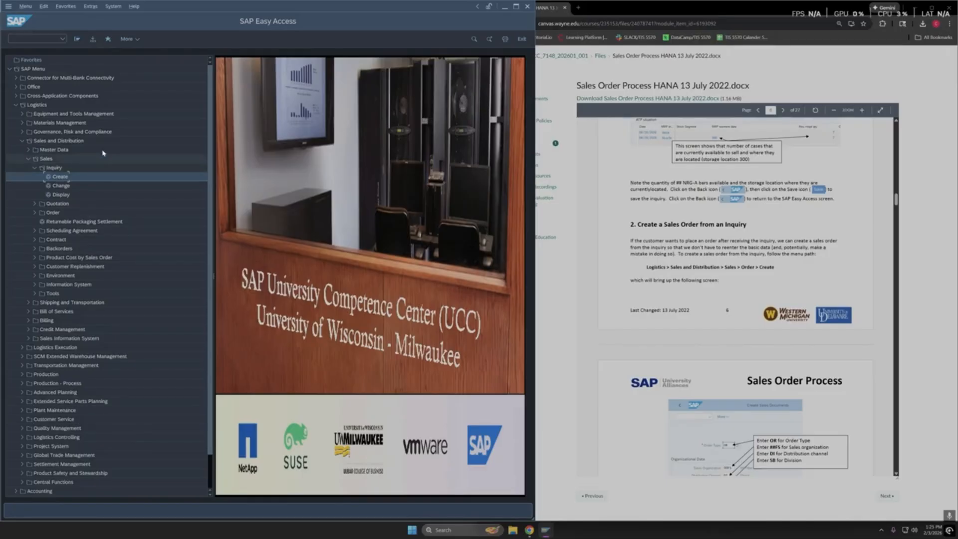
Open the Create transaction for orders in the Sales area of Logistics, Sales and Distribution
{"action": "left_click", "coordinate": [78, 41]}
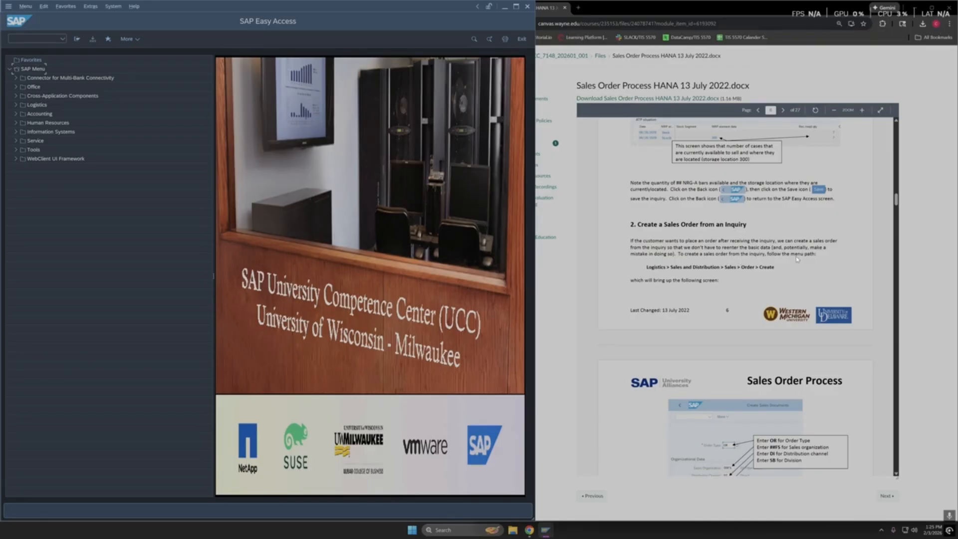
{"action": "left_click", "coordinate": [16, 105]}
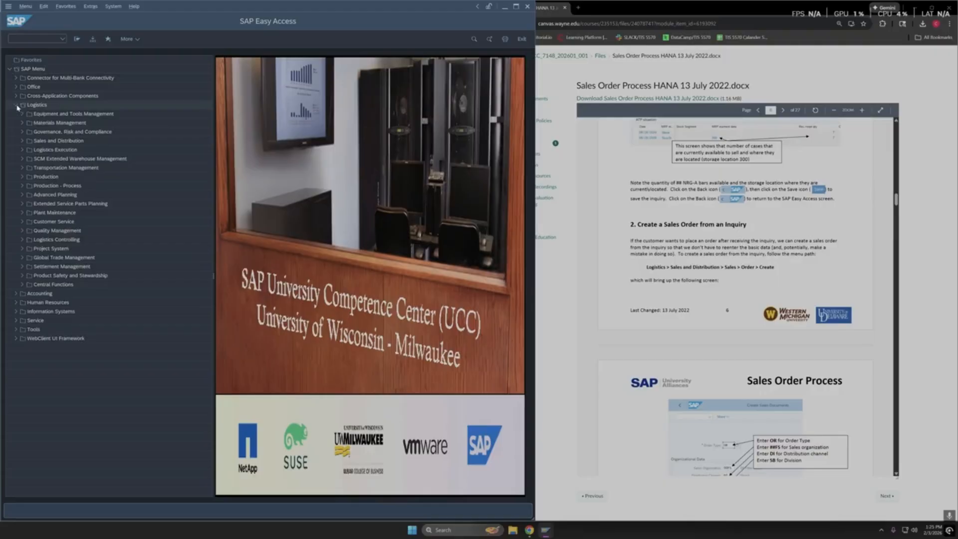
{"action": "left_click", "coordinate": [22, 142]}
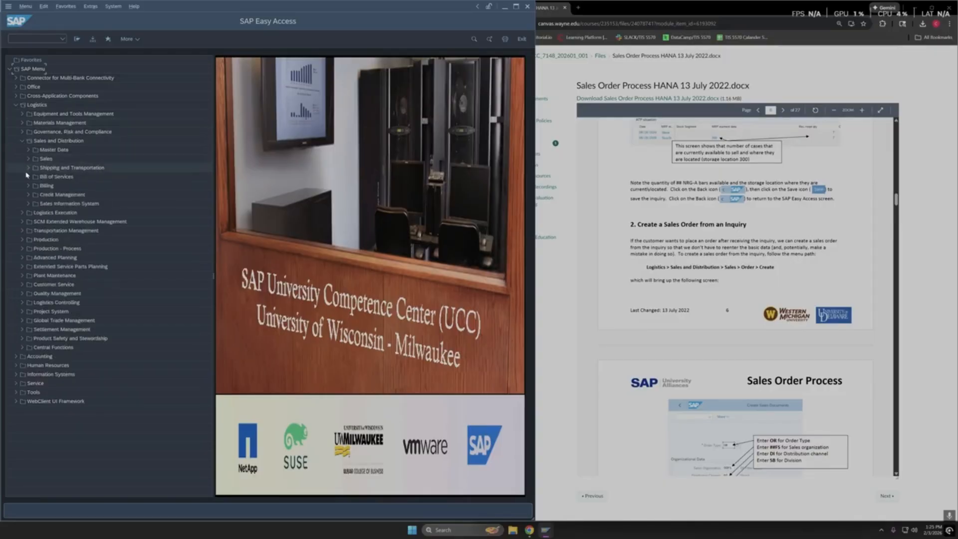
{"action": "left_click", "coordinate": [27, 159]}
{"action": "left_click", "coordinate": [34, 185]}
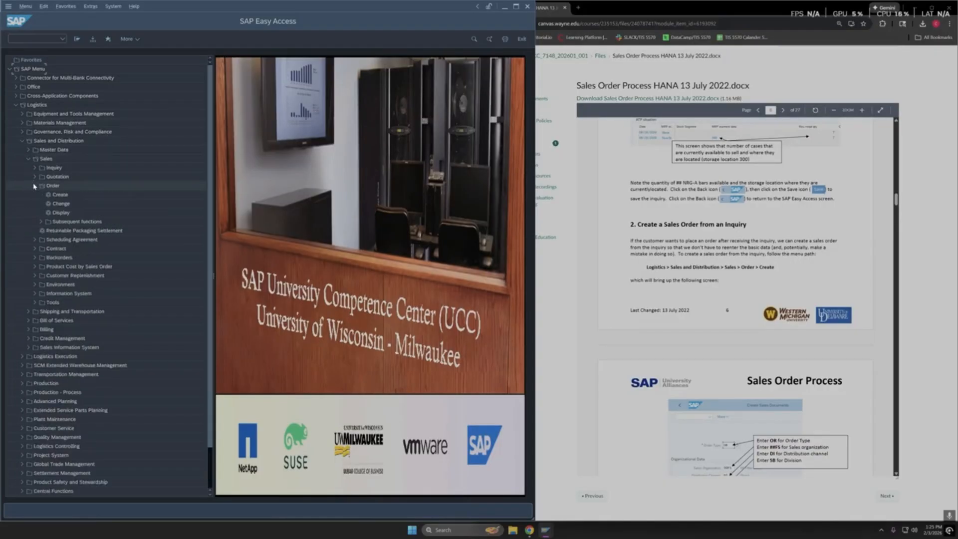
{"action": "double_click", "coordinate": [61, 195]}
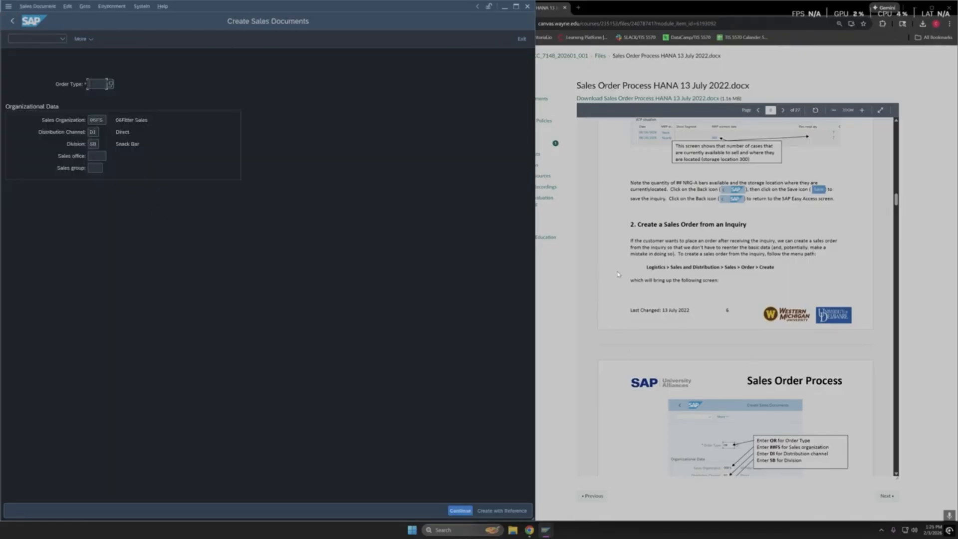
Set the order type to OR and check sales organization 06FS, distribution channel DI and division SB against the guide
{"action": "scroll", "coordinate": [707, 295], "scroll_direction": "down", "scroll_amount": 3}
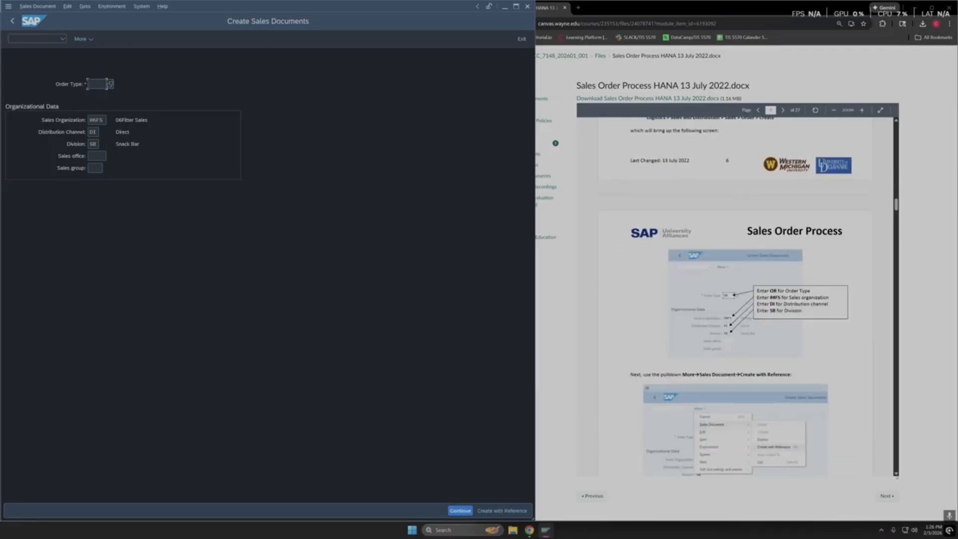
{"action": "type", "text": "OR"}
{"action": "left_click", "coordinate": [102, 120]}
{"action": "left_click", "coordinate": [93, 132]}
{"action": "left_click", "coordinate": [94, 143]}
Start Create with Reference for the sales order and move its dialog to the middle of the SAP window
{"action": "scroll", "coordinate": [712, 329], "scroll_direction": "down", "scroll_amount": 1}
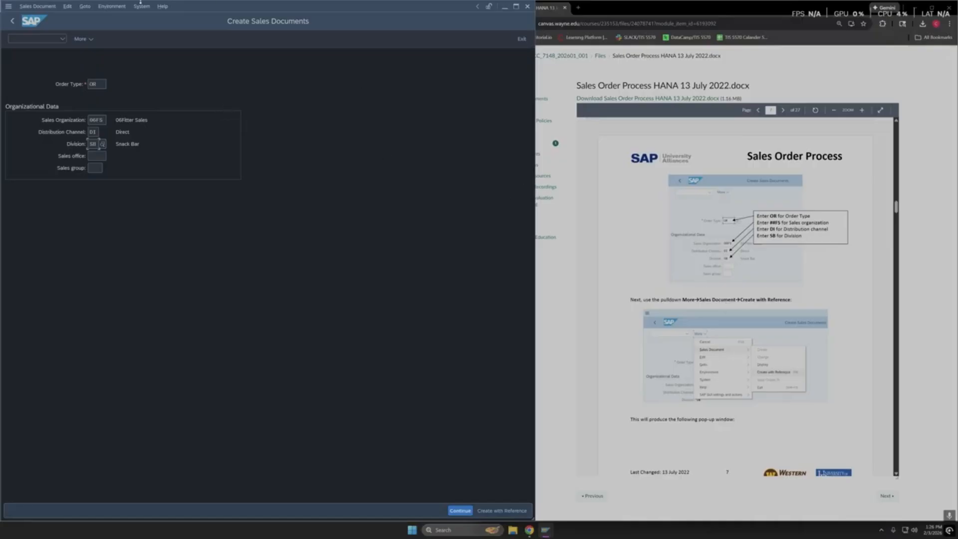
{"action": "left_click", "coordinate": [81, 38]}
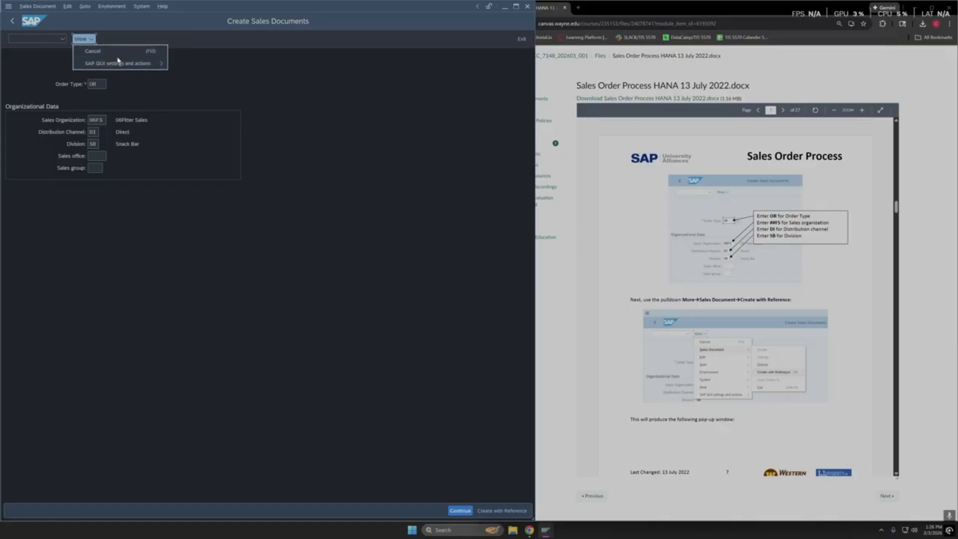
{"action": "left_click", "coordinate": [387, 301]}
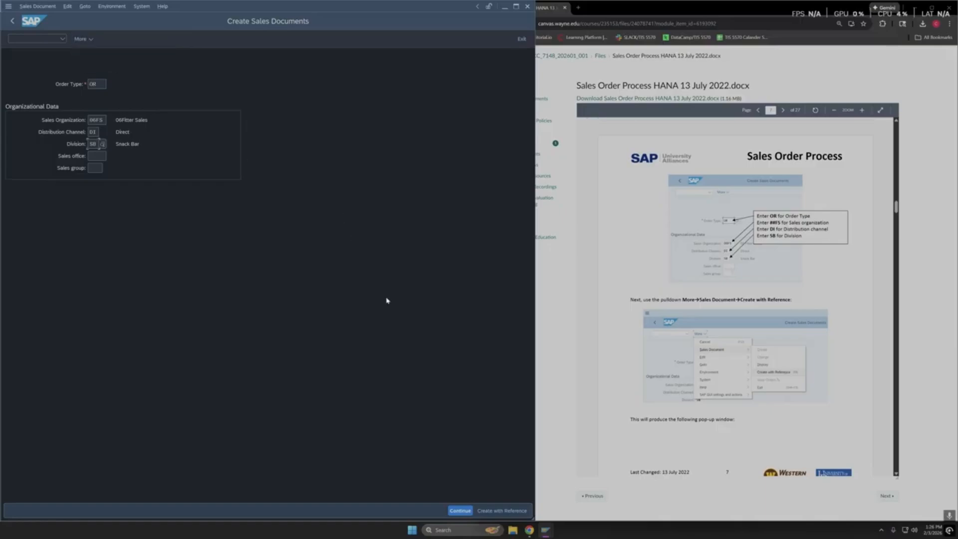
{"action": "left_click", "coordinate": [494, 511]}
{"action": "scroll", "coordinate": [755, 290], "scroll_direction": "down", "scroll_amount": 2}
{"action": "scroll", "coordinate": [685, 314], "scroll_direction": "down", "scroll_amount": 3}
{"action": "left_click_drag", "start_coordinate": [212, 161], "coordinate": [374, 172]}
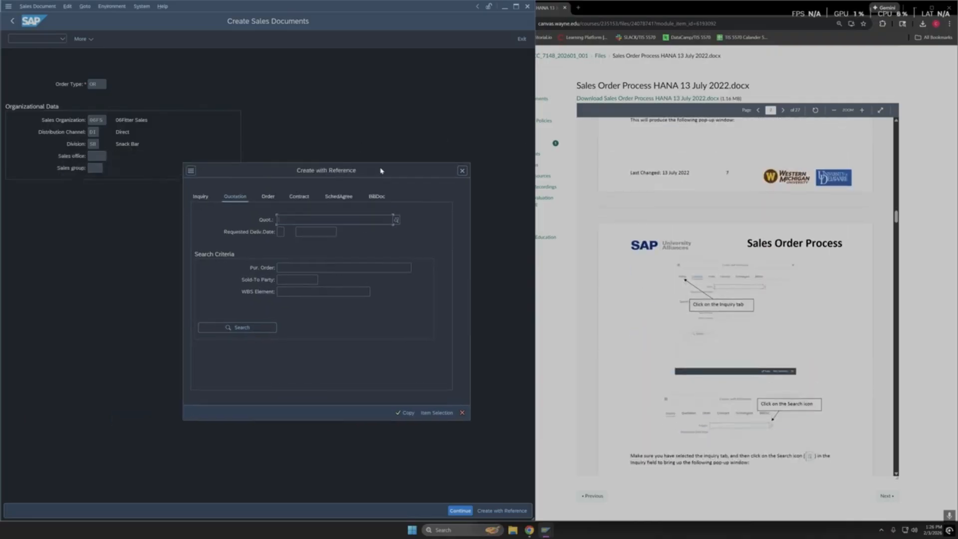
Choose an inquiry as the reference document and open the search help for the inquiry number, following the guide
{"action": "scroll", "coordinate": [721, 253], "scroll_direction": "up", "scroll_amount": 2}
{"action": "scroll", "coordinate": [721, 253], "scroll_direction": "down", "scroll_amount": 3}
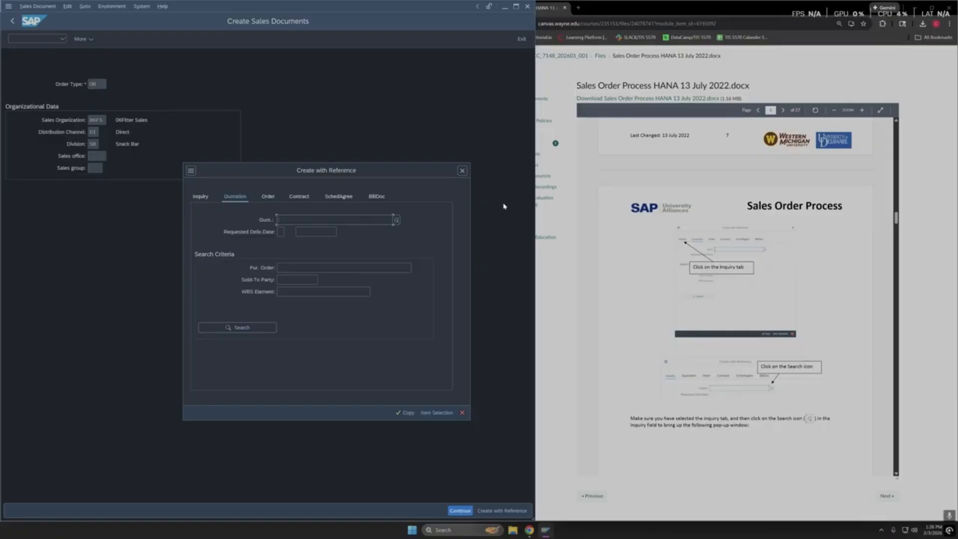
{"action": "left_click", "coordinate": [200, 196]}
{"action": "left_click", "coordinate": [397, 220]}
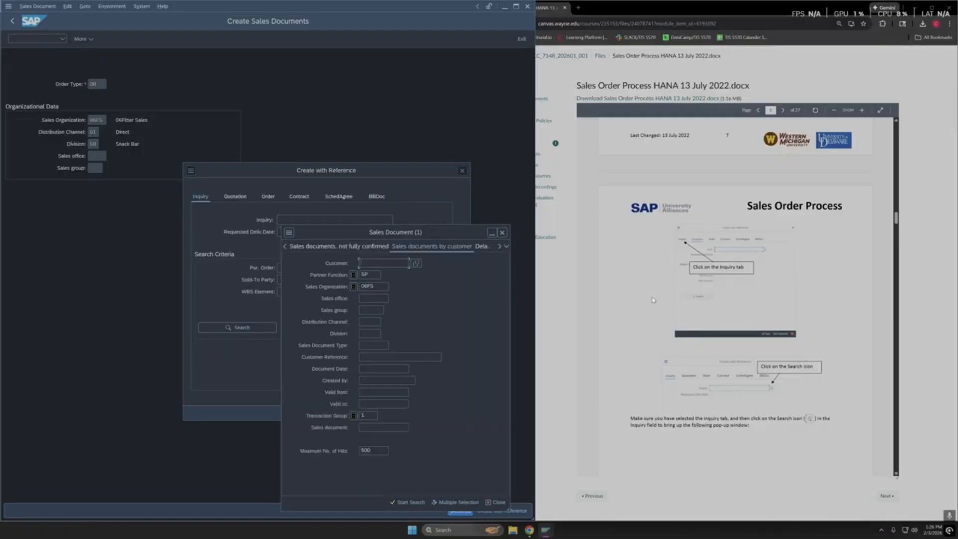
{"action": "scroll", "coordinate": [614, 290], "scroll_direction": "down", "scroll_amount": 3}
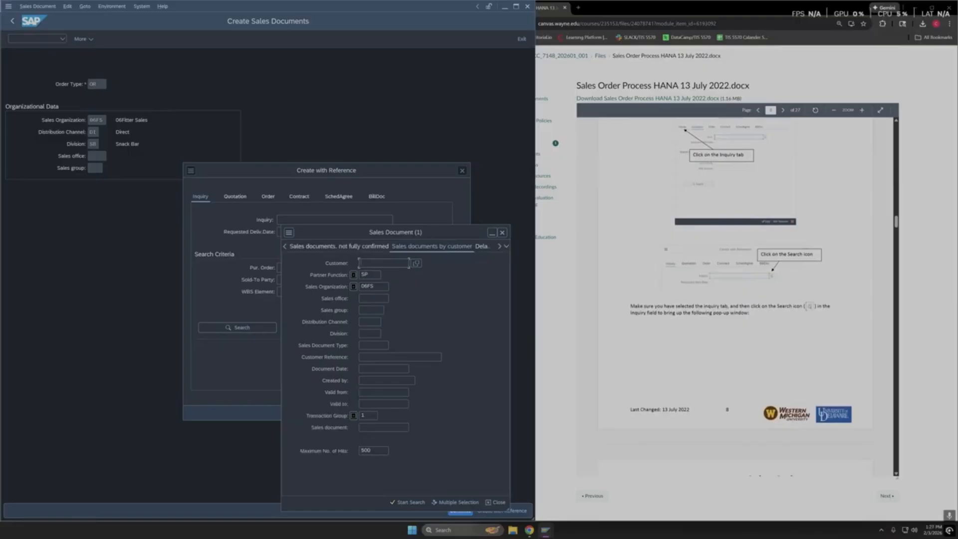
{"action": "scroll", "coordinate": [712, 291], "scroll_direction": "down", "scroll_amount": 8}
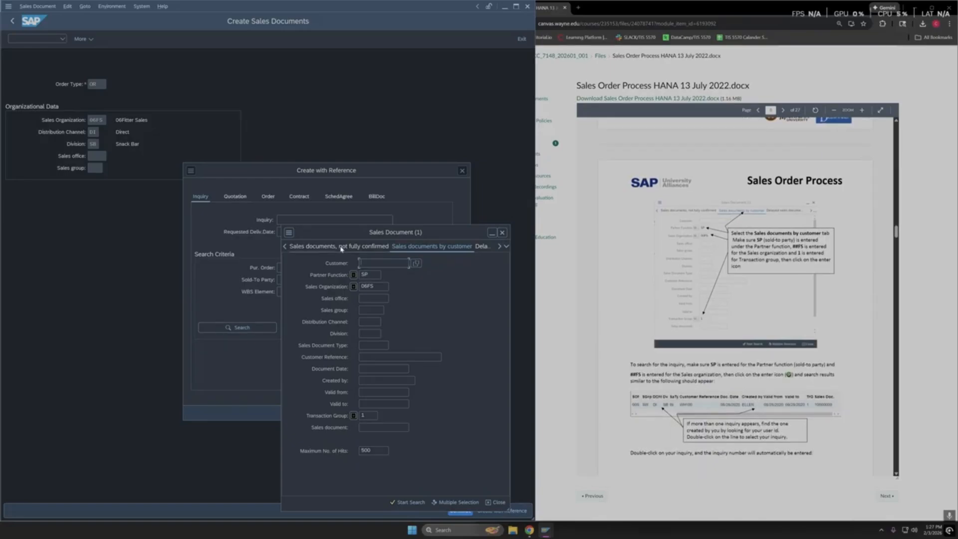
Search sales documents by customer with partner function SP, sales organization 06FS and transaction group 1
{"action": "left_click", "coordinate": [284, 246]}
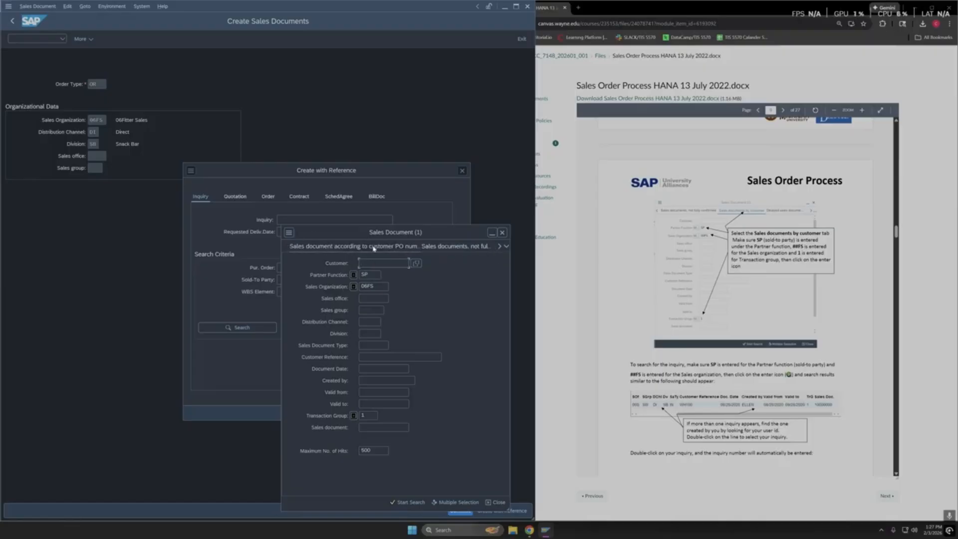
{"action": "left_click", "coordinate": [499, 247]}
{"action": "left_click", "coordinate": [505, 246]}
{"action": "left_click", "coordinate": [465, 291]}
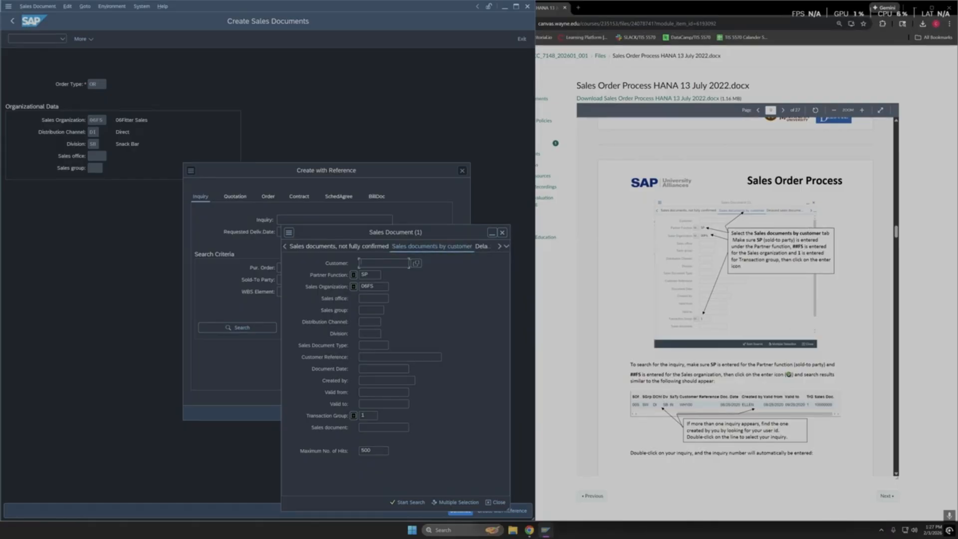
{"action": "key", "text": "Tab"}
{"action": "key", "text": "Tab"}
{"action": "scroll", "coordinate": [736, 296], "scroll_direction": "down", "scroll_amount": 3}
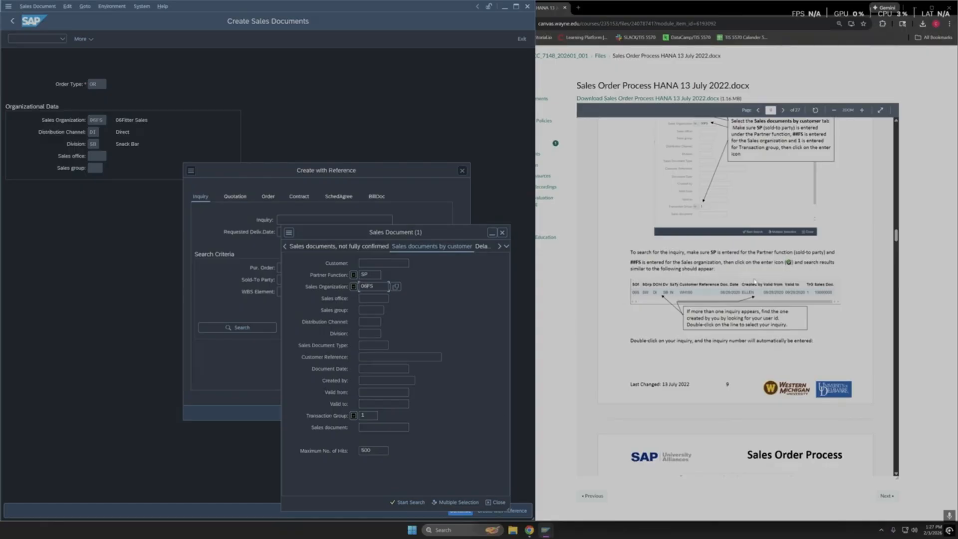
{"action": "scroll", "coordinate": [742, 296], "scroll_direction": "down", "scroll_amount": 2}
{"action": "scroll", "coordinate": [741, 295], "scroll_direction": "up", "scroll_amount": 2}
{"action": "left_click", "coordinate": [412, 502]}
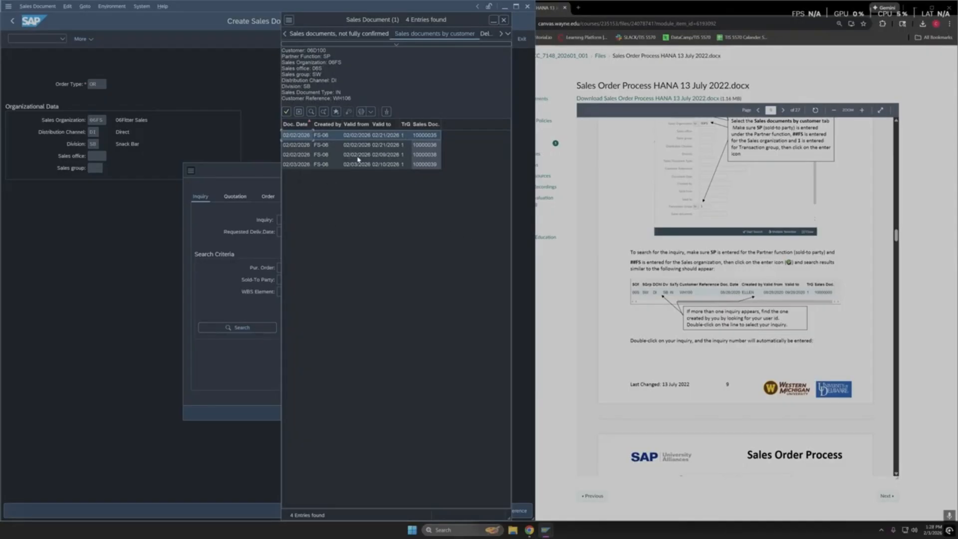
Pick the inquiry dated 02/03/2026 from the search results as the reference document, following the guide
{"action": "left_click", "coordinate": [298, 165]}
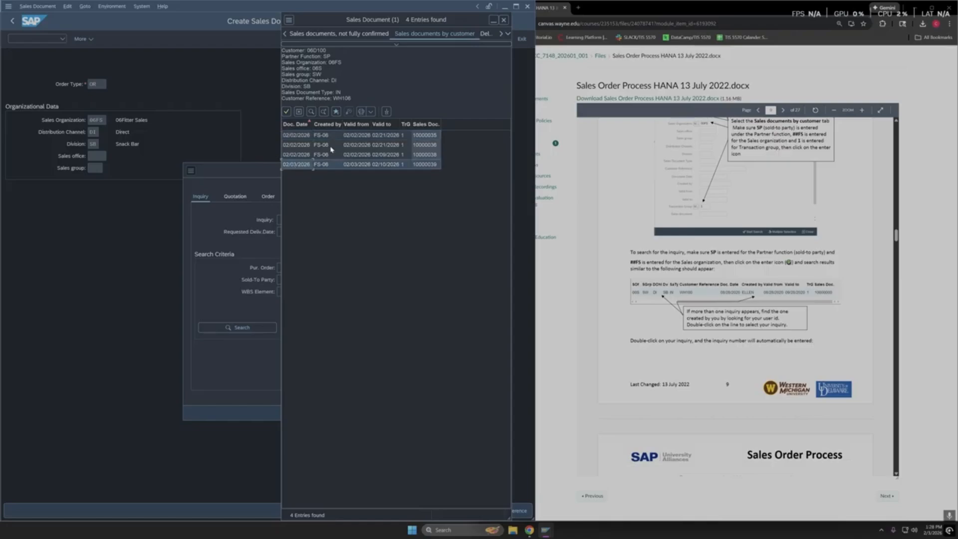
{"action": "scroll", "coordinate": [718, 248], "scroll_direction": "down", "scroll_amount": 1}
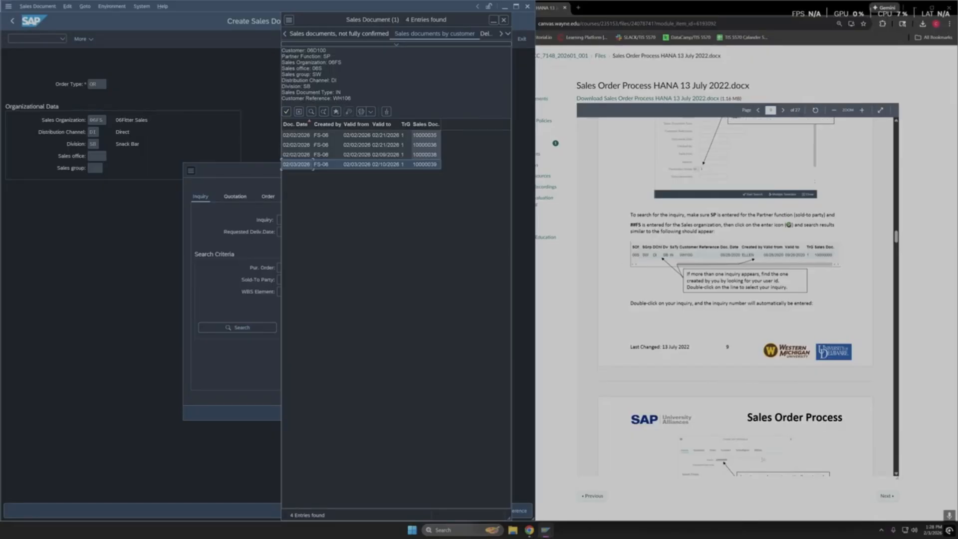
{"action": "scroll", "coordinate": [731, 288], "scroll_direction": "down", "scroll_amount": 2}
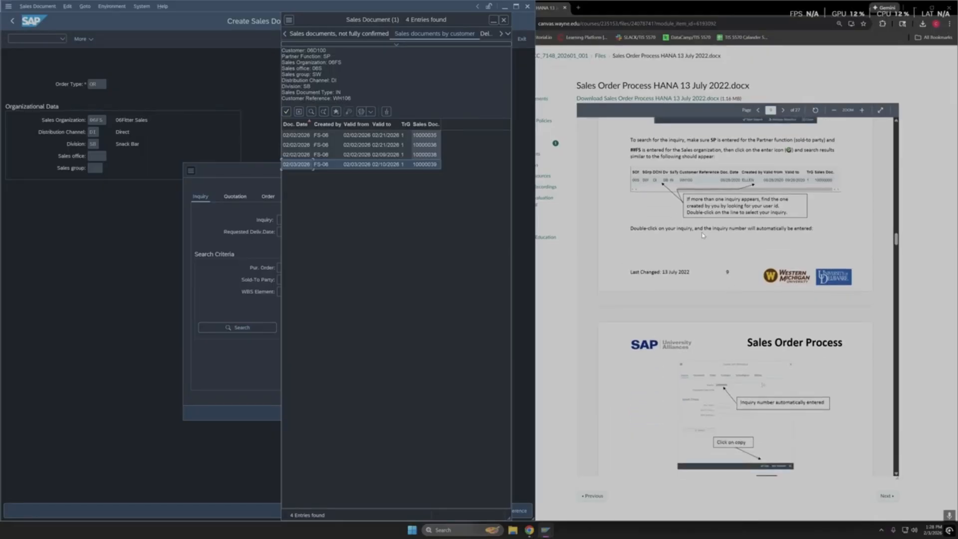
{"action": "scroll", "coordinate": [758, 227], "scroll_direction": "down", "scroll_amount": 1}
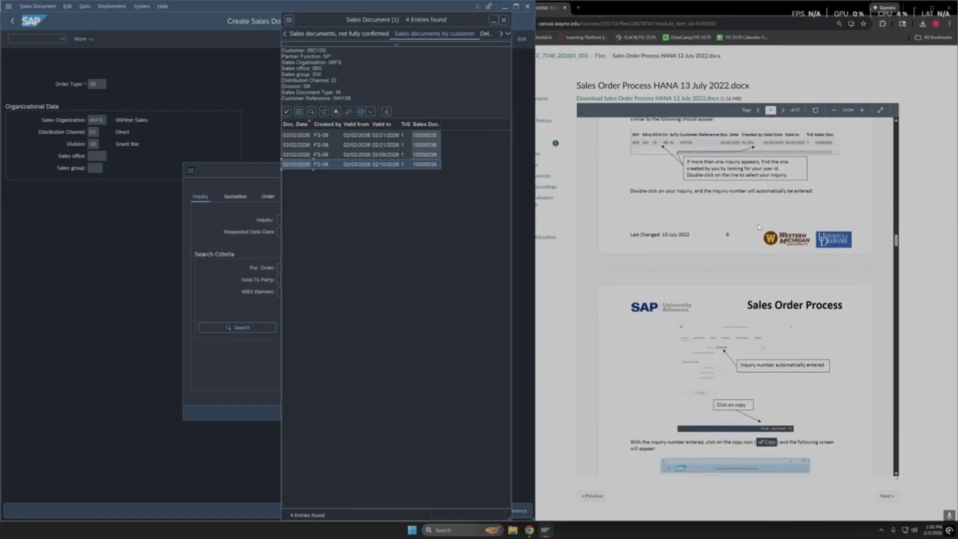
{"action": "double_click", "coordinate": [297, 166]}
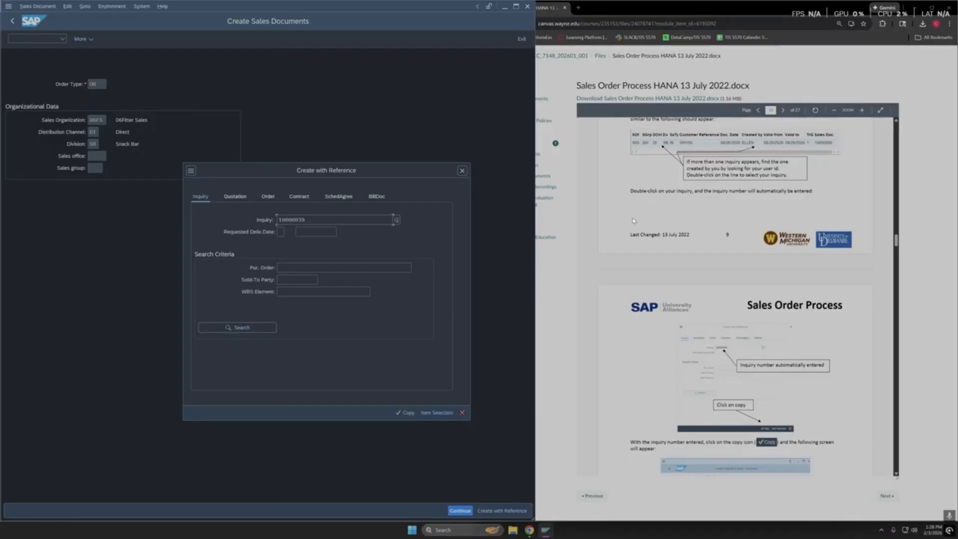
Copy the chosen inquiry into the new standard order, as the guide instructs
{"action": "scroll", "coordinate": [685, 210], "scroll_direction": "down", "scroll_amount": 2}
{"action": "scroll", "coordinate": [685, 210], "scroll_direction": "down", "scroll_amount": 2}
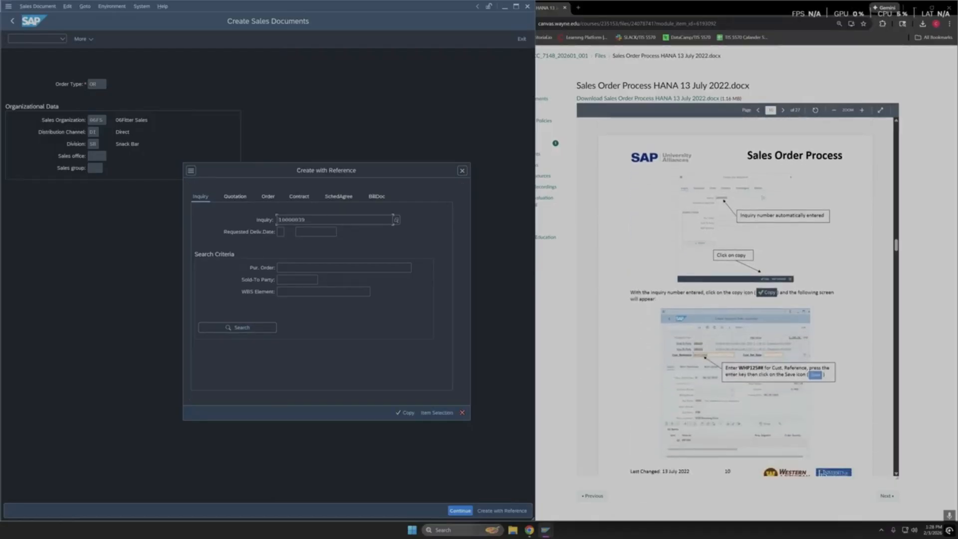
{"action": "left_click", "coordinate": [403, 412]}
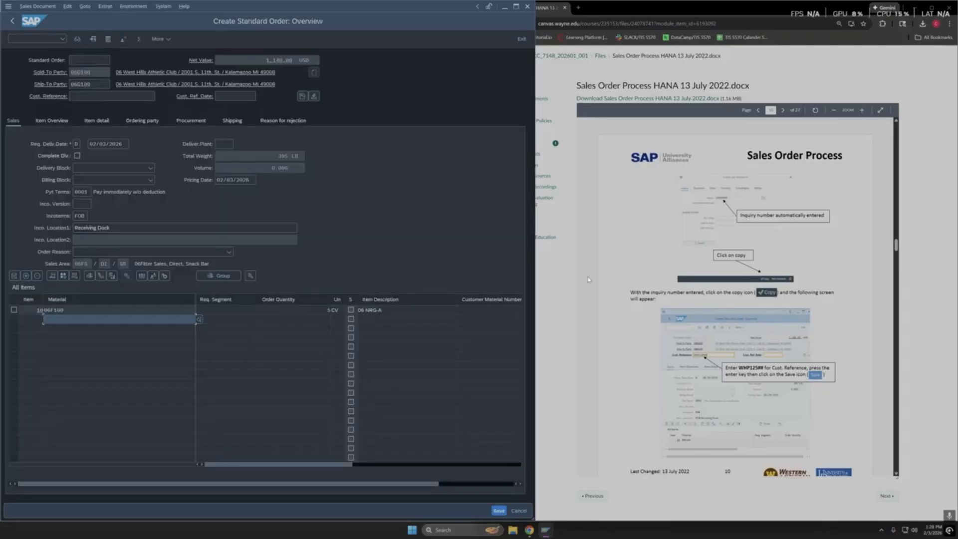
Enter WHP12506 as the customer reference and save the standard order
{"action": "scroll", "coordinate": [530, 269], "scroll_direction": "down", "scroll_amount": 1}
{"action": "scroll", "coordinate": [736, 294], "scroll_direction": "down", "scroll_amount": 2}
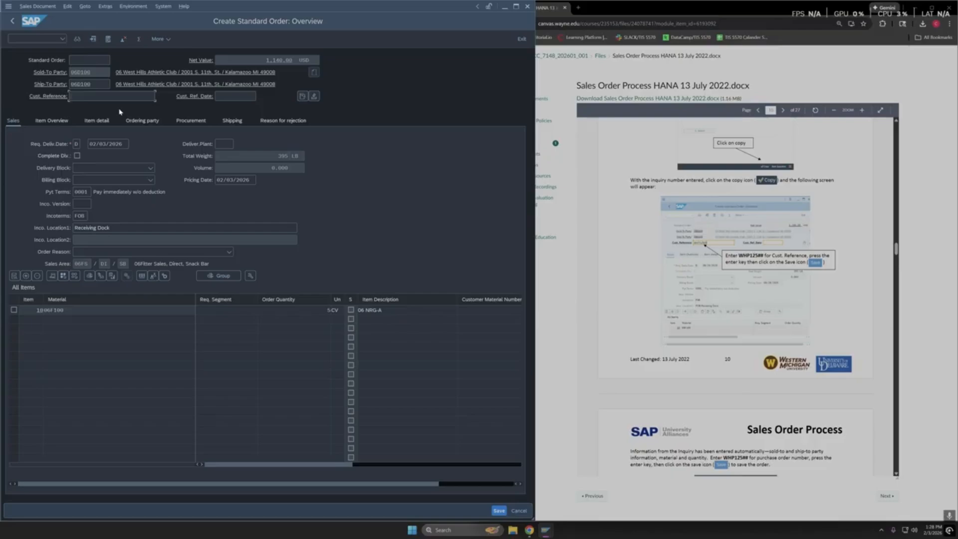
{"action": "type", "text": "WHP12506"}
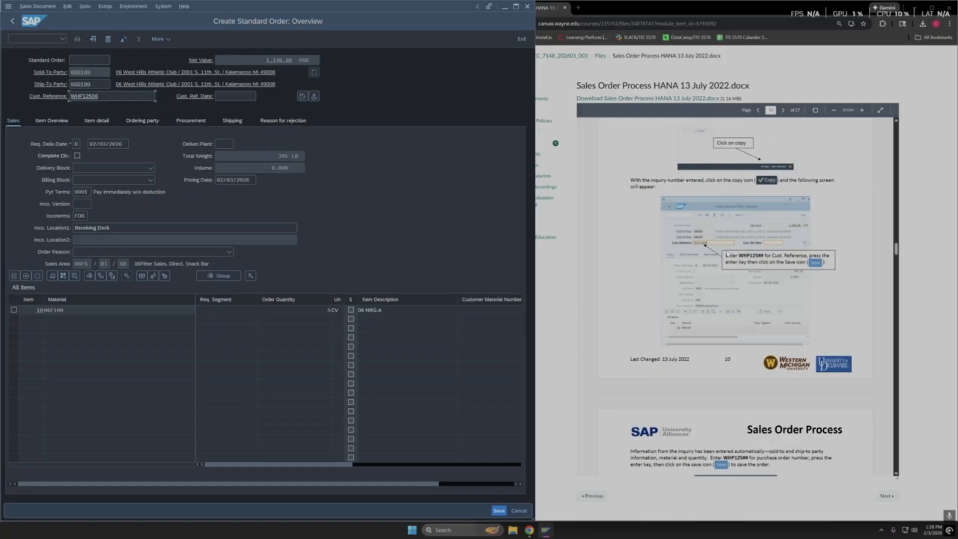
{"action": "left_click", "coordinate": [500, 512]}
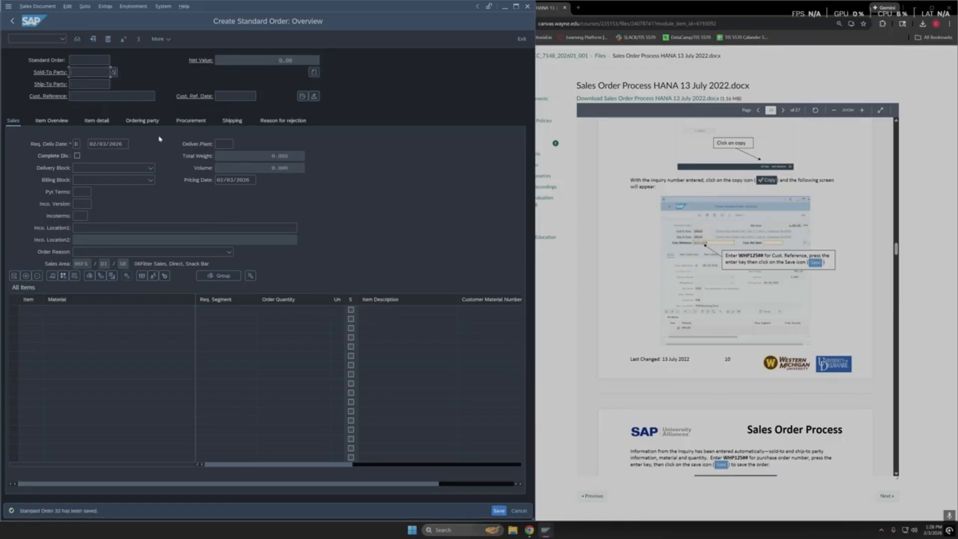
Read the guide's notes on saving the order and its section on creating a delivery for the sales order
{"action": "scroll", "coordinate": [678, 297], "scroll_direction": "down", "scroll_amount": 2}
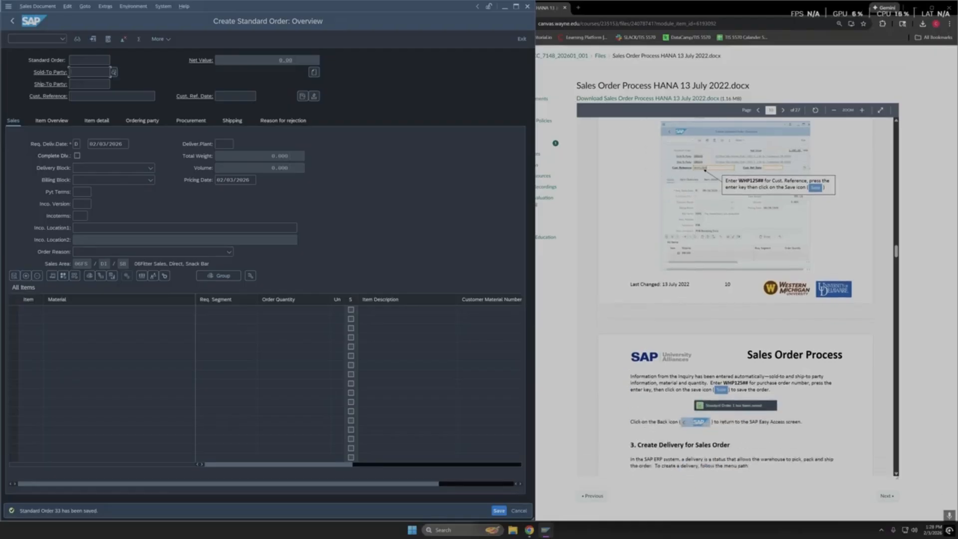
{"action": "scroll", "coordinate": [688, 281], "scroll_direction": "down", "scroll_amount": 2}
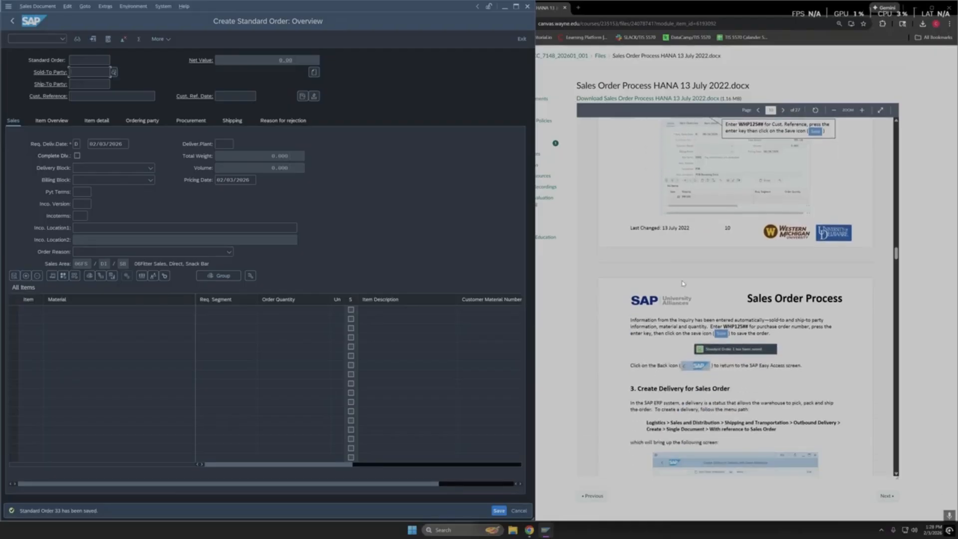
{"action": "scroll", "coordinate": [691, 300], "scroll_direction": "up", "scroll_amount": 3}
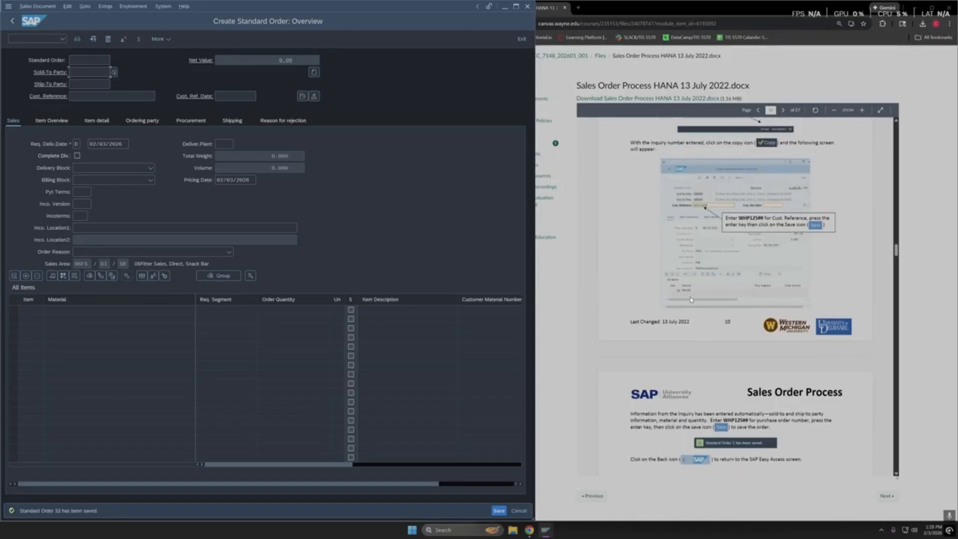
{"action": "scroll", "coordinate": [692, 300], "scroll_direction": "down", "scroll_amount": 2}
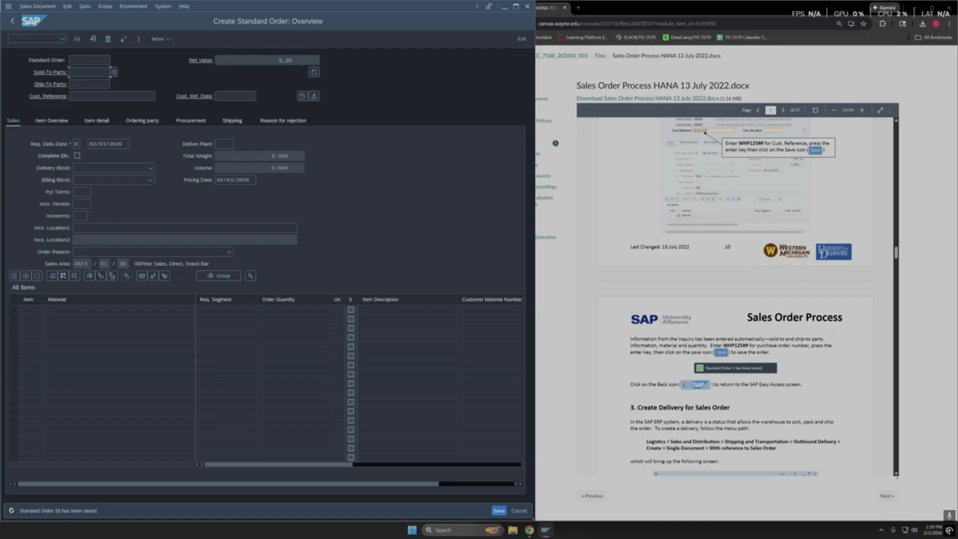
{"action": "left_click", "coordinate": [719, 355]}
{"action": "scroll", "coordinate": [727, 258], "scroll_direction": "up", "scroll_amount": 2}
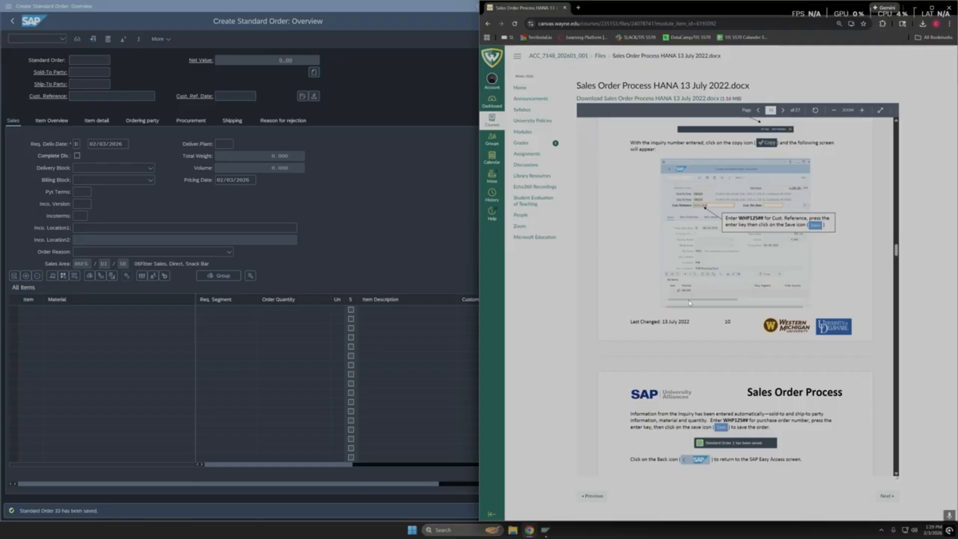
{"action": "scroll", "coordinate": [701, 355], "scroll_direction": "down", "scroll_amount": 2}
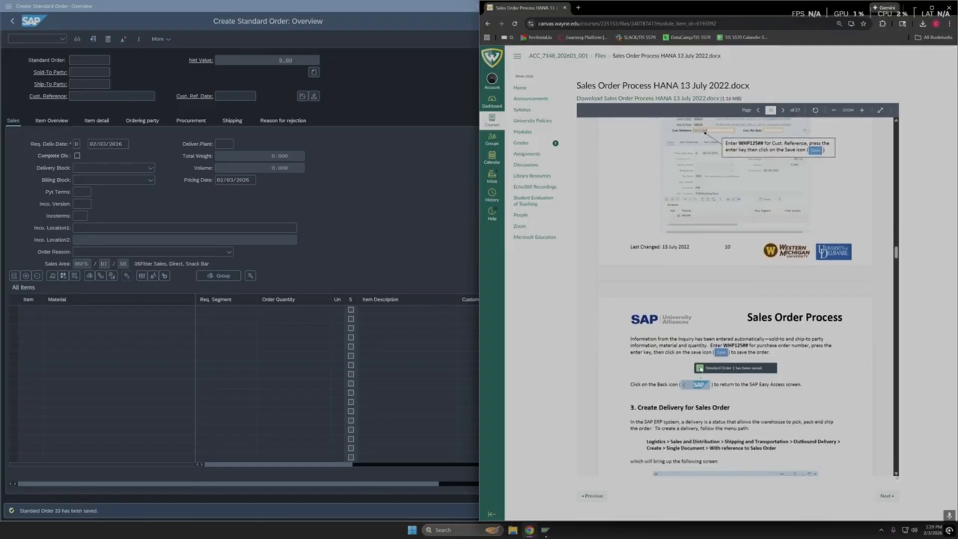
{"action": "scroll", "coordinate": [702, 364], "scroll_direction": "up", "scroll_amount": 2}
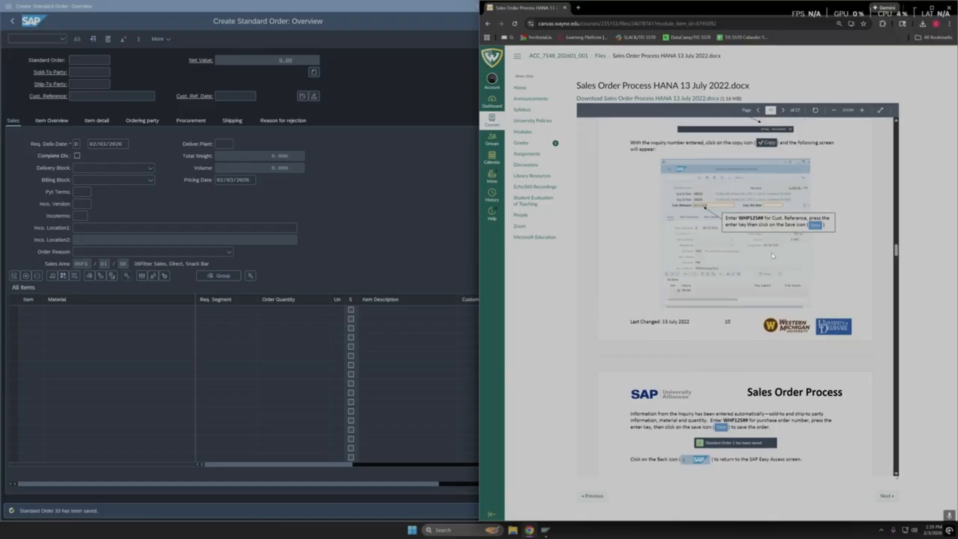
{"action": "scroll", "coordinate": [736, 326], "scroll_direction": "down", "scroll_amount": 2}
{"action": "scroll", "coordinate": [735, 327], "scroll_direction": "down", "scroll_amount": 1}
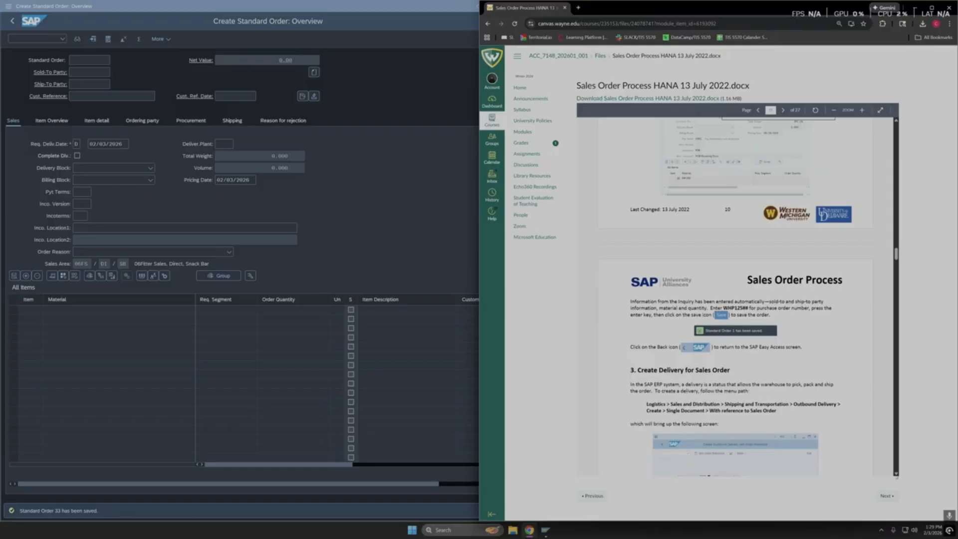
{"action": "scroll", "coordinate": [681, 245], "scroll_direction": "down", "scroll_amount": 3}
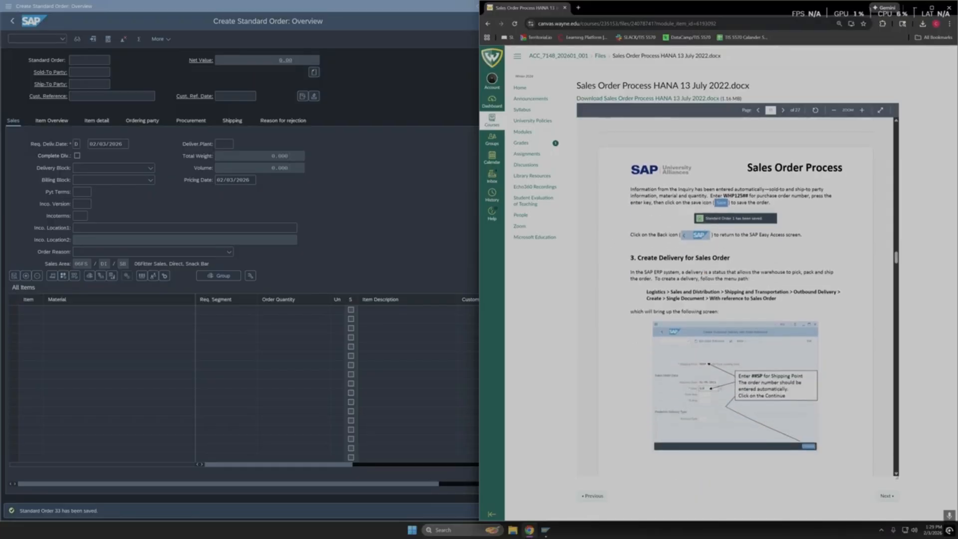
{"action": "scroll", "coordinate": [681, 245], "scroll_direction": "down", "scroll_amount": 1}
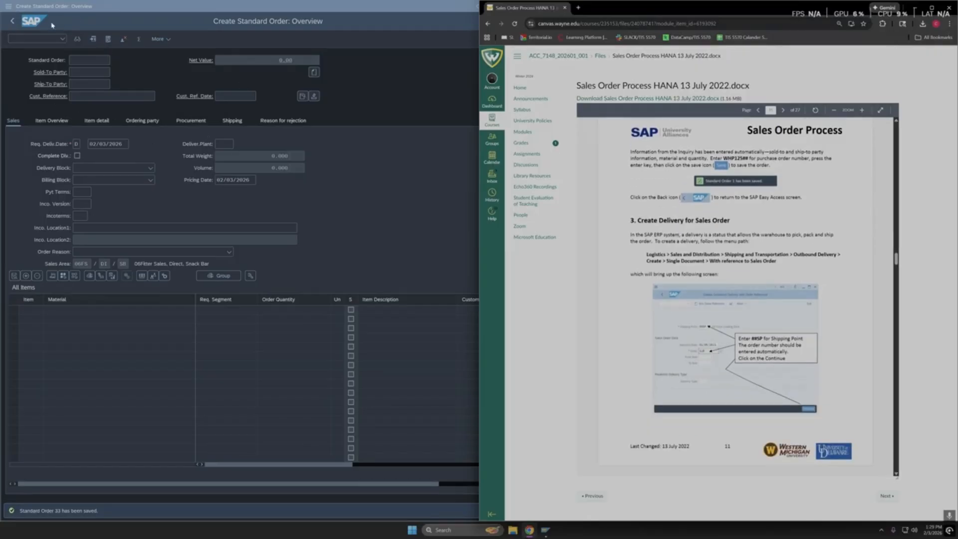
Return from the order entry to the SAP Easy Access screen and collapse the expanded SAP Menu tree
{"action": "left_click", "coordinate": [13, 21]}
{"action": "left_click", "coordinate": [14, 22]}
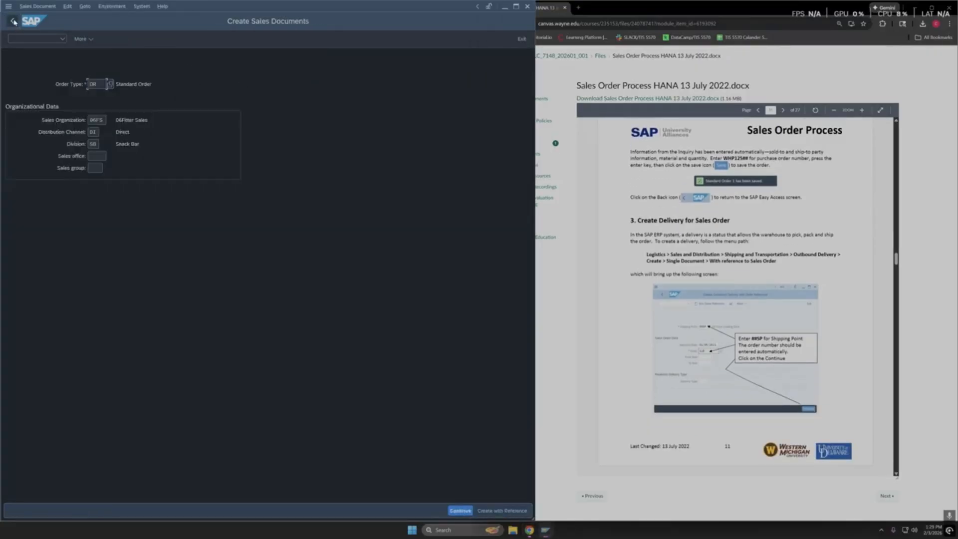
{"action": "left_click", "coordinate": [13, 21]}
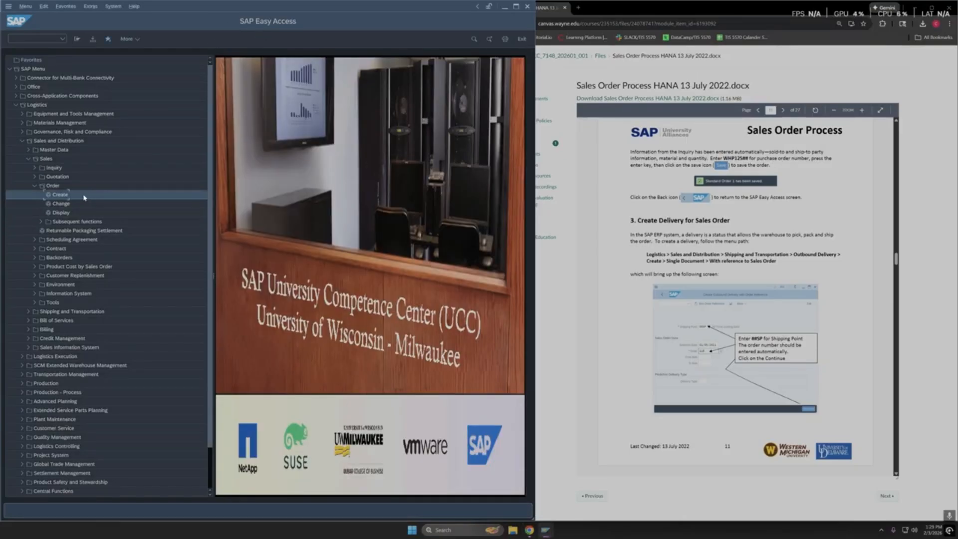
{"action": "left_click", "coordinate": [78, 39]}
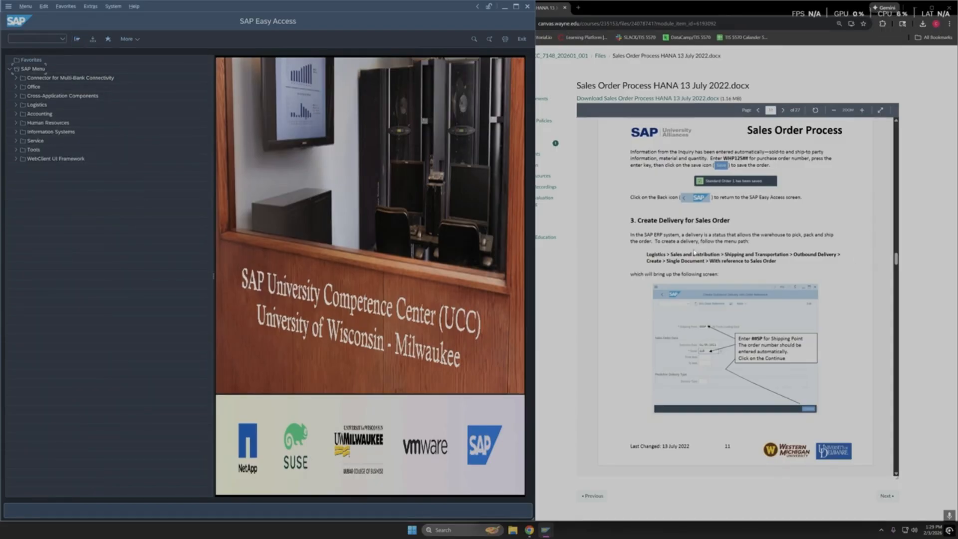
Open the transaction under Shipping and Transportation for creating a single outbound delivery with reference to a sales order
{"action": "left_click", "coordinate": [16, 105]}
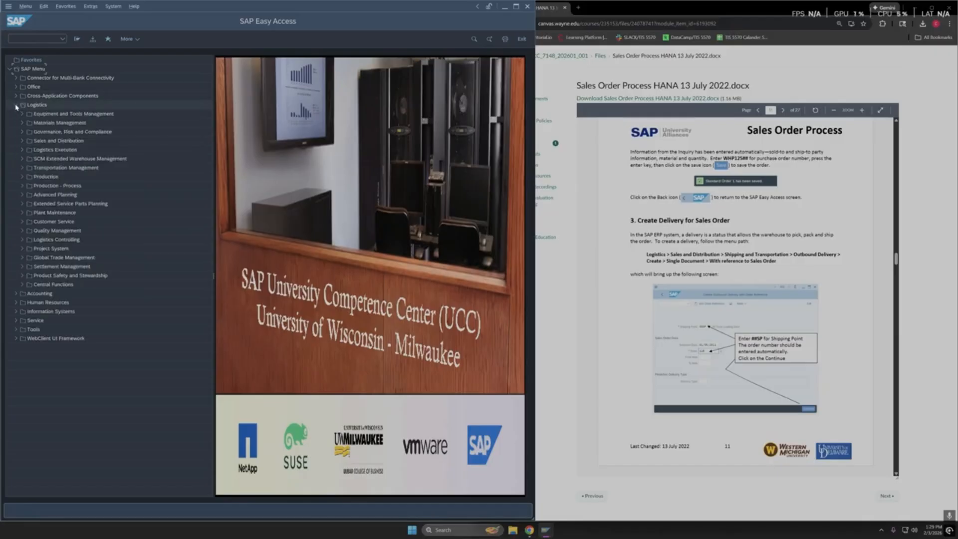
{"action": "left_click", "coordinate": [22, 140]}
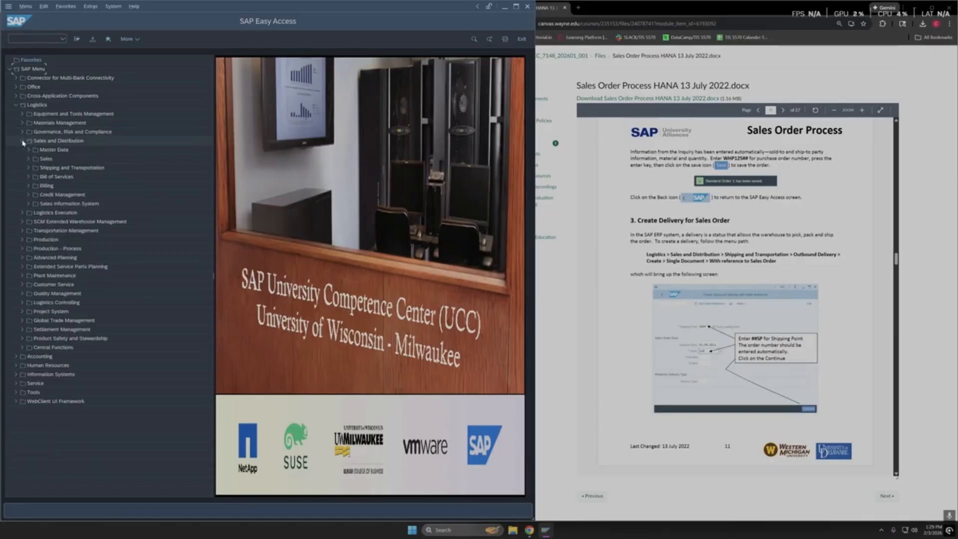
{"action": "left_click", "coordinate": [29, 168]}
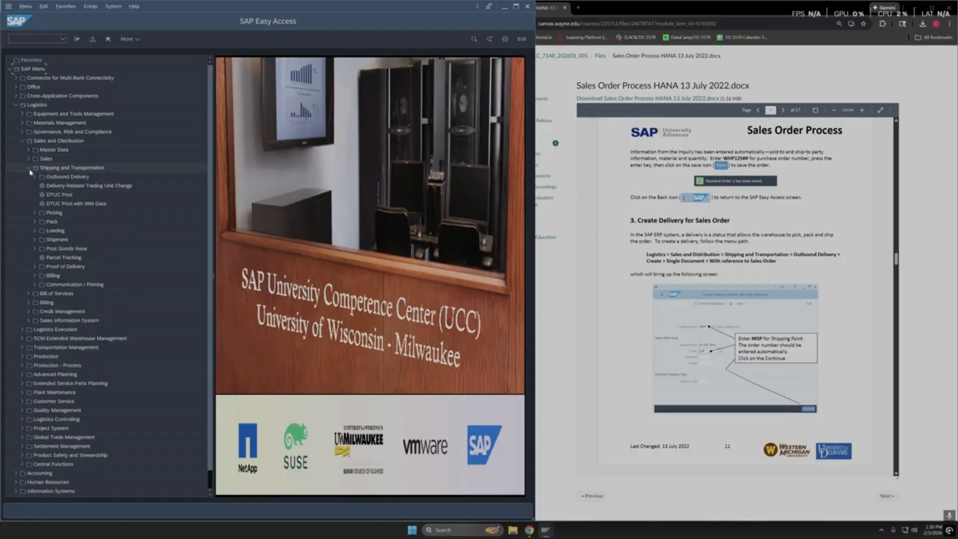
{"action": "left_click", "coordinate": [35, 176]}
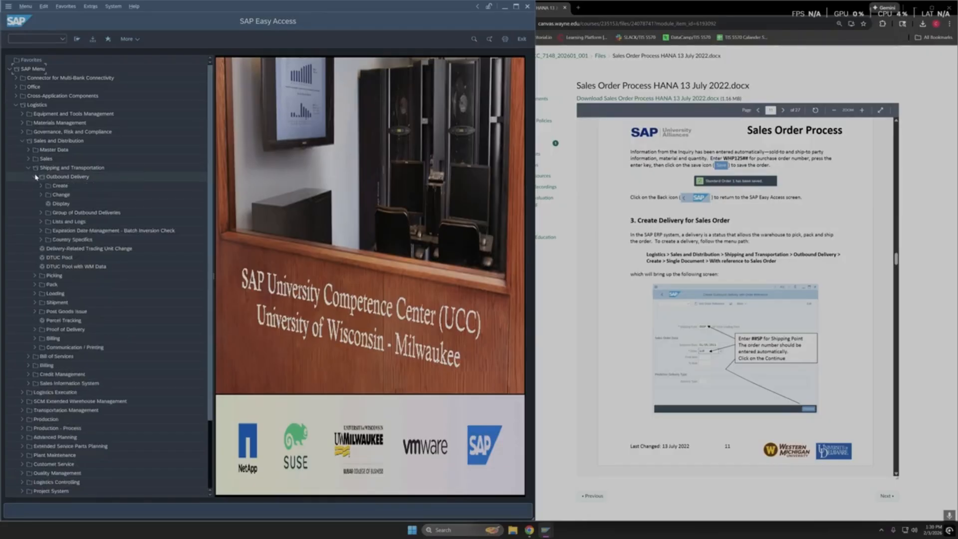
{"action": "left_click", "coordinate": [41, 185]}
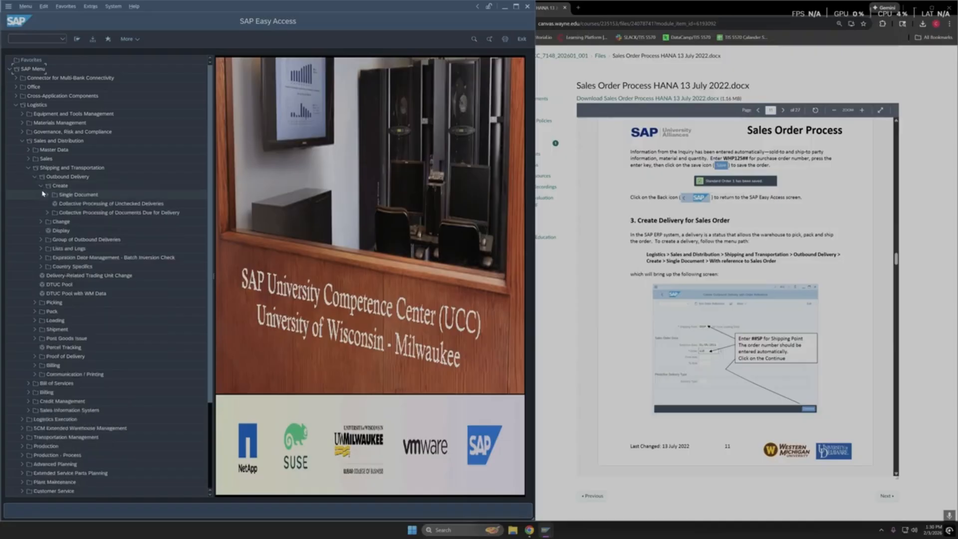
{"action": "left_click", "coordinate": [48, 195]}
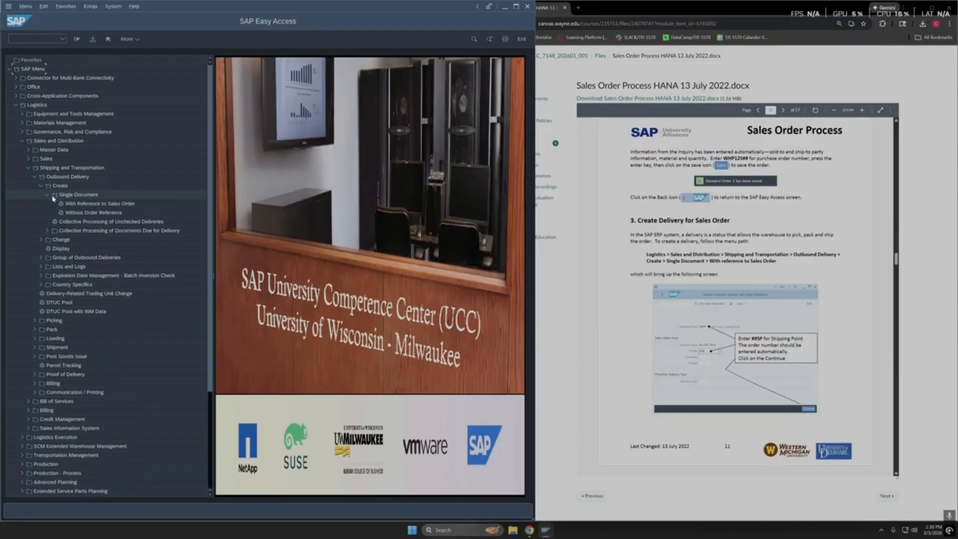
{"action": "left_click", "coordinate": [74, 205]}
{"action": "double_click", "coordinate": [74, 204]}
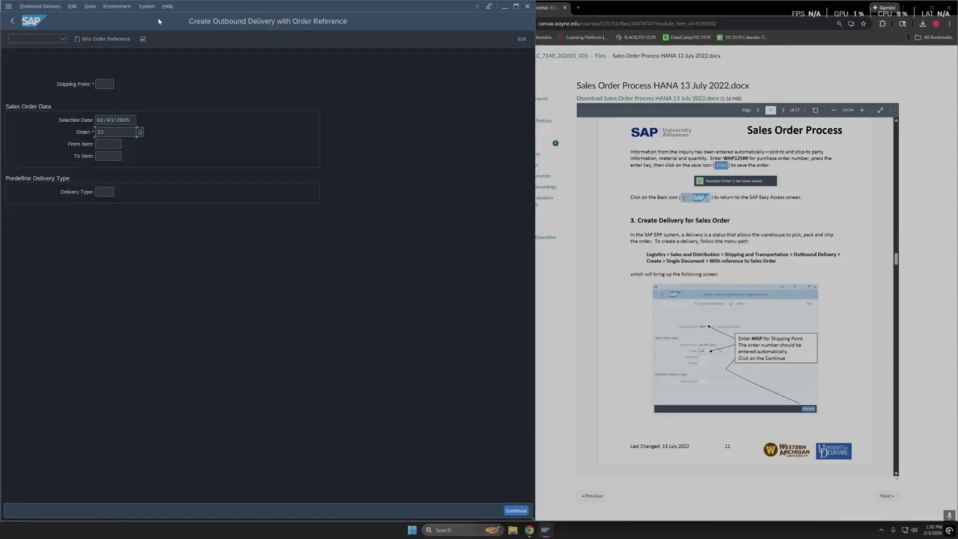
Set the outbound delivery's shipping point to 06SP
{"action": "left_click", "coordinate": [111, 81]}
{"action": "type", "text": "06SP"}
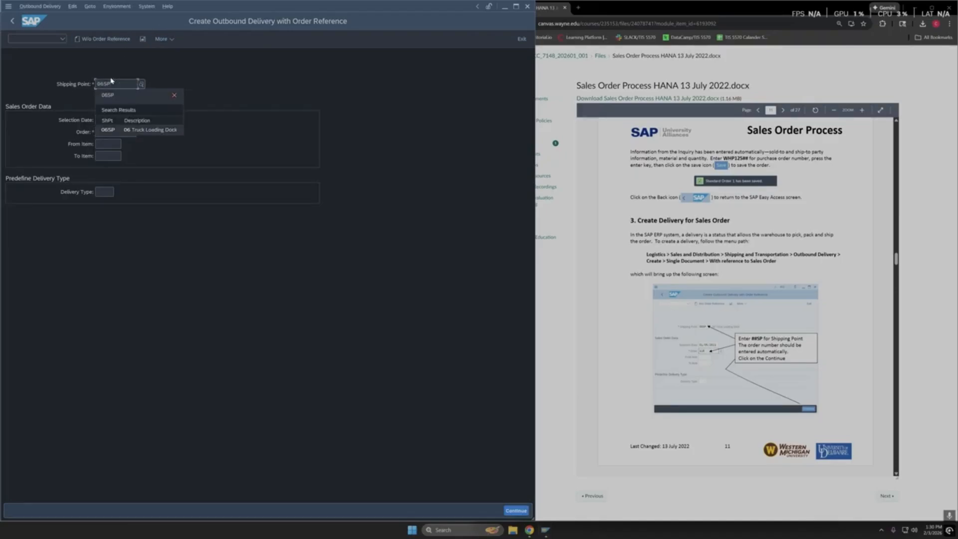
{"action": "left_click", "coordinate": [118, 101]}
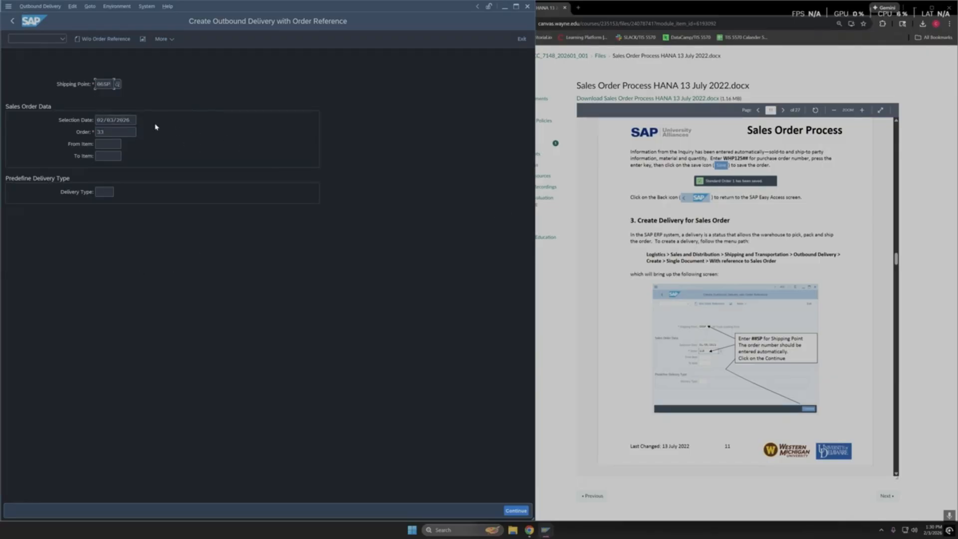
Check the sales order number, then continue to the outbound delivery overview and compare it with the guide
{"action": "left_click", "coordinate": [107, 131]}
{"action": "left_click_drag", "start_coordinate": [101, 132], "coordinate": [97, 132]}
{"action": "scroll", "coordinate": [798, 319], "scroll_direction": "down", "scroll_amount": 5}
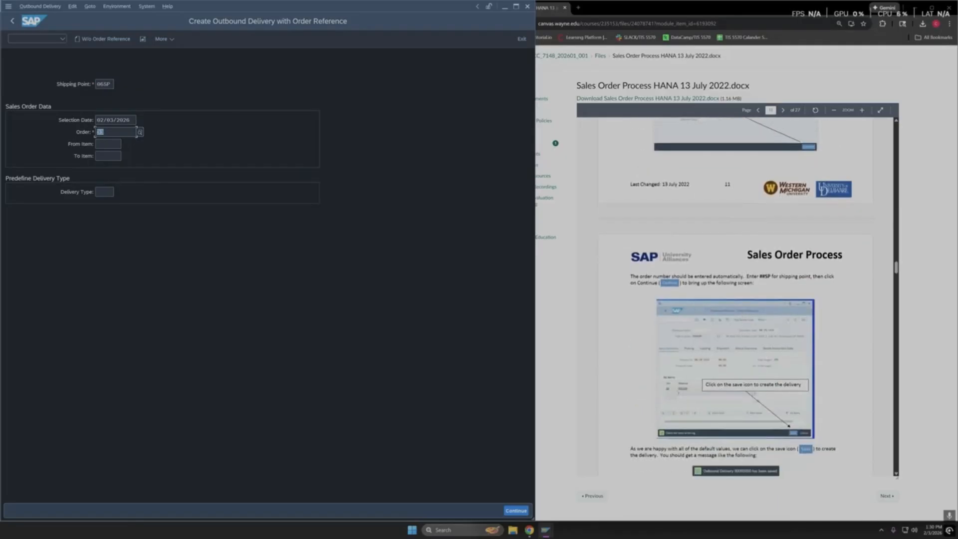
{"action": "left_click", "coordinate": [509, 512]}
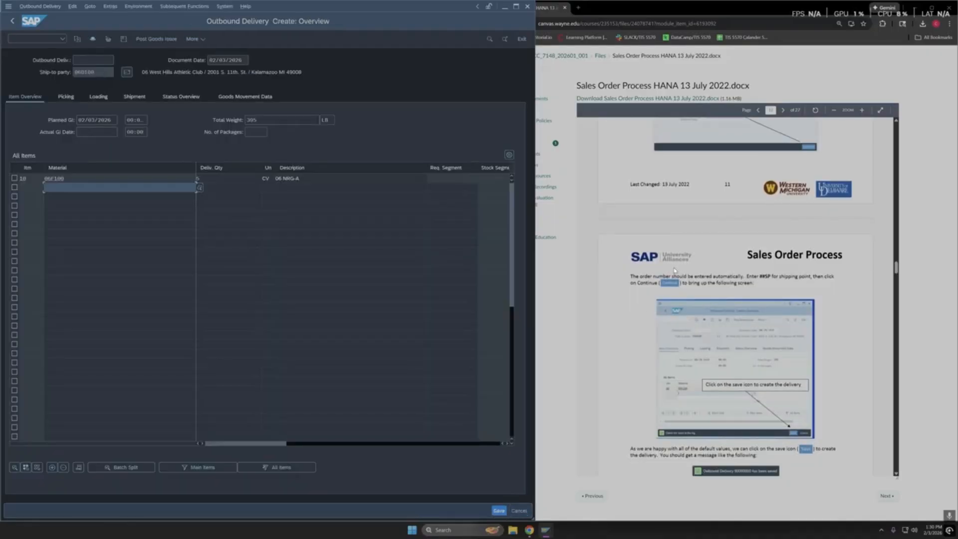
{"action": "scroll", "coordinate": [736, 297], "scroll_direction": "down", "scroll_amount": 1}
{"action": "scroll", "coordinate": [736, 297], "scroll_direction": "down", "scroll_amount": 1}
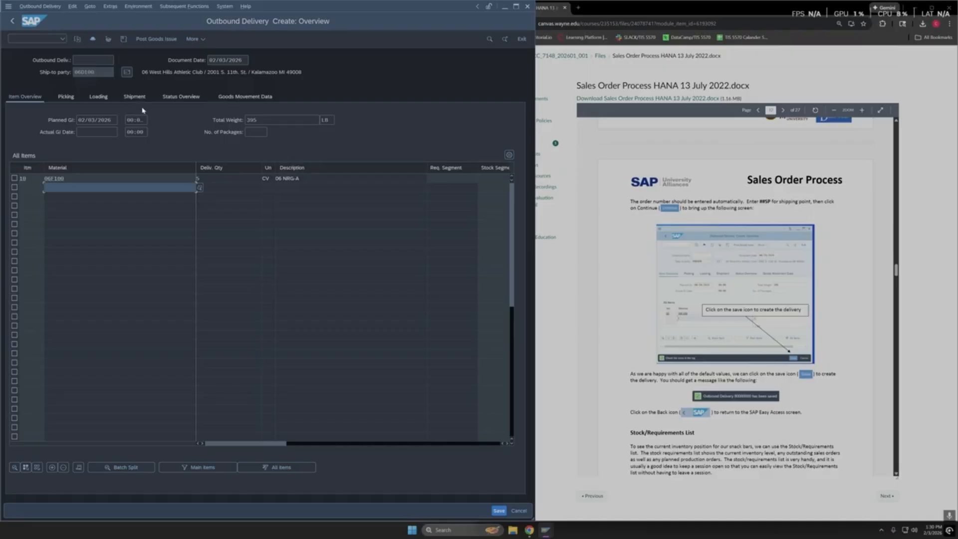
Save the outbound delivery, then return to the SAP Easy Access screen and collapse the expanded SAP Menu tree
{"action": "left_click", "coordinate": [499, 509]}
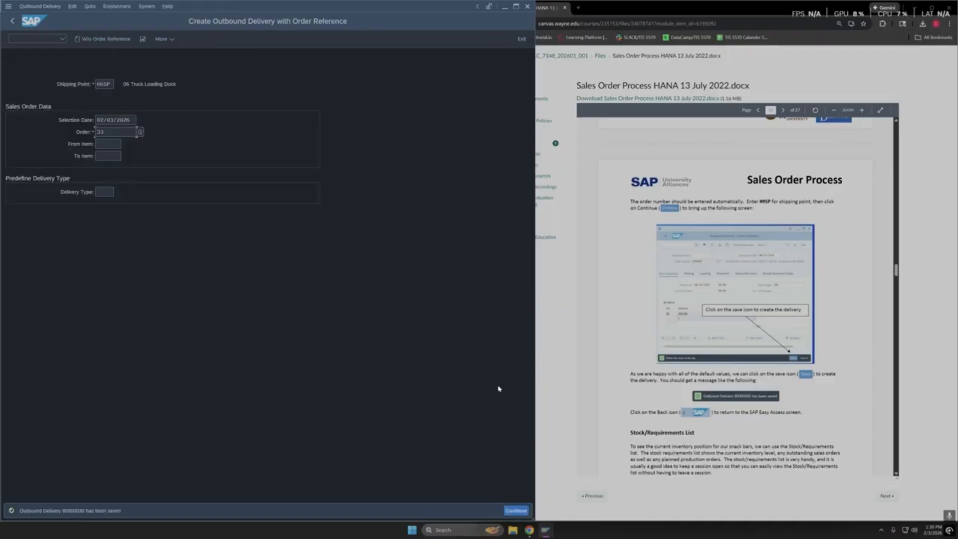
{"action": "left_click", "coordinate": [12, 21]}
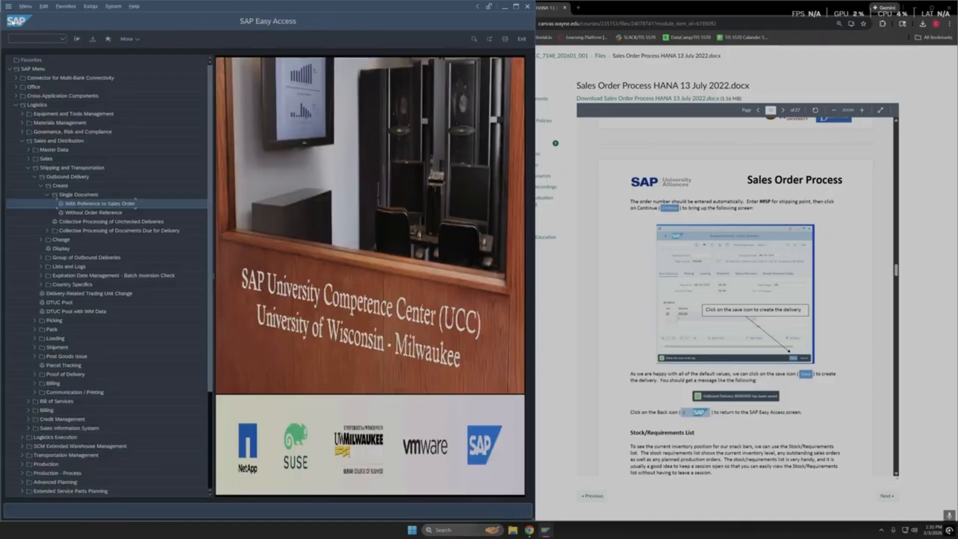
{"action": "left_click", "coordinate": [77, 39]}
Read the guide's Stock/Requirements List instructions and resize the browser window so it sits beside the SAP window
{"action": "scroll", "coordinate": [737, 297], "scroll_direction": "down", "scroll_amount": 5}
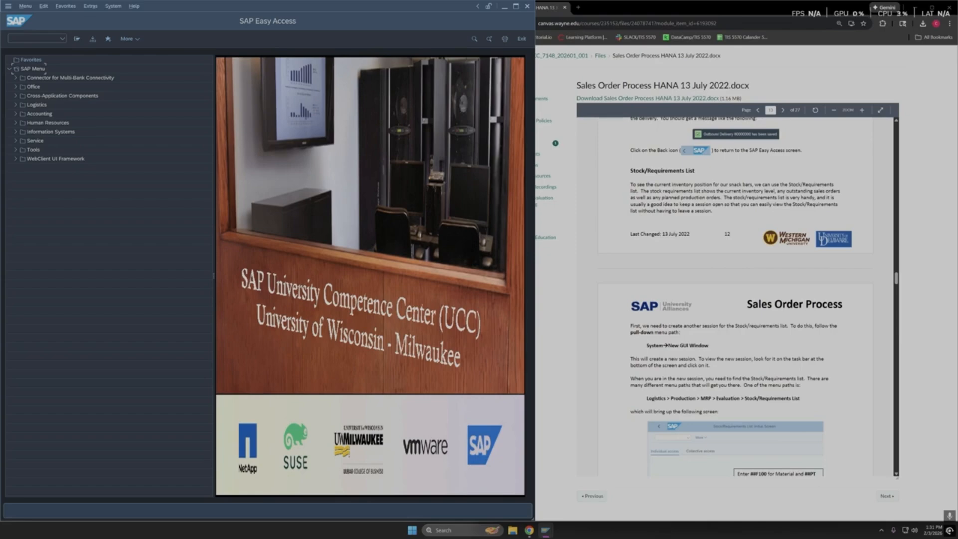
{"action": "scroll", "coordinate": [733, 352], "scroll_direction": "down", "scroll_amount": 2}
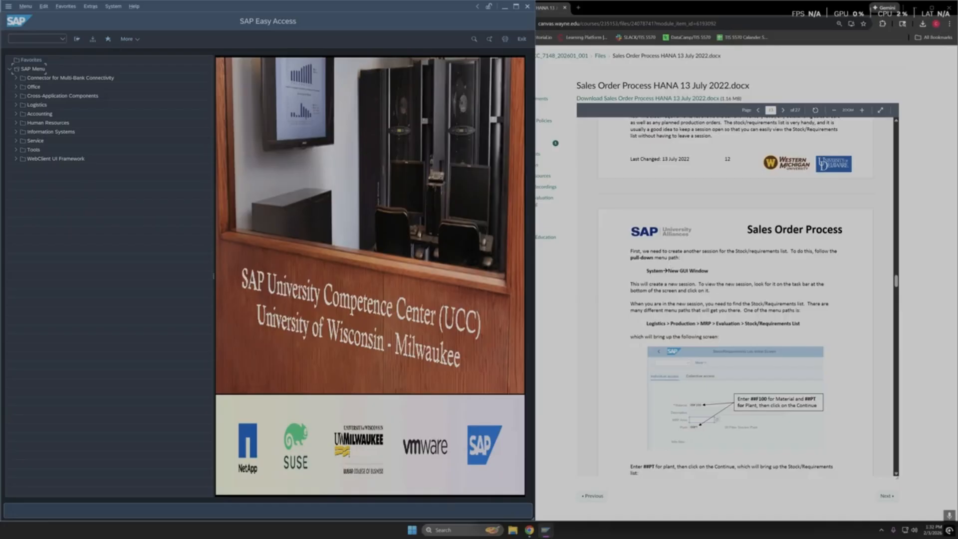
{"action": "left_click", "coordinate": [647, 270]}
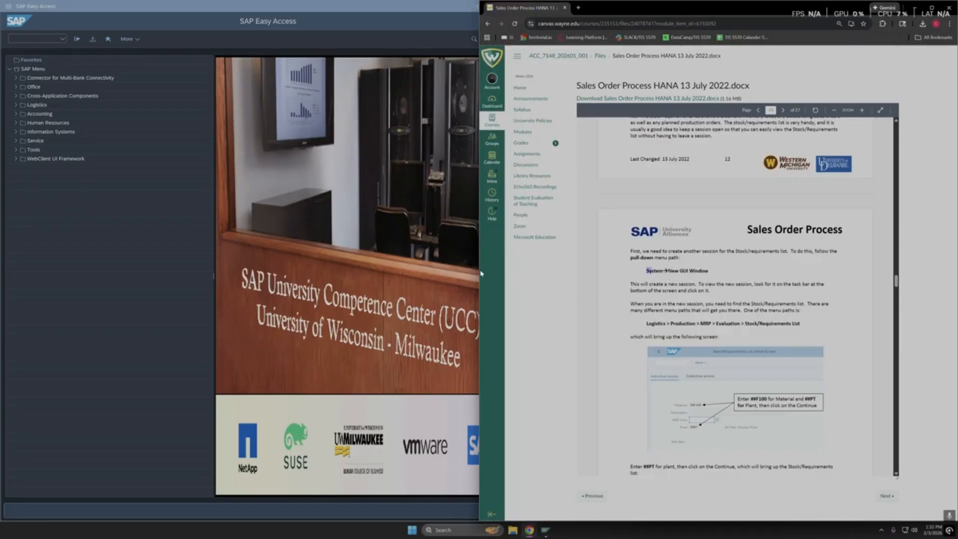
{"action": "left_click_drag", "start_coordinate": [480, 273], "coordinate": [536, 280]}
{"action": "left_click_drag", "start_coordinate": [536, 278], "coordinate": [534, 278]}
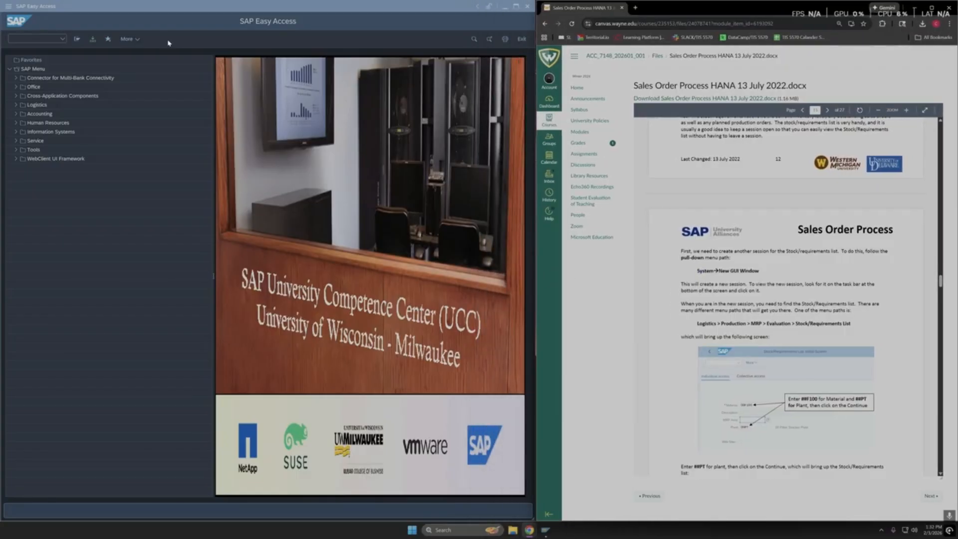
Start a new SAP GUI window as a second session and align it over the first SAP window beside the guide
{"action": "left_click", "coordinate": [168, 43]}
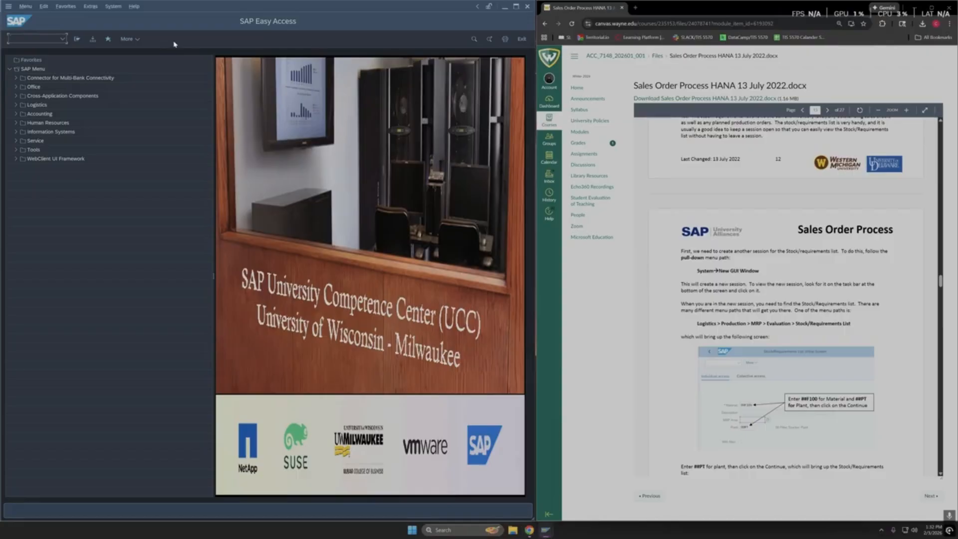
{"action": "scroll", "coordinate": [678, 217], "scroll_direction": "up", "scroll_amount": 2}
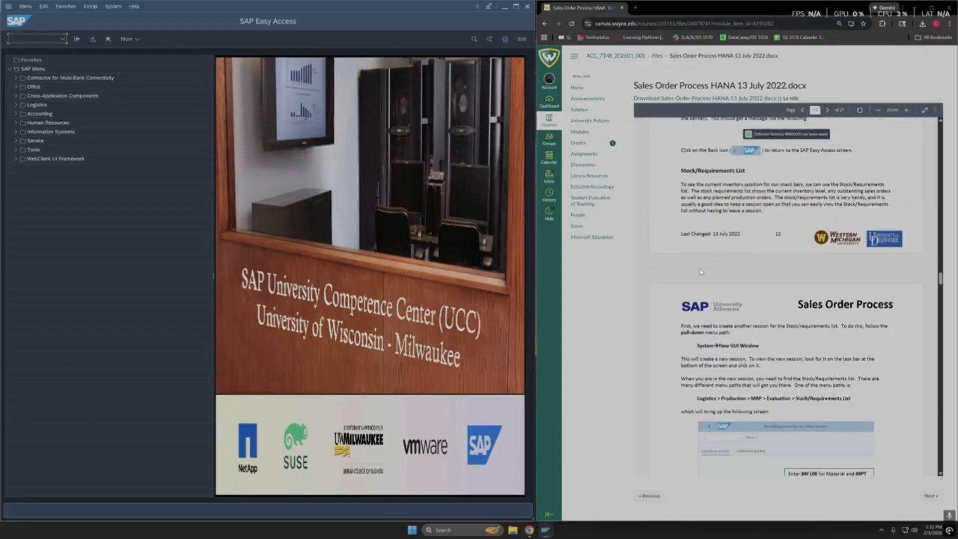
{"action": "left_click", "coordinate": [112, 6]}
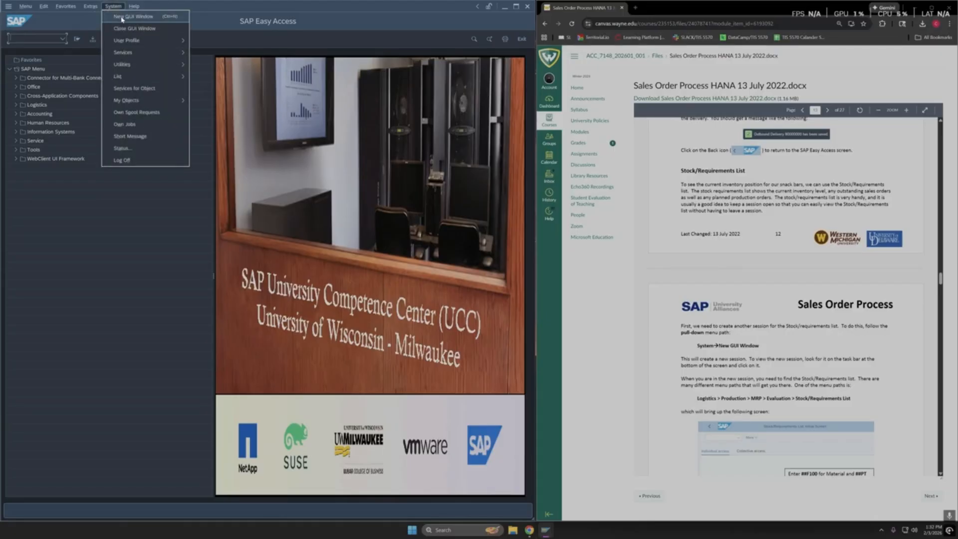
{"action": "left_click", "coordinate": [122, 18]}
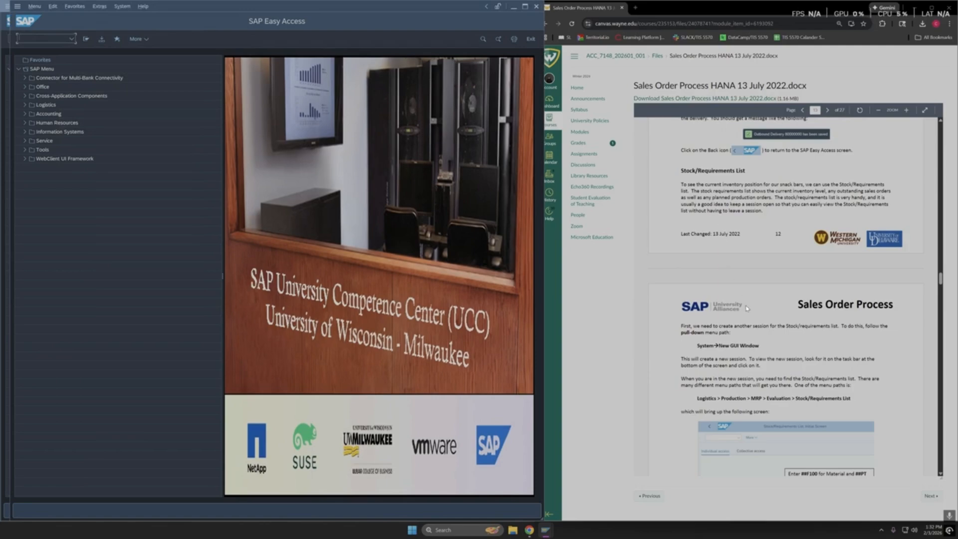
{"action": "left_click_drag", "start_coordinate": [283, 13], "coordinate": [372, 7]}
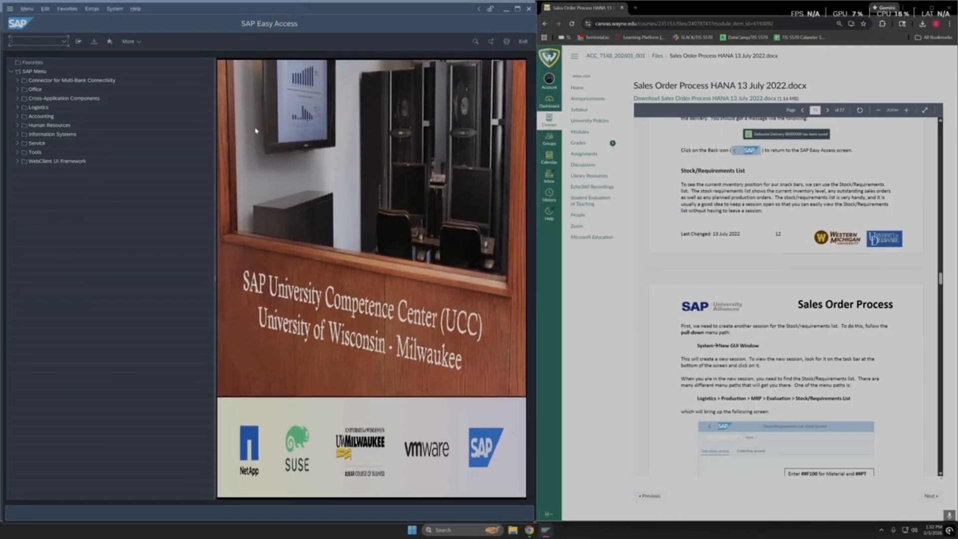
Open the Stock/Requirements List transaction under Logistics > Production > MRP > Evaluations in the new session
{"action": "scroll", "coordinate": [790, 294], "scroll_direction": "down", "scroll_amount": 1}
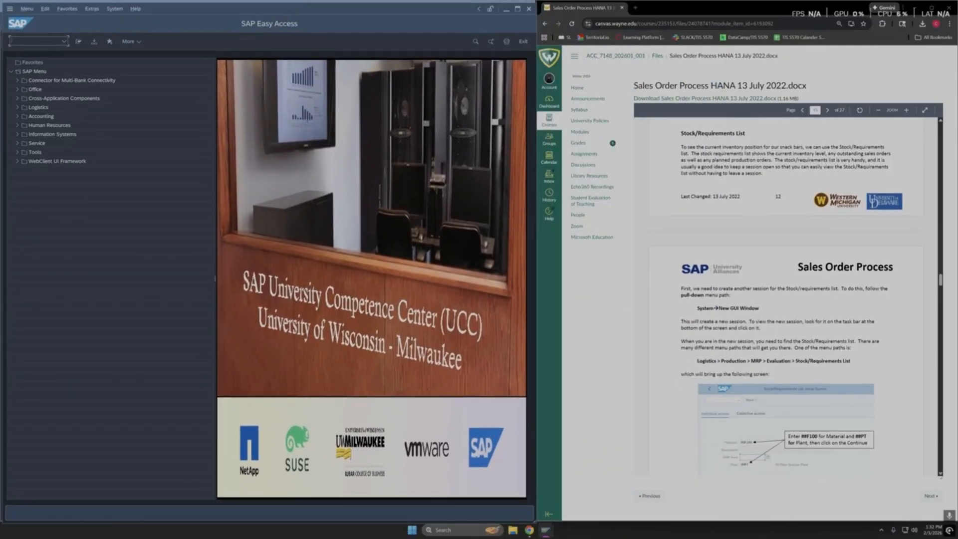
{"action": "left_click", "coordinate": [20, 107]}
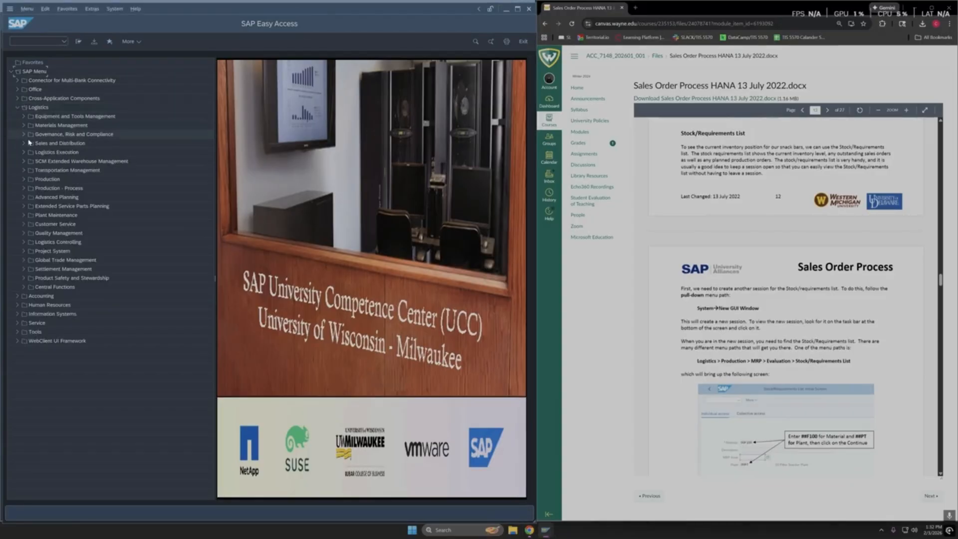
{"action": "left_click", "coordinate": [24, 179]}
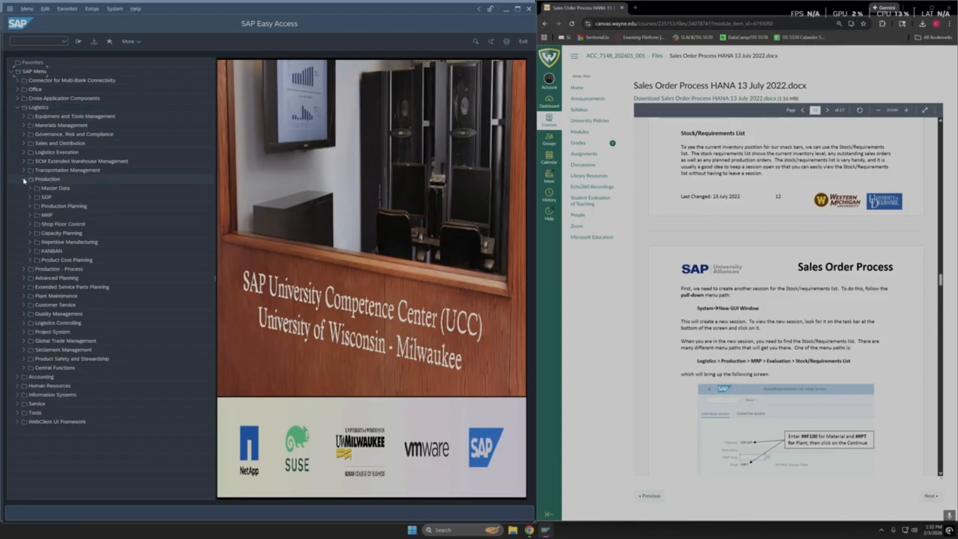
{"action": "left_click", "coordinate": [31, 215]}
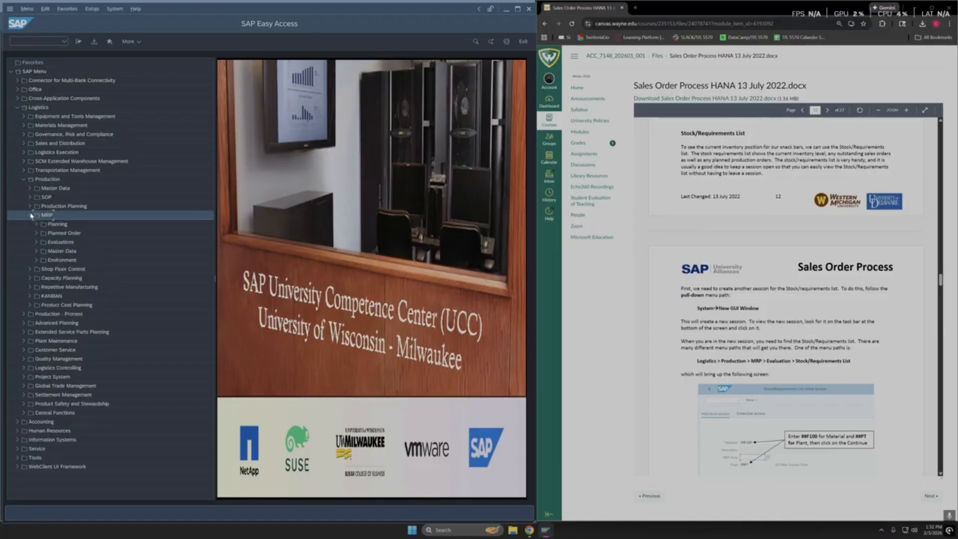
{"action": "left_click", "coordinate": [36, 242]}
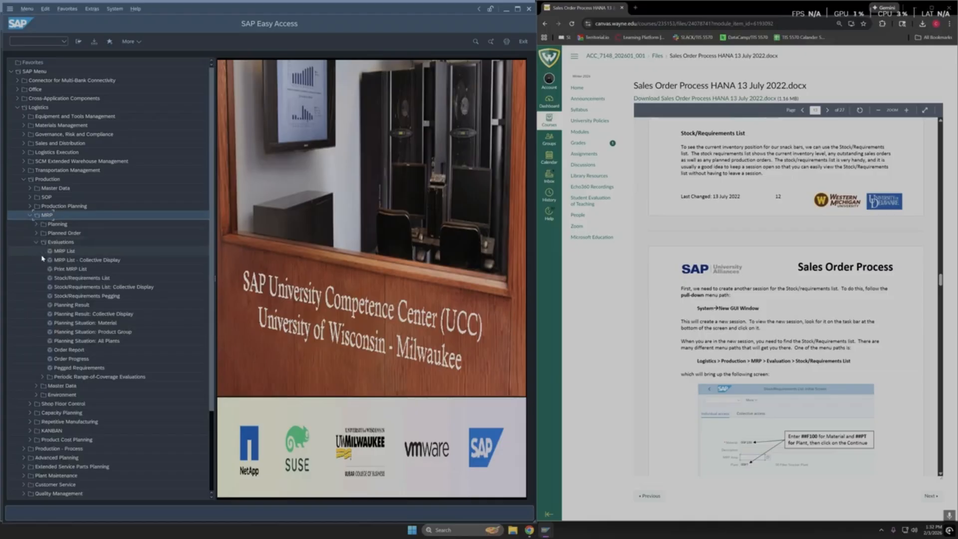
{"action": "double_click", "coordinate": [64, 281]}
{"action": "scroll", "coordinate": [785, 299], "scroll_direction": "down", "scroll_amount": 3}
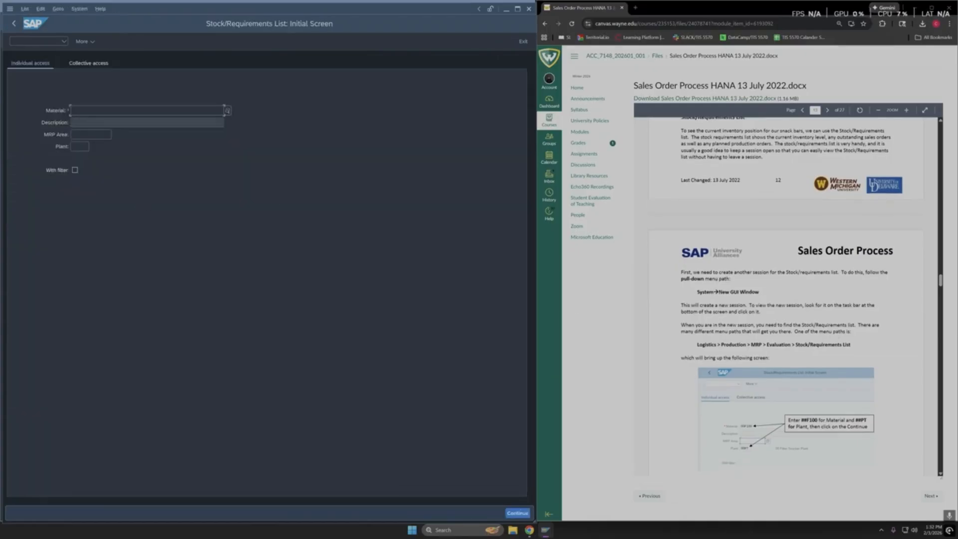
Set the material to 06F100 and the plant to 06PT, then display its stock/requirements list
{"action": "scroll", "coordinate": [787, 279], "scroll_direction": "down", "scroll_amount": 1}
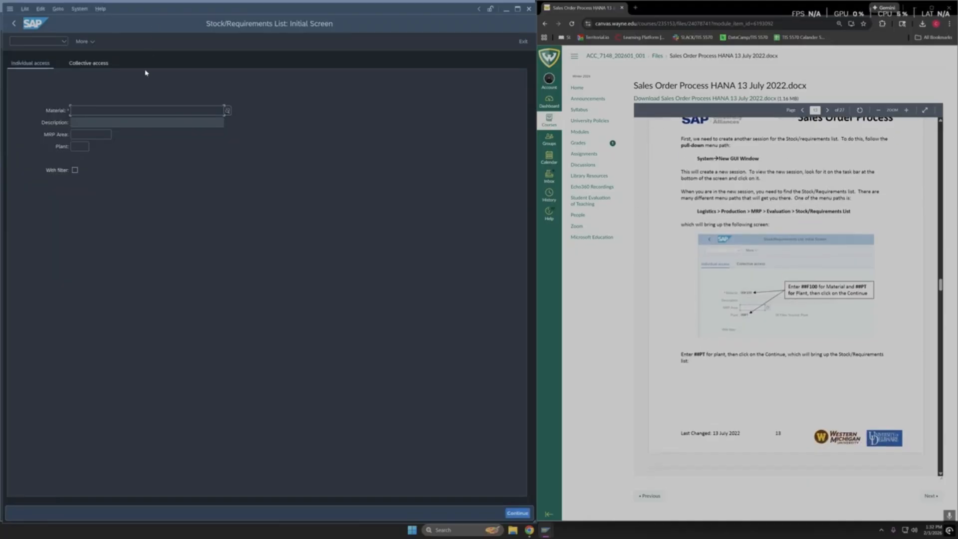
{"action": "type", "text": "0"}
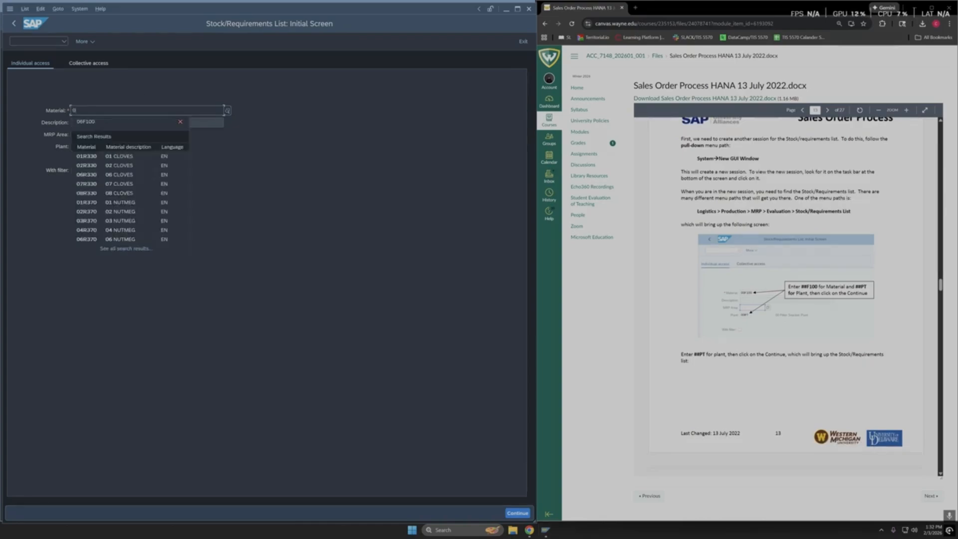
{"action": "type", "text": "6F100"}
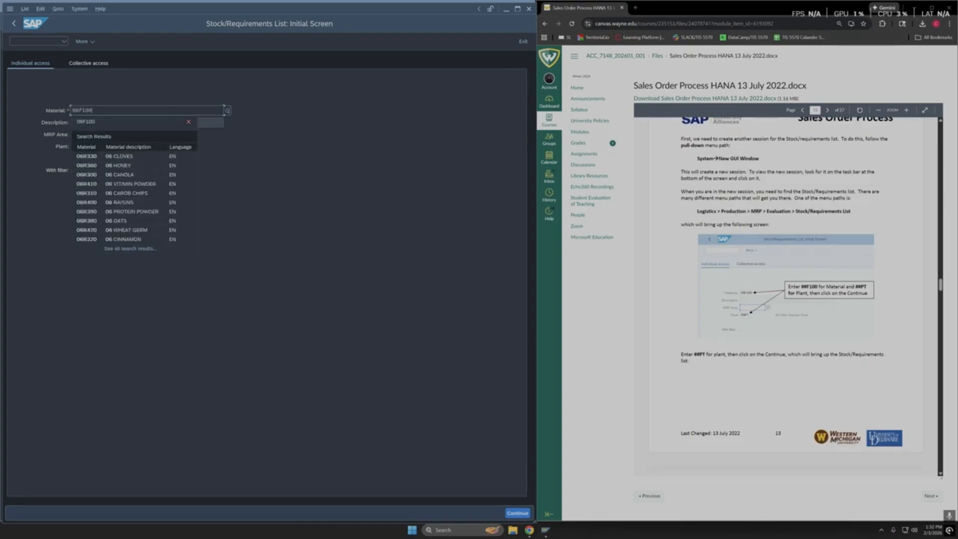
{"action": "left_click", "coordinate": [270, 166]}
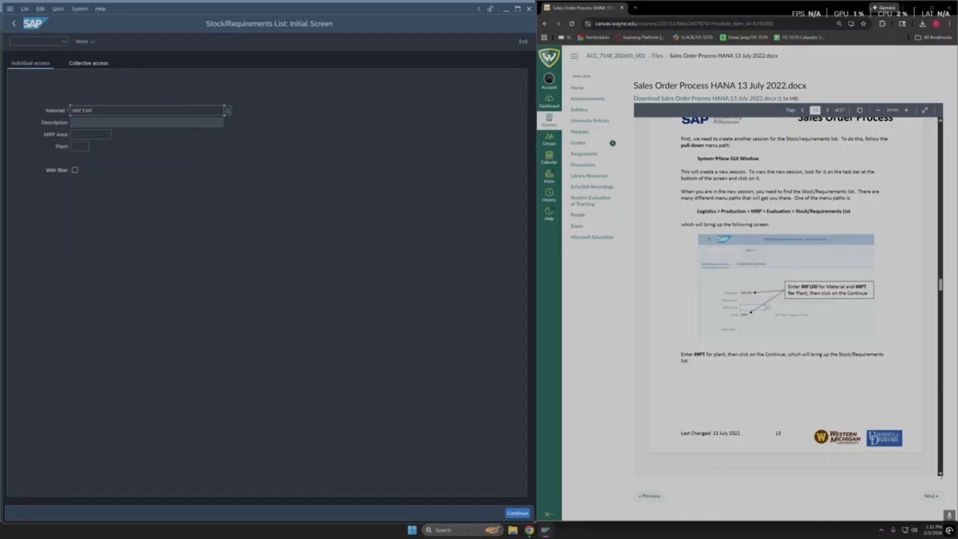
{"action": "key", "text": "Tab"}
{"action": "key", "text": "Tab"}
{"action": "type", "text": "06"}
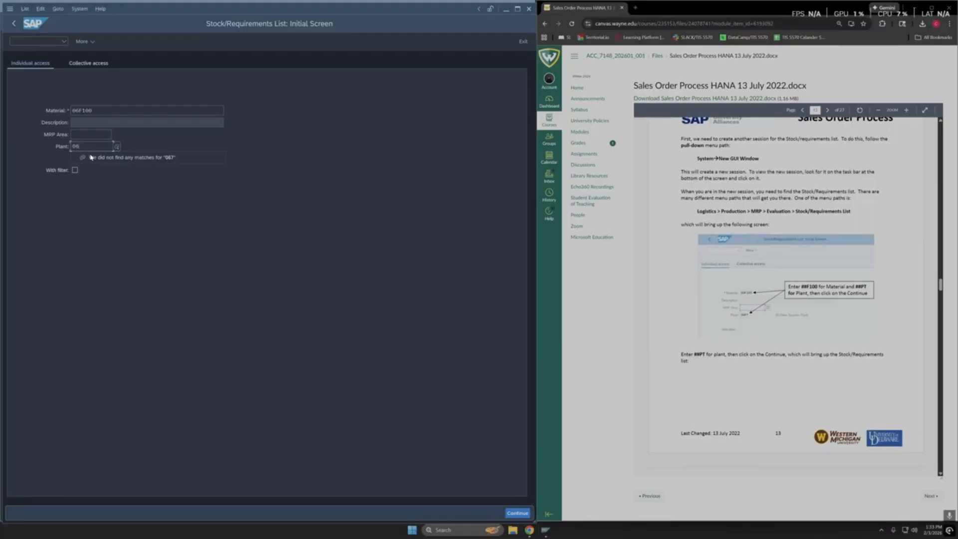
{"action": "type", "text": "PT"}
{"action": "left_click", "coordinate": [91, 157]}
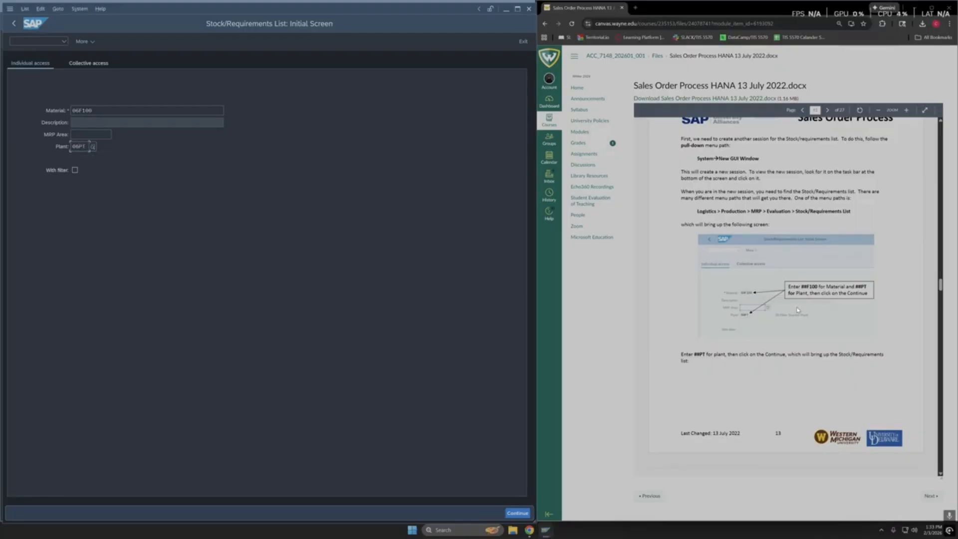
{"action": "scroll", "coordinate": [798, 306], "scroll_direction": "down", "scroll_amount": 1}
{"action": "left_click", "coordinate": [518, 514]}
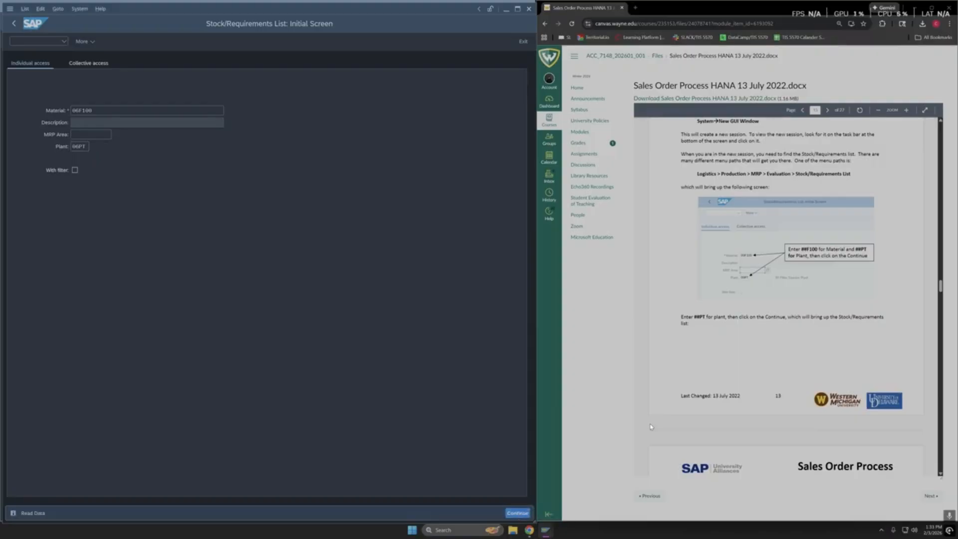
Compare the stock and delivery lines with the guide, then open the additional data of the delivery line dated 02/03/2026
{"action": "scroll", "coordinate": [779, 325], "scroll_direction": "down", "scroll_amount": 2}
{"action": "scroll", "coordinate": [779, 325], "scroll_direction": "down", "scroll_amount": 3}
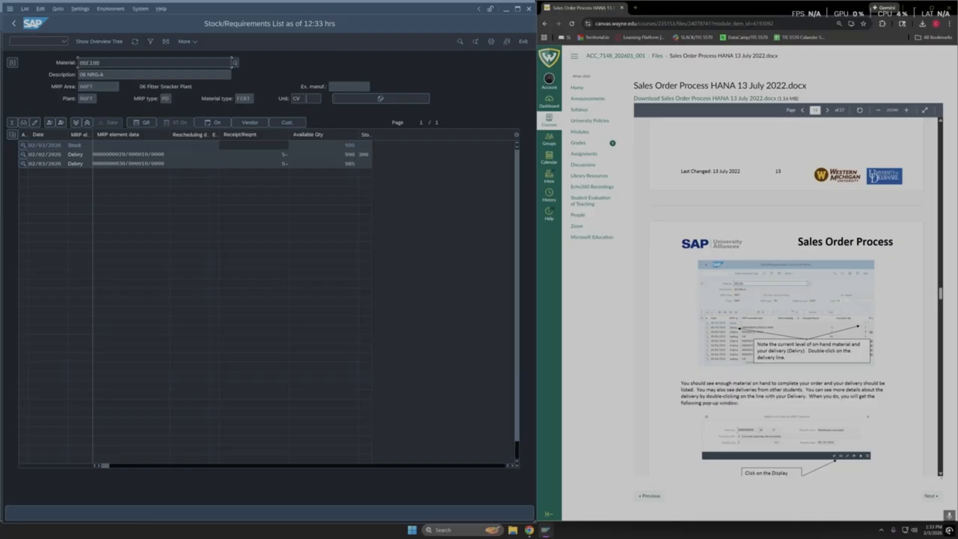
{"action": "left_click", "coordinate": [131, 145]}
{"action": "scroll", "coordinate": [644, 249], "scroll_direction": "down", "scroll_amount": 1}
{"action": "scroll", "coordinate": [618, 292], "scroll_direction": "down", "scroll_amount": 1}
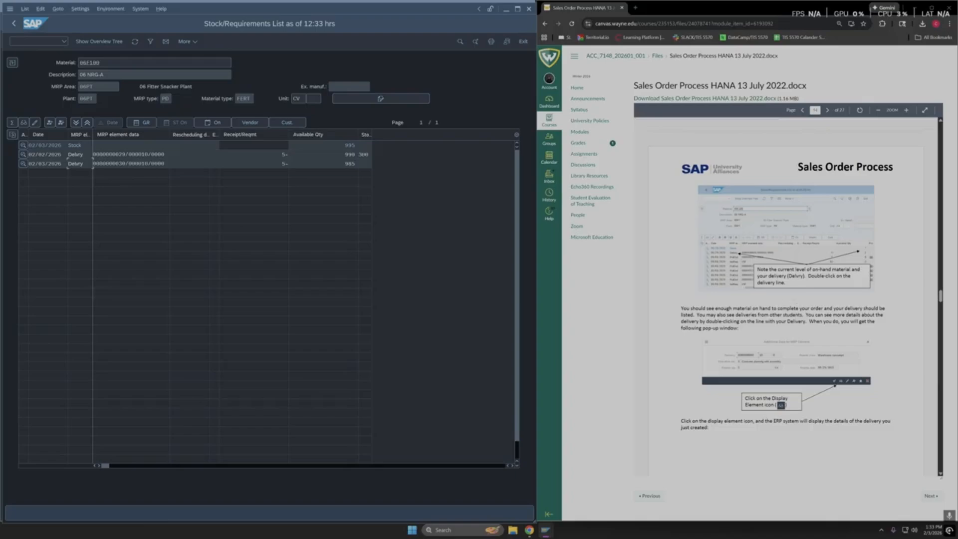
{"action": "double_click", "coordinate": [146, 163]}
{"action": "left_click_drag", "start_coordinate": [145, 163], "coordinate": [293, 175]}
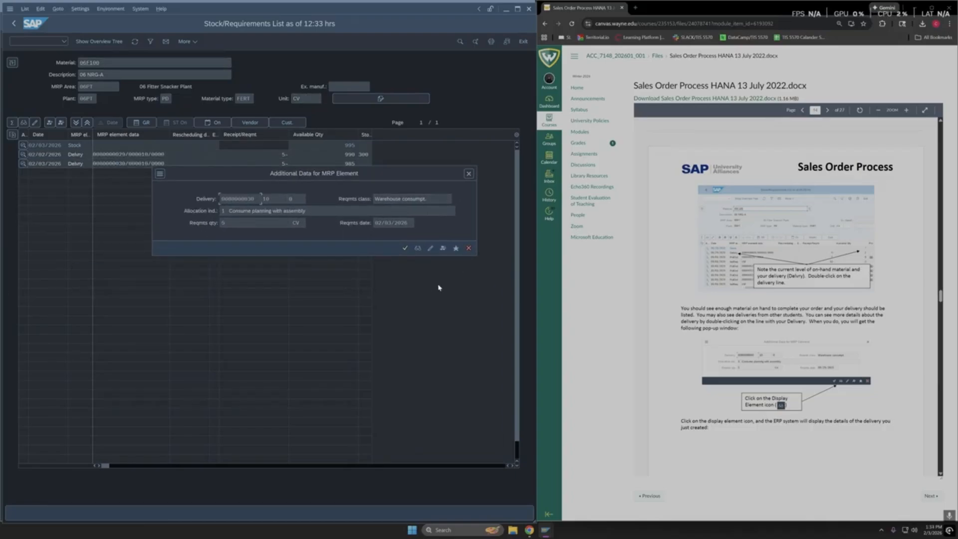
Check the guide's note on the delivery details and display the full outbound delivery document from the additional data
{"action": "scroll", "coordinate": [824, 362], "scroll_direction": "down", "scroll_amount": 1}
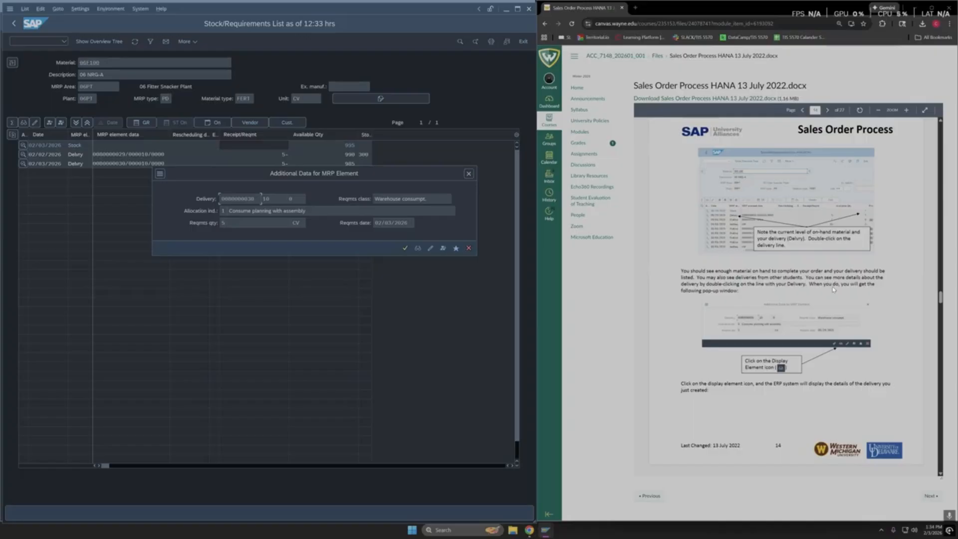
{"action": "scroll", "coordinate": [785, 289], "scroll_direction": "down", "scroll_amount": 1}
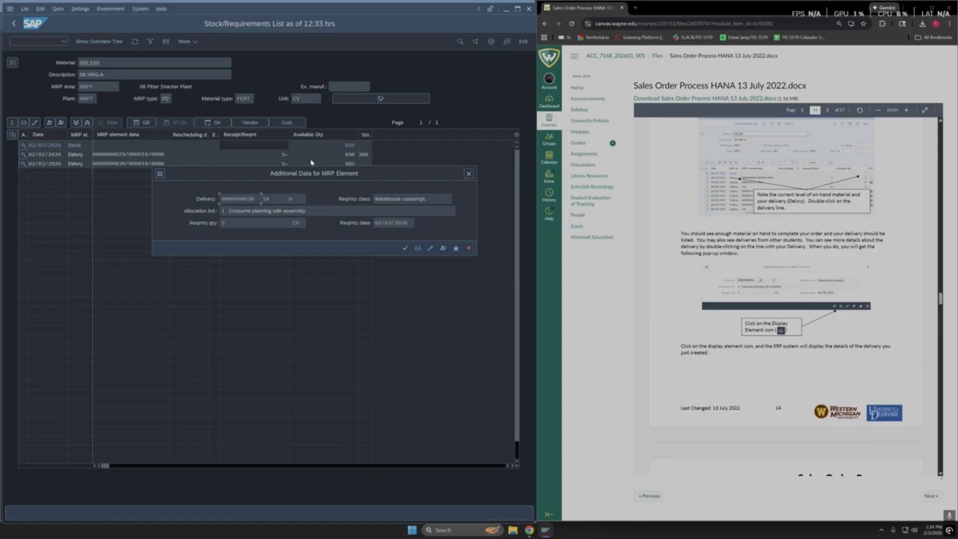
{"action": "scroll", "coordinate": [771, 332], "scroll_direction": "down", "scroll_amount": 1}
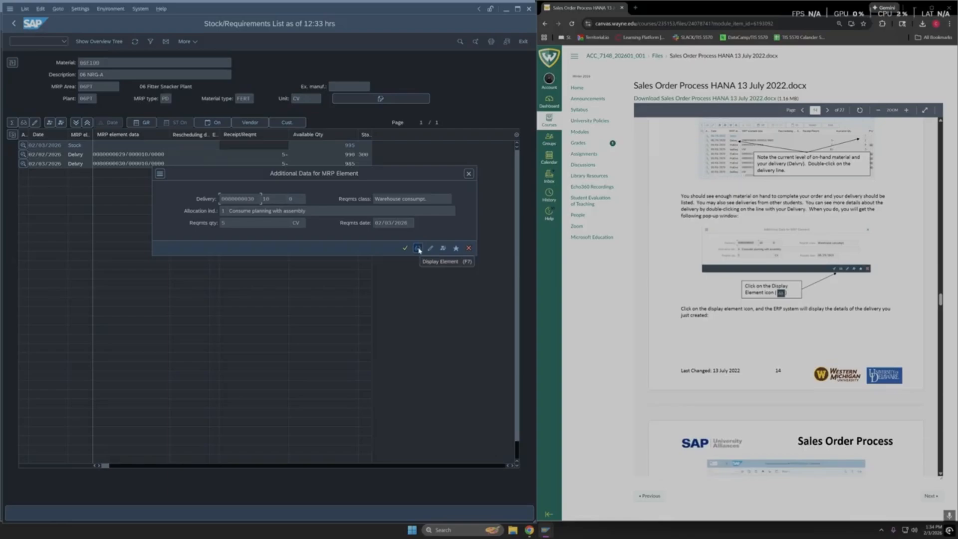
{"action": "left_click", "coordinate": [418, 248]}
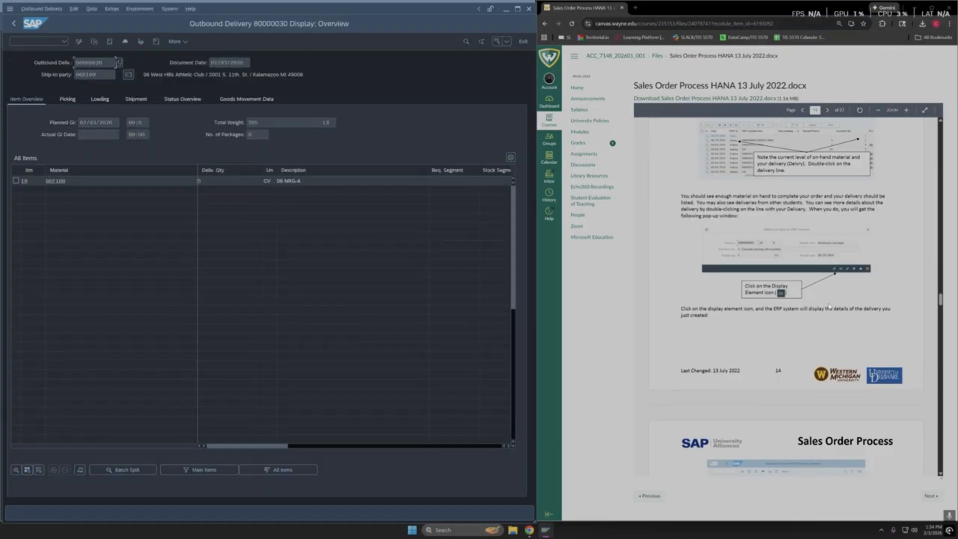
Read the guide's document flow instructions and open the Document Flow for the displayed outbound delivery
{"action": "scroll", "coordinate": [723, 312], "scroll_direction": "down", "scroll_amount": 5}
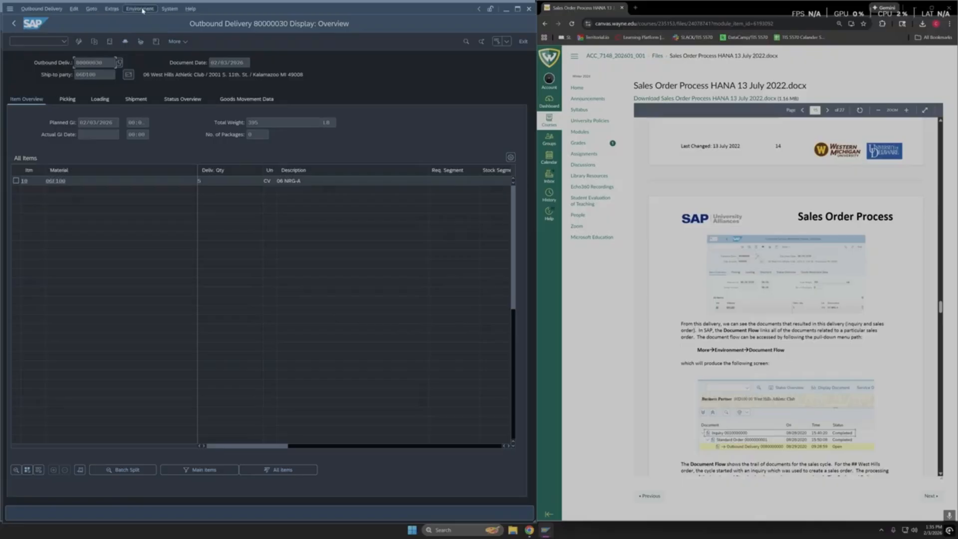
{"action": "left_click", "coordinate": [171, 41]}
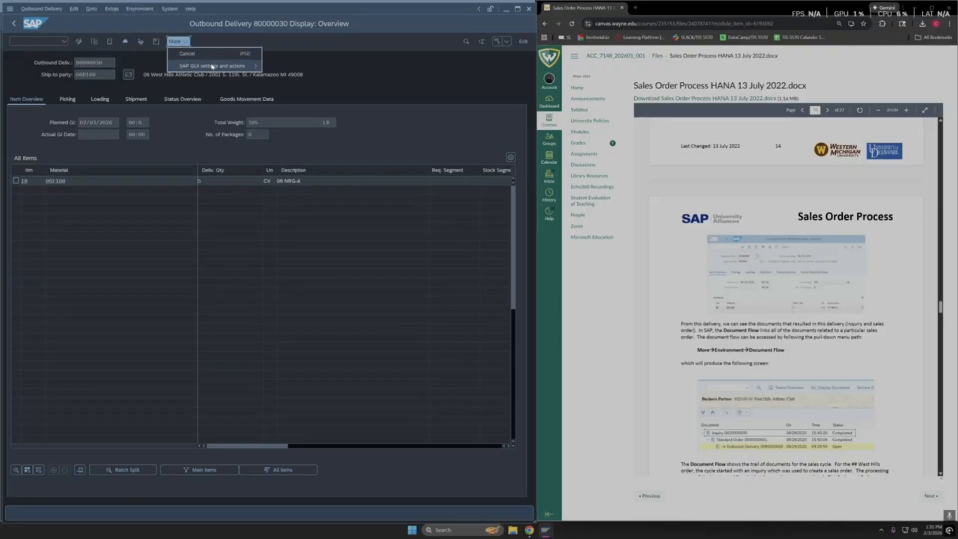
{"action": "left_click", "coordinate": [144, 10]}
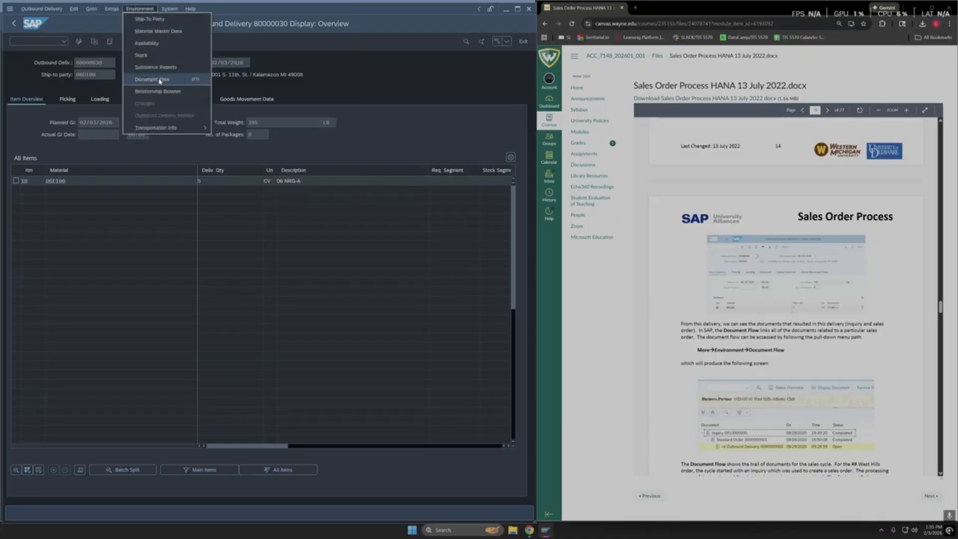
{"action": "left_click", "coordinate": [159, 80]}
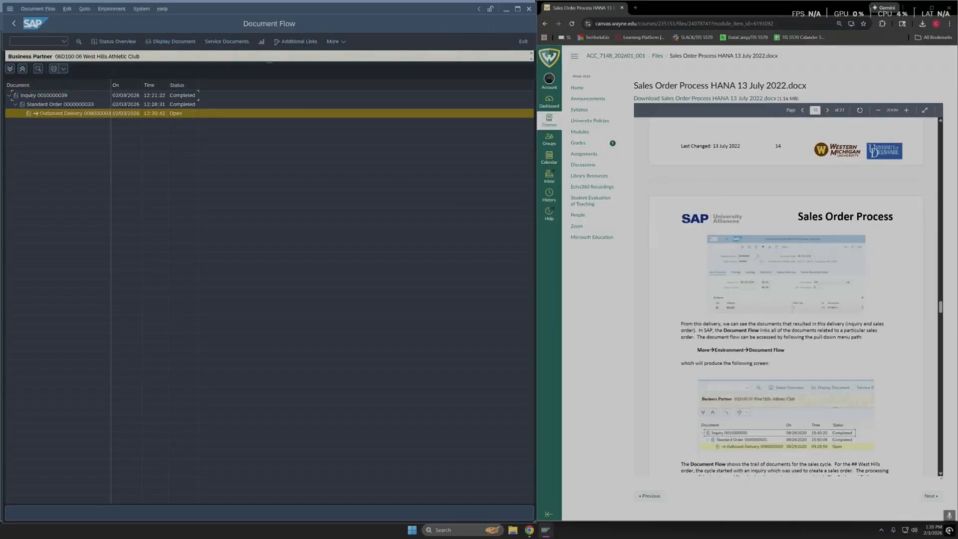
Read the guide's document flow explanation and display the original inquiry from the Document Flow
{"action": "scroll", "coordinate": [786, 294], "scroll_direction": "down", "scroll_amount": 3}
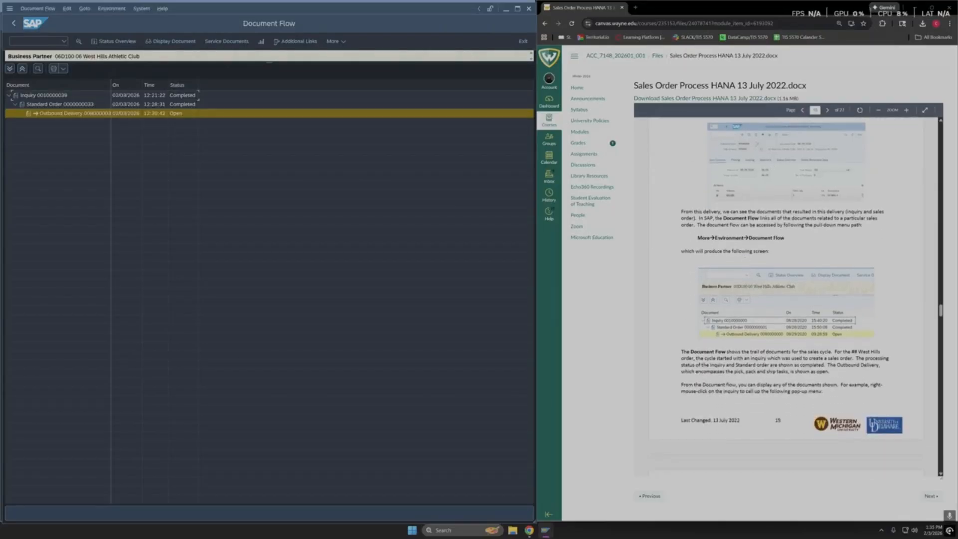
{"action": "scroll", "coordinate": [791, 299], "scroll_direction": "down", "scroll_amount": 1}
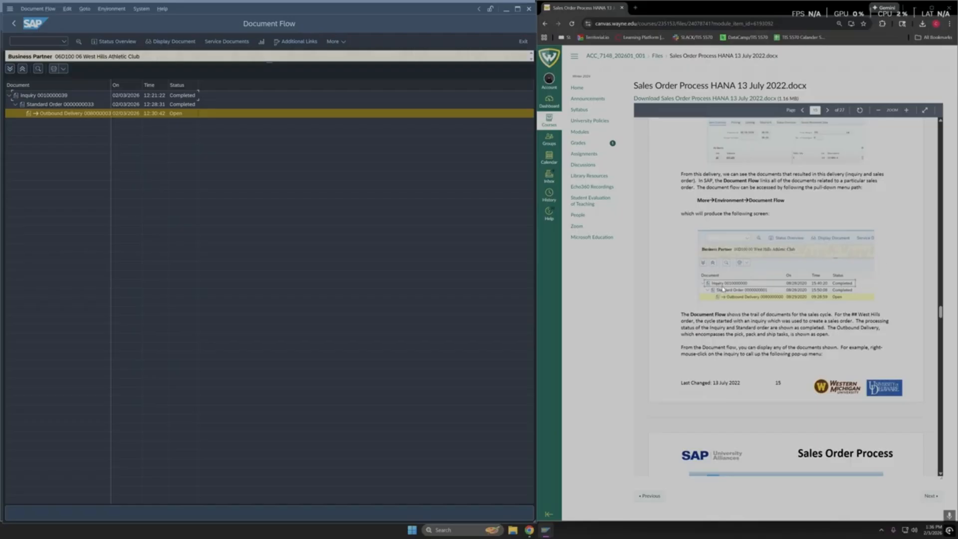
{"action": "scroll", "coordinate": [734, 284], "scroll_direction": "down", "scroll_amount": 4}
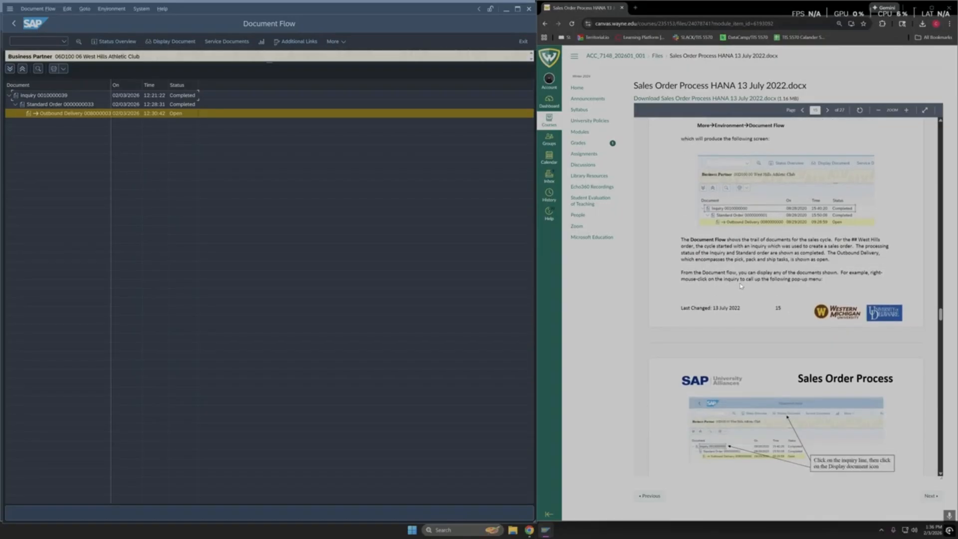
{"action": "scroll", "coordinate": [745, 290], "scroll_direction": "down", "scroll_amount": 2}
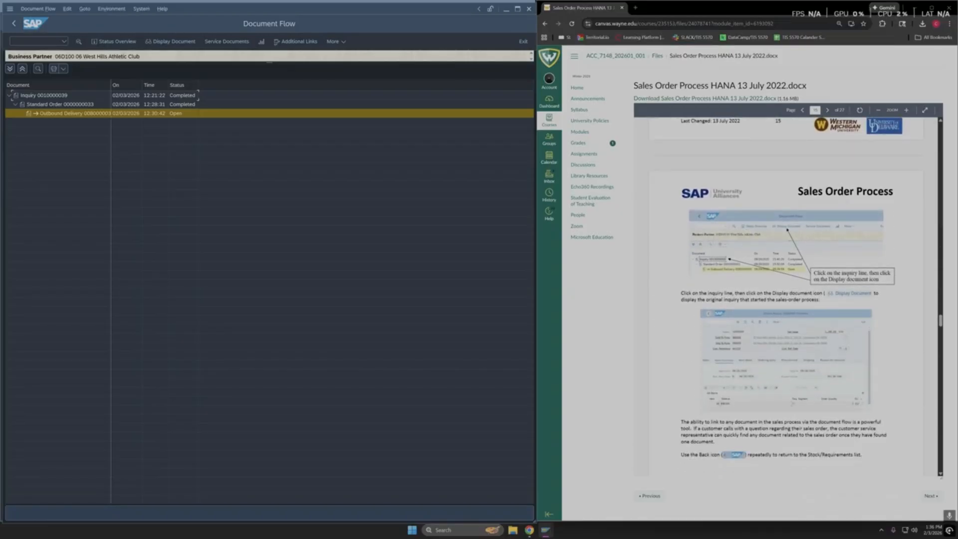
{"action": "left_click", "coordinate": [49, 96]}
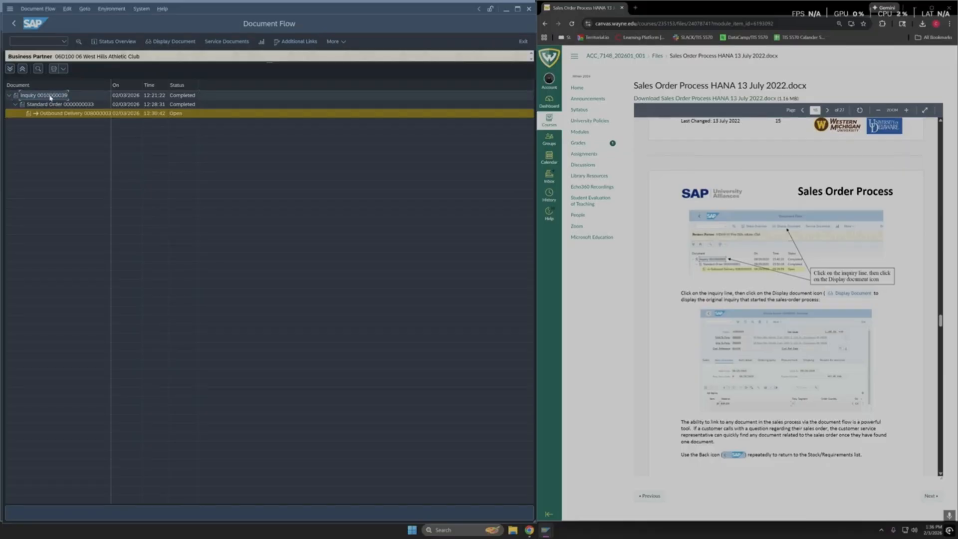
{"action": "left_click", "coordinate": [48, 96]}
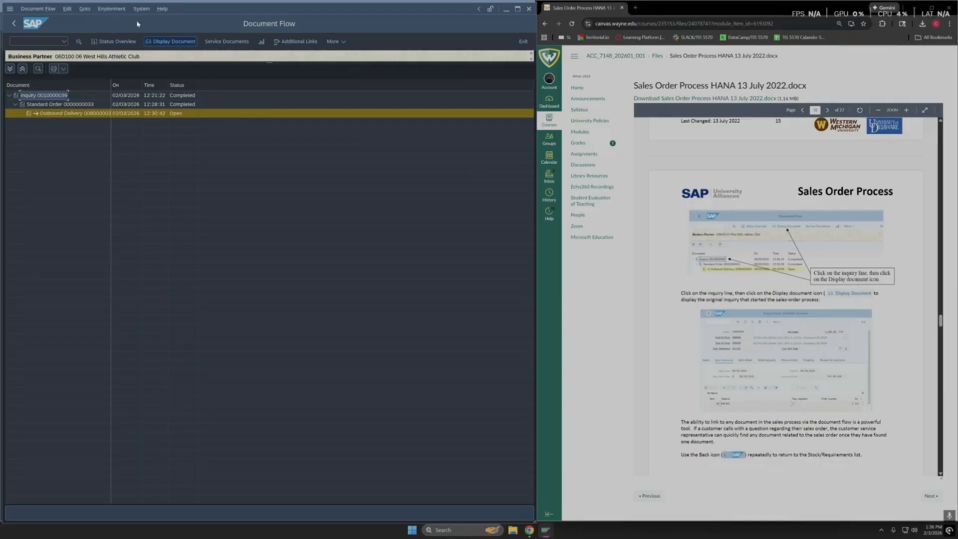
{"action": "left_click", "coordinate": [166, 42]}
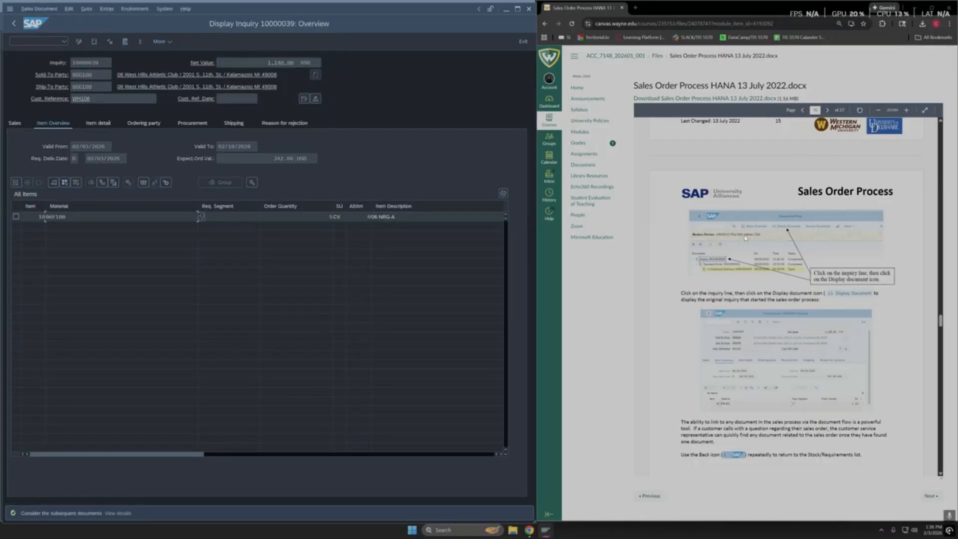
Read the guide's closing note on document links, then go back from the inquiry to the Stock/Requirements List
{"action": "scroll", "coordinate": [718, 241], "scroll_direction": "down", "scroll_amount": 1}
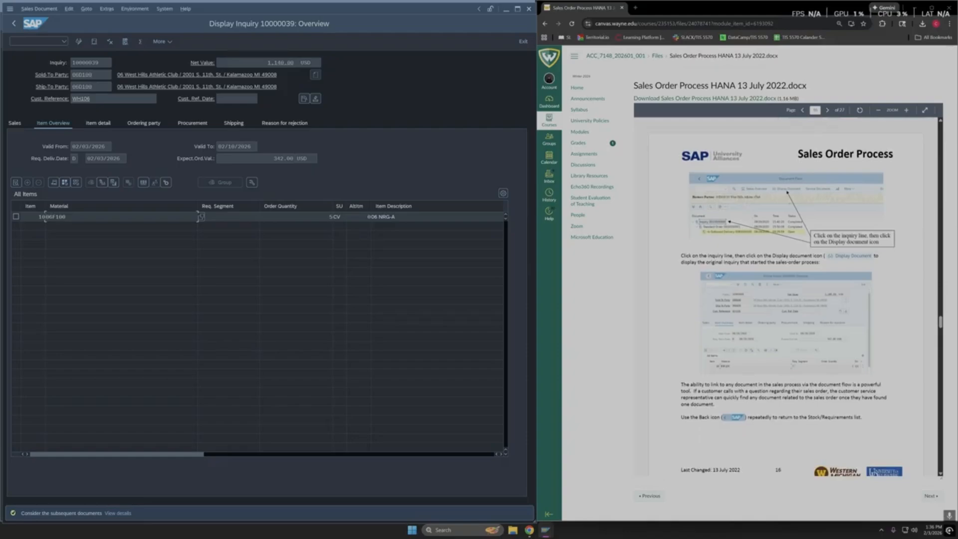
{"action": "scroll", "coordinate": [821, 270], "scroll_direction": "down", "scroll_amount": 2}
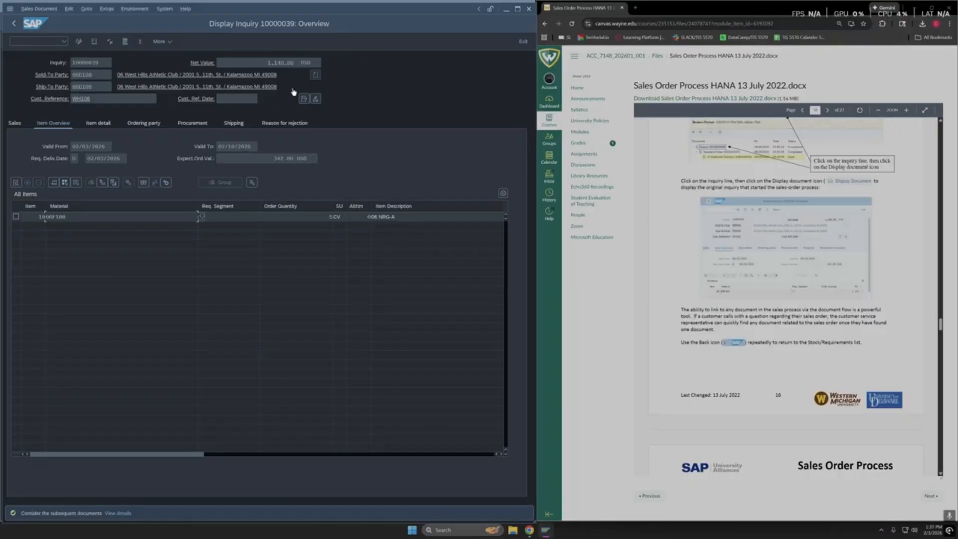
{"action": "left_click", "coordinate": [16, 24]}
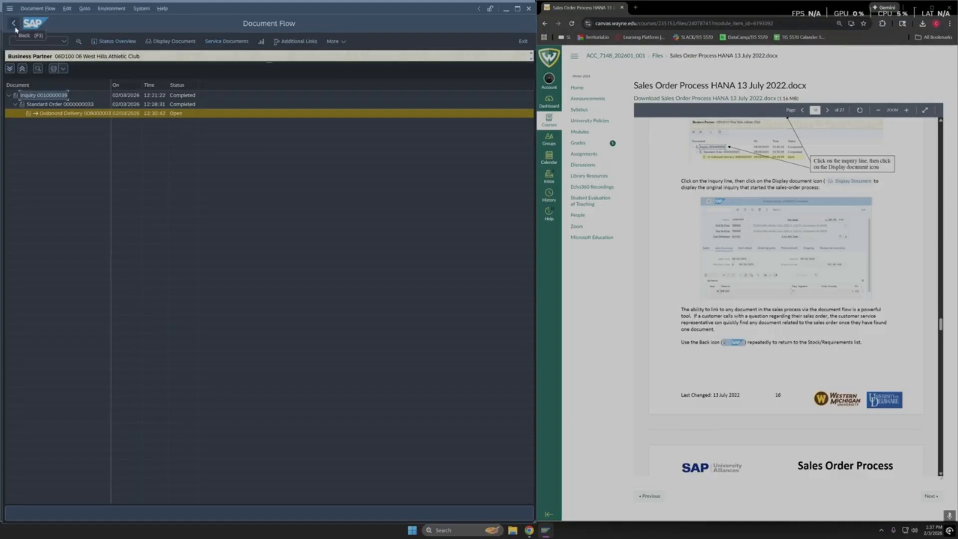
{"action": "left_click", "coordinate": [14, 25]}
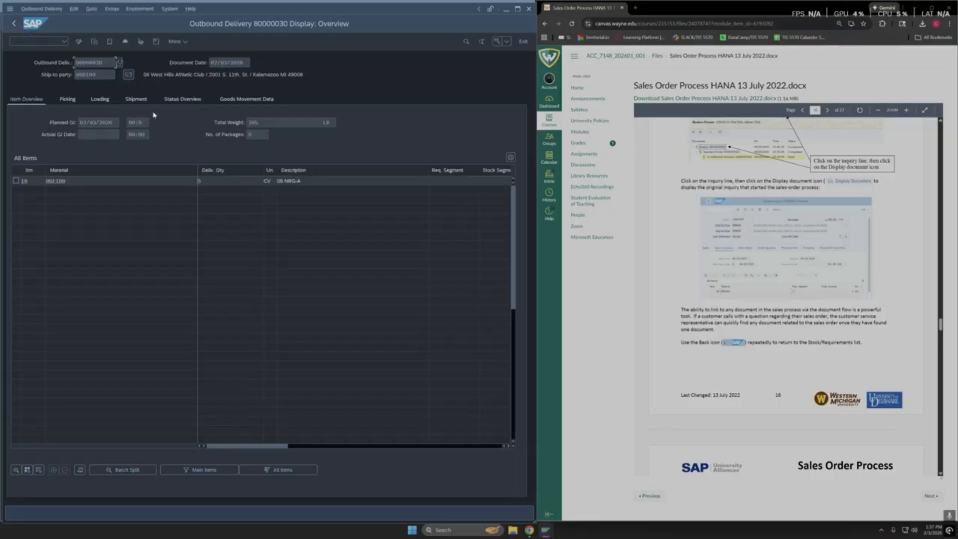
{"action": "left_click", "coordinate": [14, 23]}
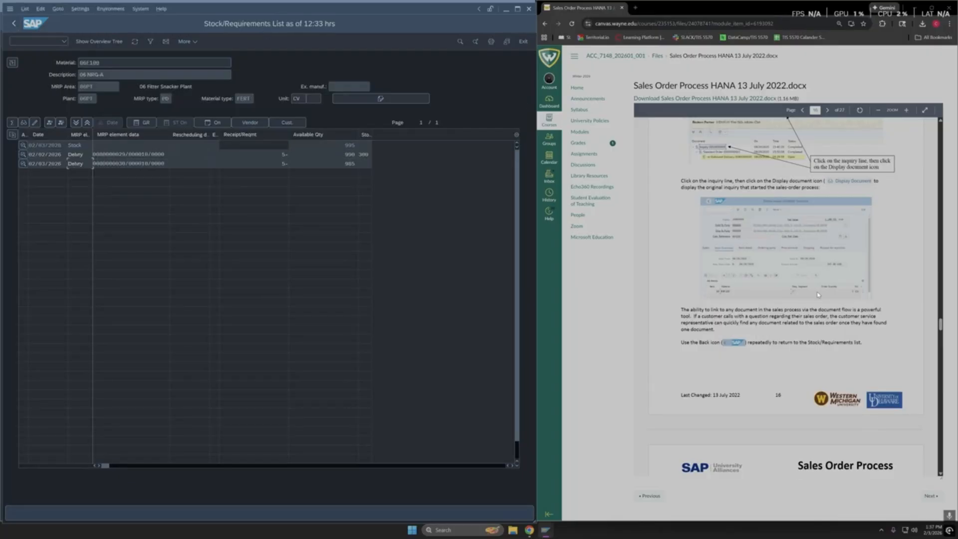
Read the guide's section on picking the order and switch to the other SAP session
{"action": "scroll", "coordinate": [818, 298], "scroll_direction": "down", "scroll_amount": 3}
{"action": "scroll", "coordinate": [806, 274], "scroll_direction": "down", "scroll_amount": 5}
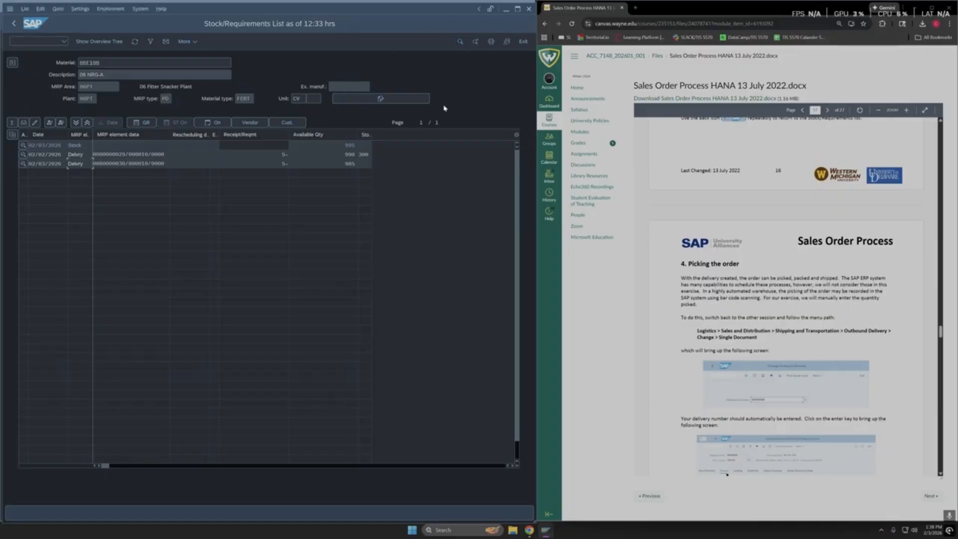
{"action": "left_click", "coordinate": [506, 11]}
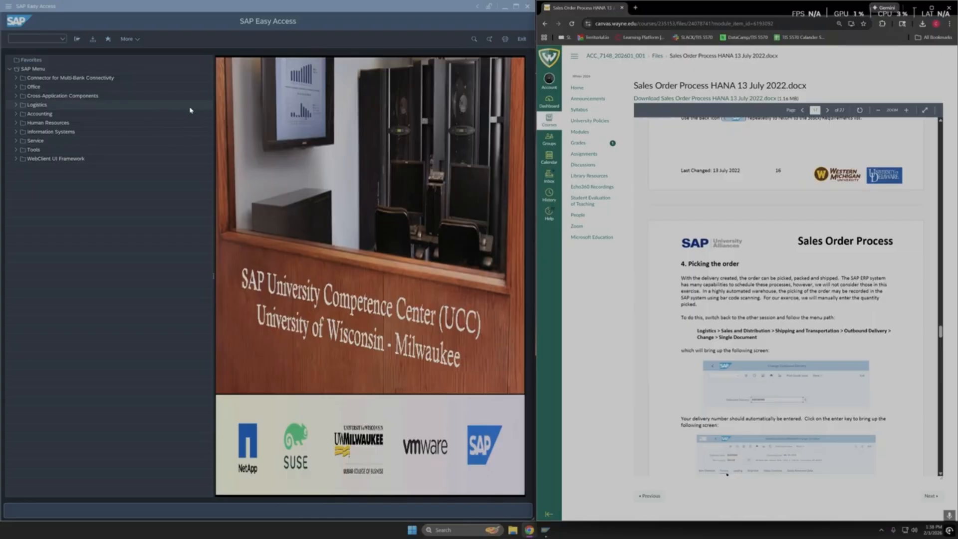
Open the Change Outbound Delivery transaction for a single document under Logistics, Sales and Distribution, Shipping and Transportation
{"action": "left_click", "coordinate": [17, 105]}
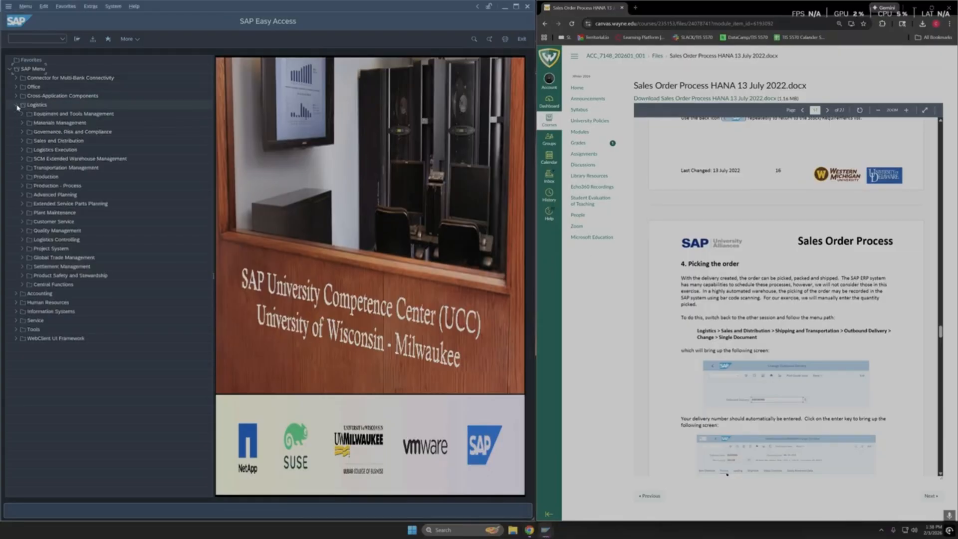
{"action": "left_click", "coordinate": [22, 140]}
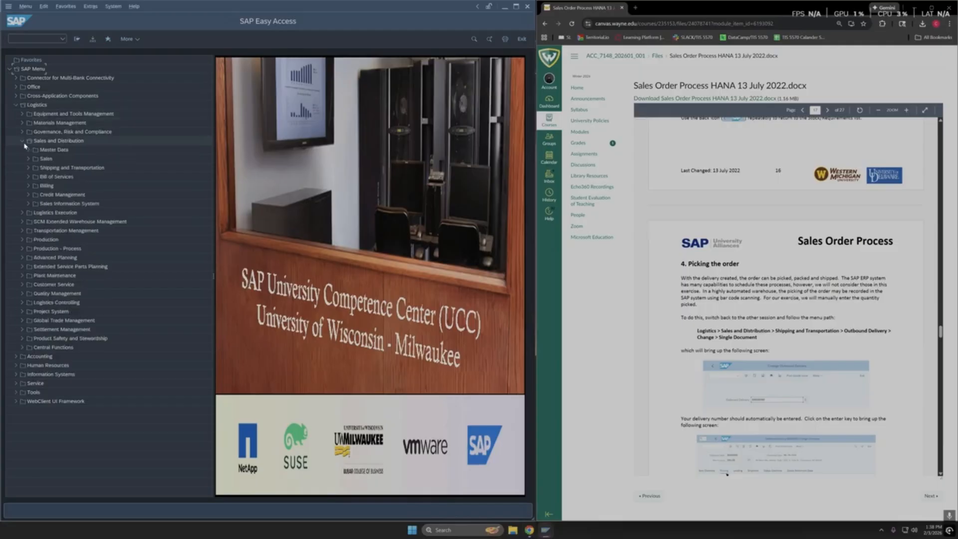
{"action": "left_click", "coordinate": [28, 168]}
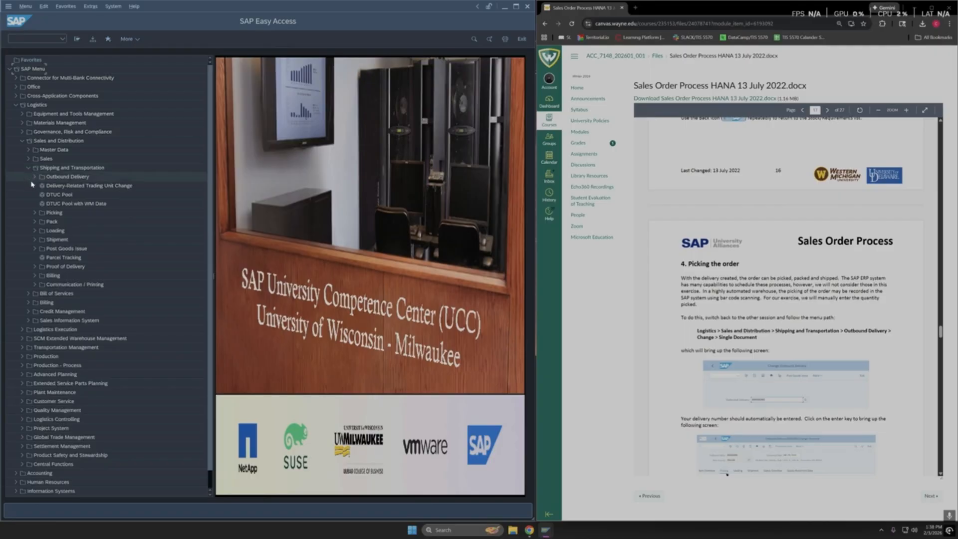
{"action": "left_click", "coordinate": [34, 177]}
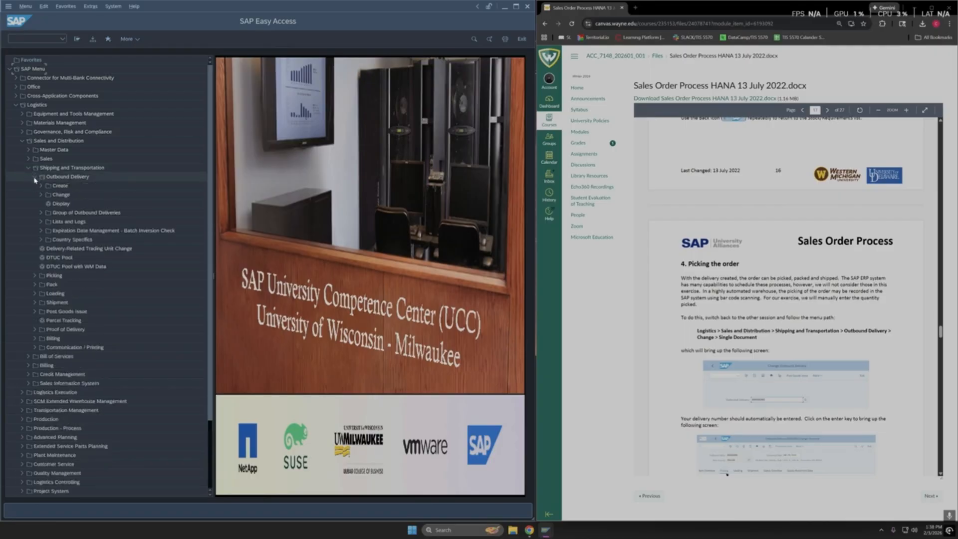
{"action": "left_click", "coordinate": [41, 194]}
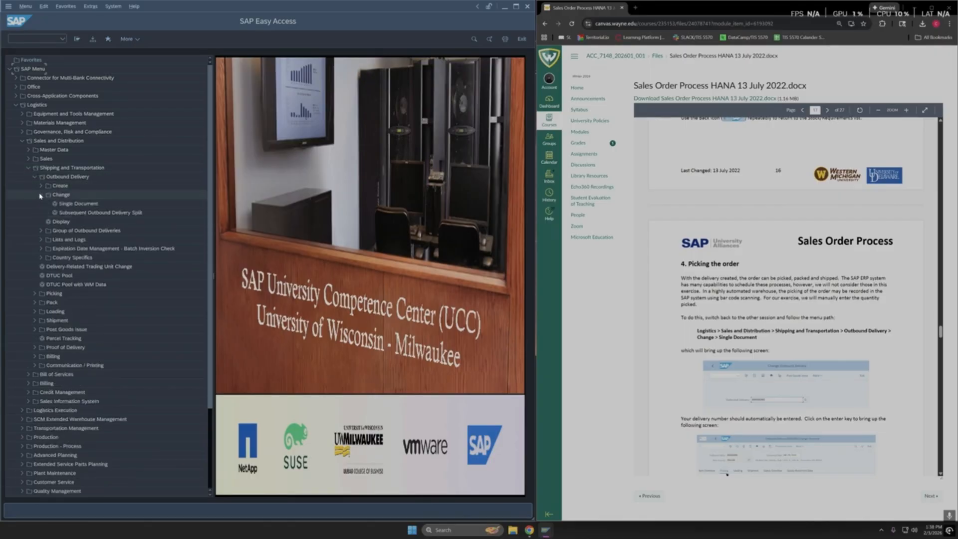
{"action": "double_click", "coordinate": [59, 205]}
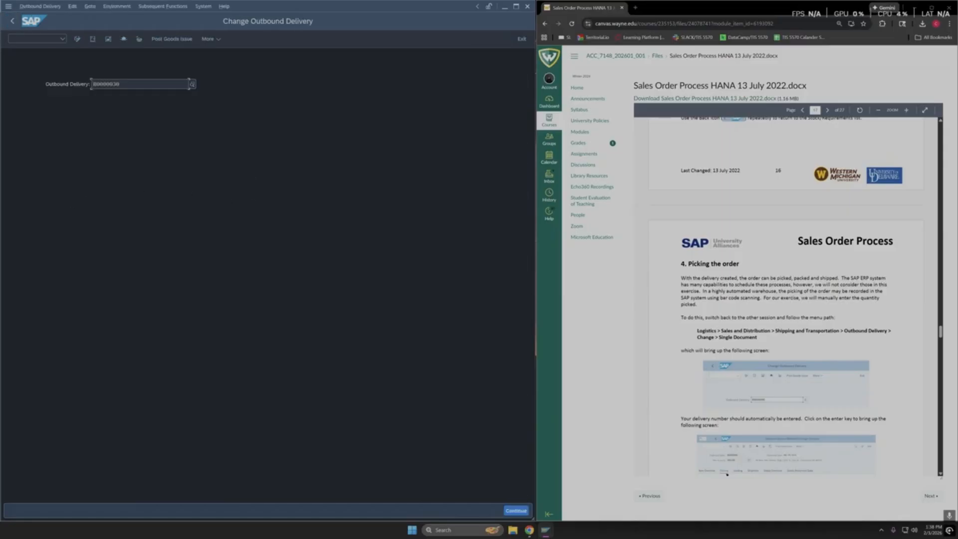
Check the guide's instructions for changing the delivery and open the prefilled outbound delivery
{"action": "scroll", "coordinate": [718, 280], "scroll_direction": "down", "scroll_amount": 2}
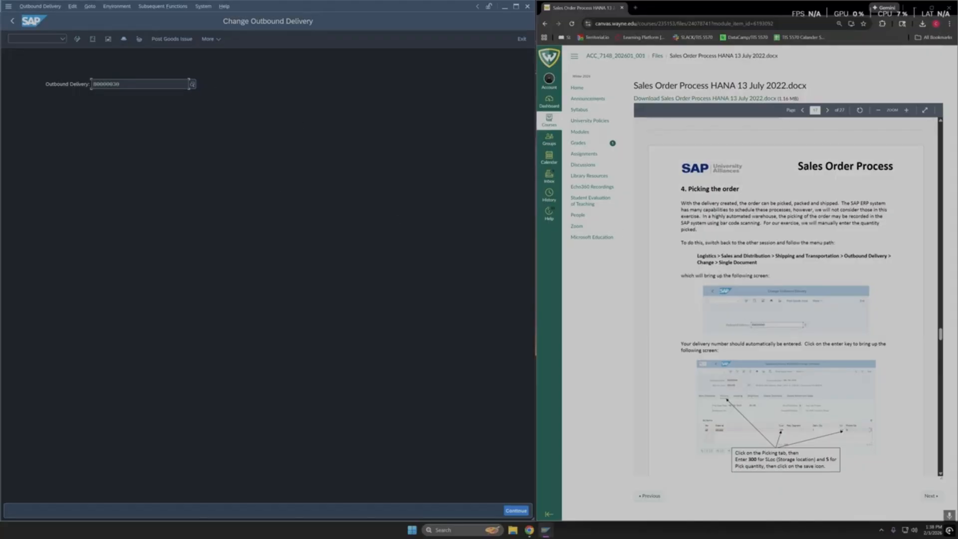
{"action": "scroll", "coordinate": [775, 335], "scroll_direction": "down", "scroll_amount": 2}
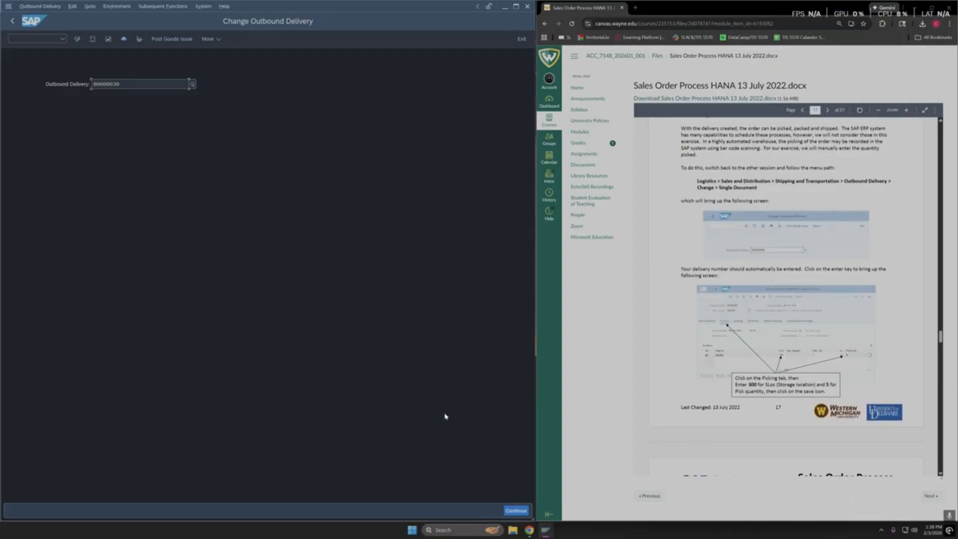
{"action": "left_click", "coordinate": [516, 511]}
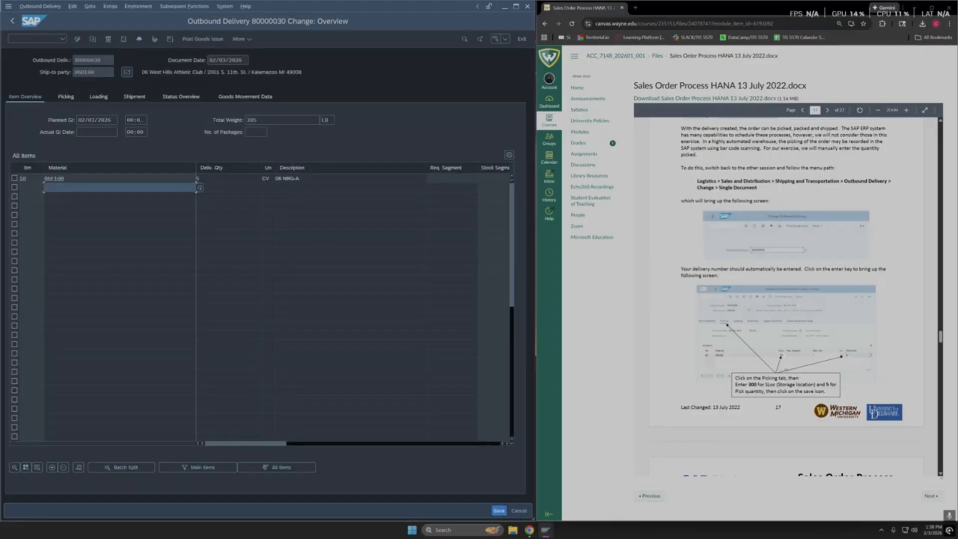
In the delivery's picking data, set the 06F100 item's storage location to 300 and its picked quantity to 5
{"action": "scroll", "coordinate": [760, 298], "scroll_direction": "down", "scroll_amount": 1}
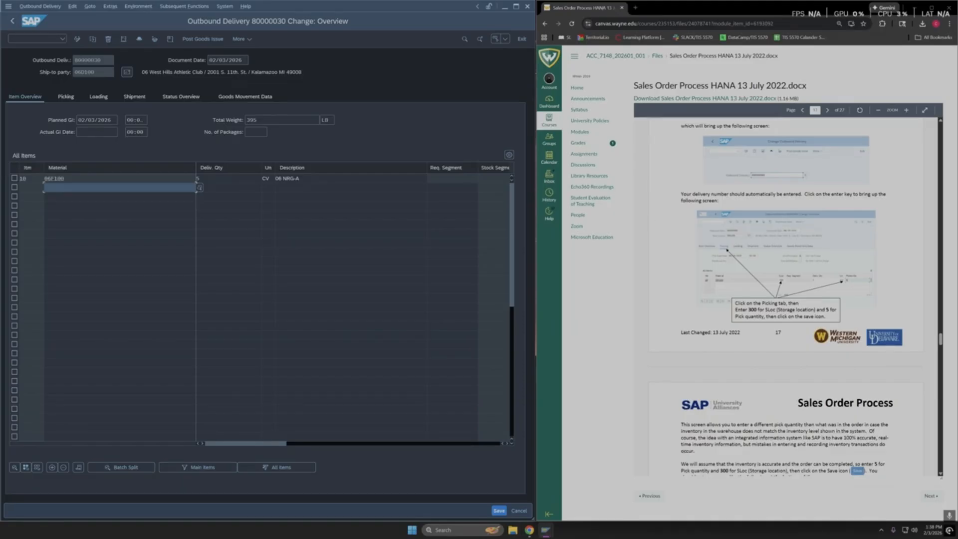
{"action": "scroll", "coordinate": [752, 285], "scroll_direction": "up", "scroll_amount": 2}
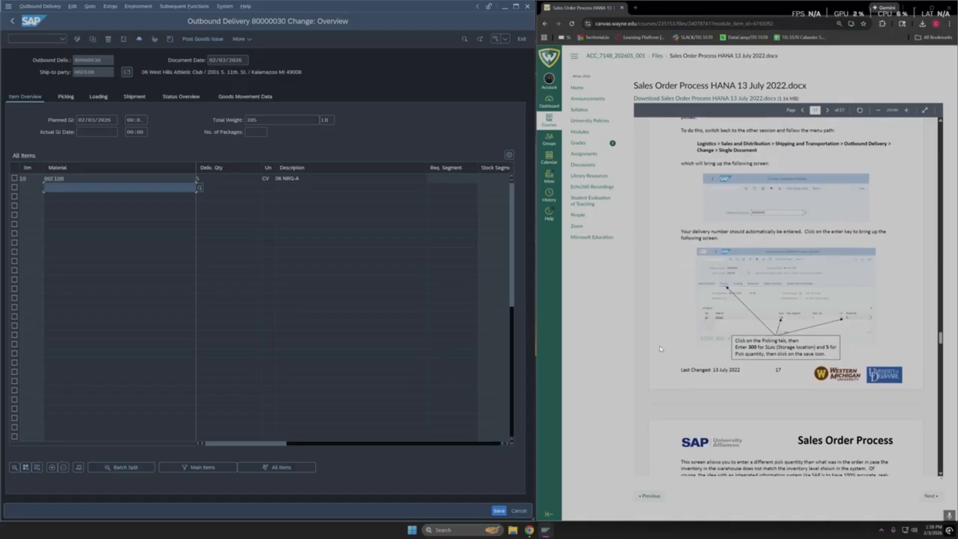
{"action": "left_click", "coordinate": [67, 101]}
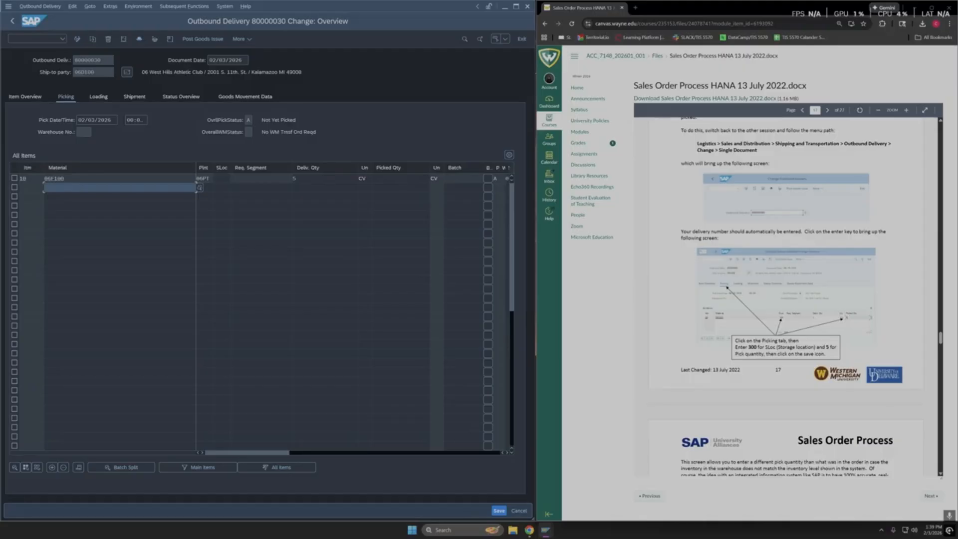
{"action": "key", "text": "Tab"}
{"action": "key", "text": "Up"}
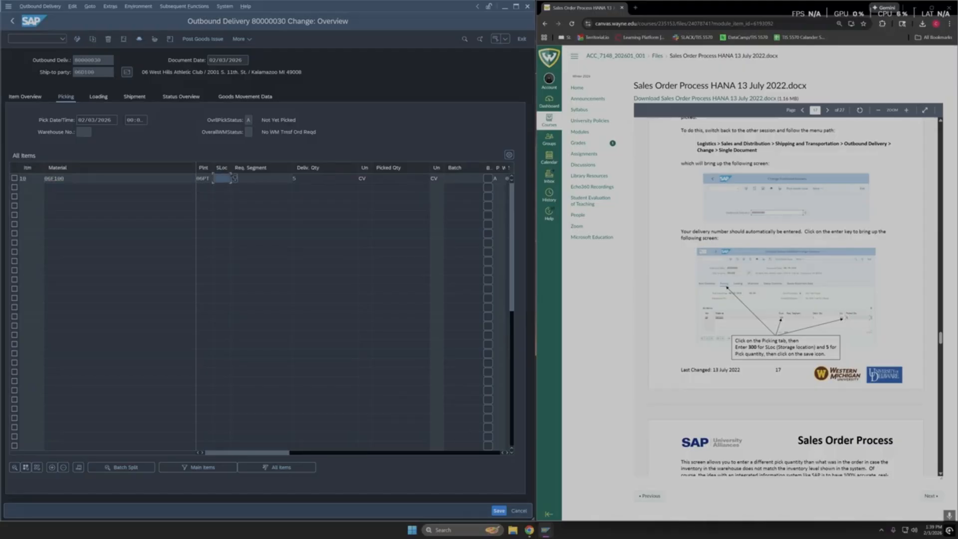
{"action": "type", "text": "300"}
{"action": "left_click", "coordinate": [388, 178]}
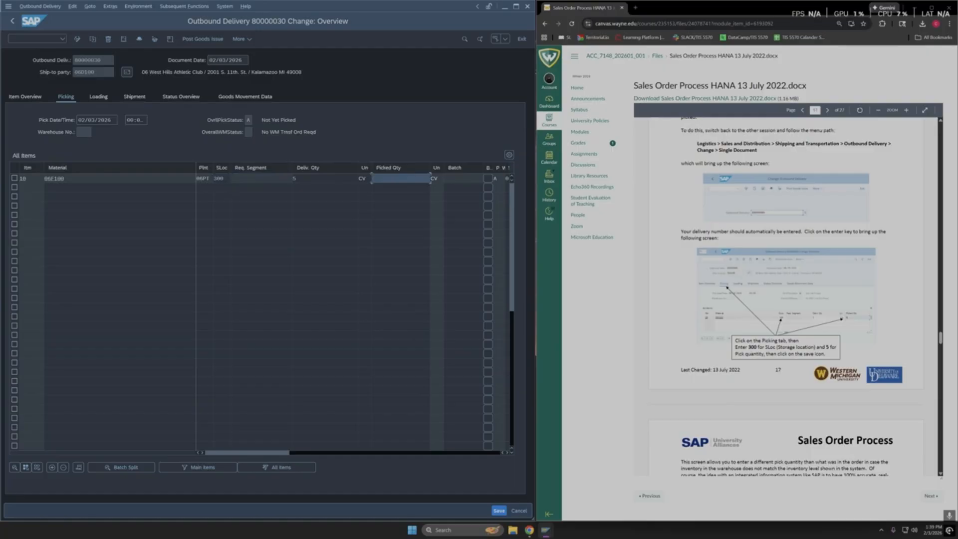
{"action": "type", "text": "5"}
{"action": "key", "text": "Return"}
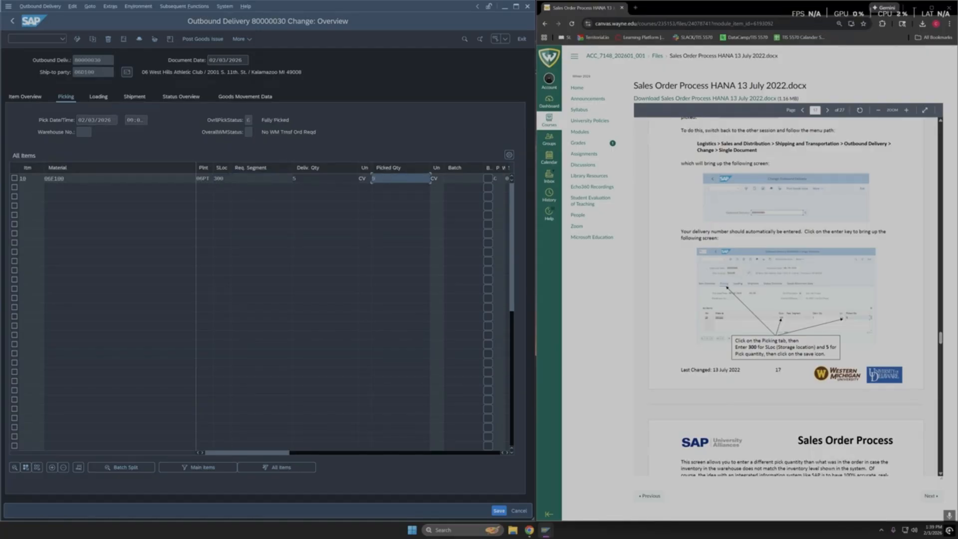
Check the guide's note on the pick quantity and save the outbound delivery
{"action": "scroll", "coordinate": [704, 317], "scroll_direction": "down", "scroll_amount": 3}
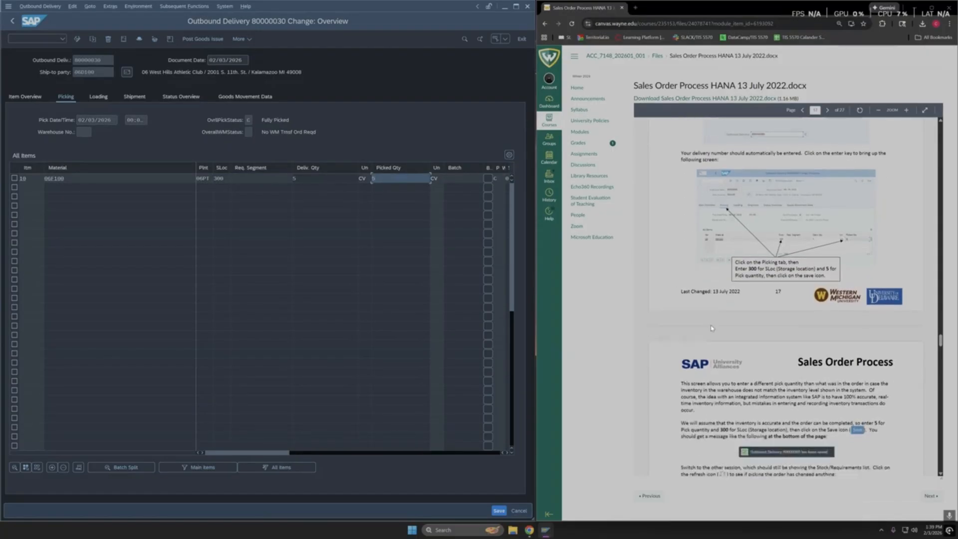
{"action": "scroll", "coordinate": [704, 301], "scroll_direction": "down", "scroll_amount": 1}
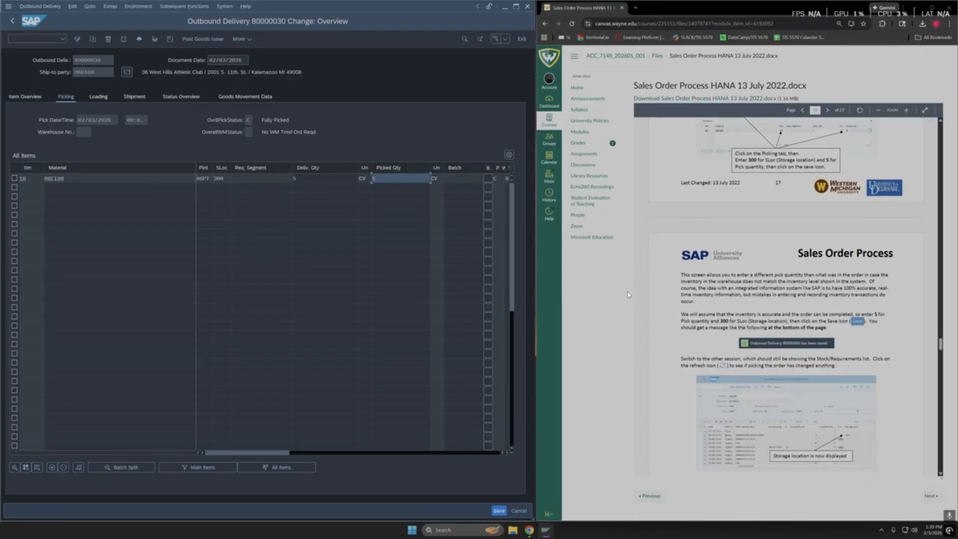
{"action": "left_click", "coordinate": [498, 510]}
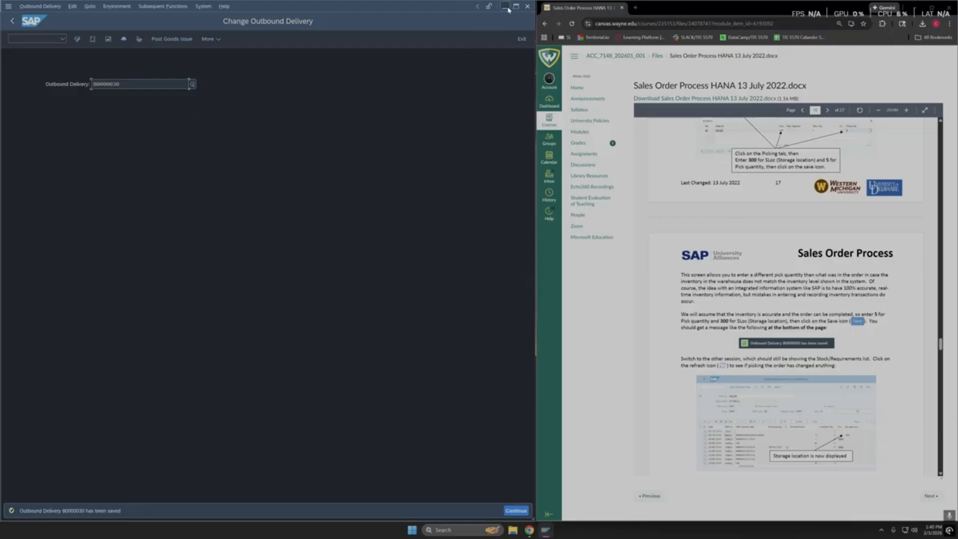
Check the guide's note after saving the delivery, switch to the Stock/Requirements List session and refresh the list
{"action": "scroll", "coordinate": [687, 283], "scroll_direction": "down", "scroll_amount": 2}
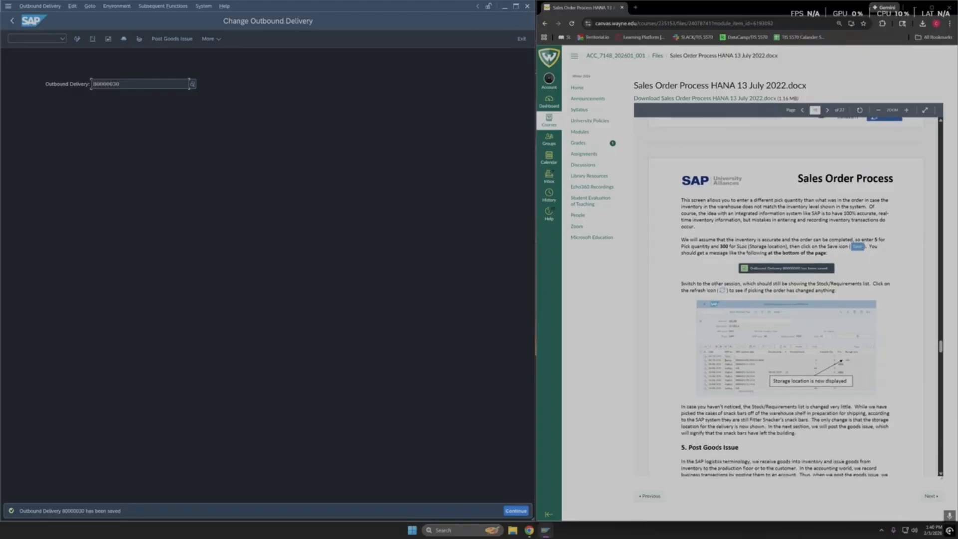
{"action": "double_click", "coordinate": [687, 283]}
{"action": "left_click_drag", "start_coordinate": [688, 283], "coordinate": [740, 283]}
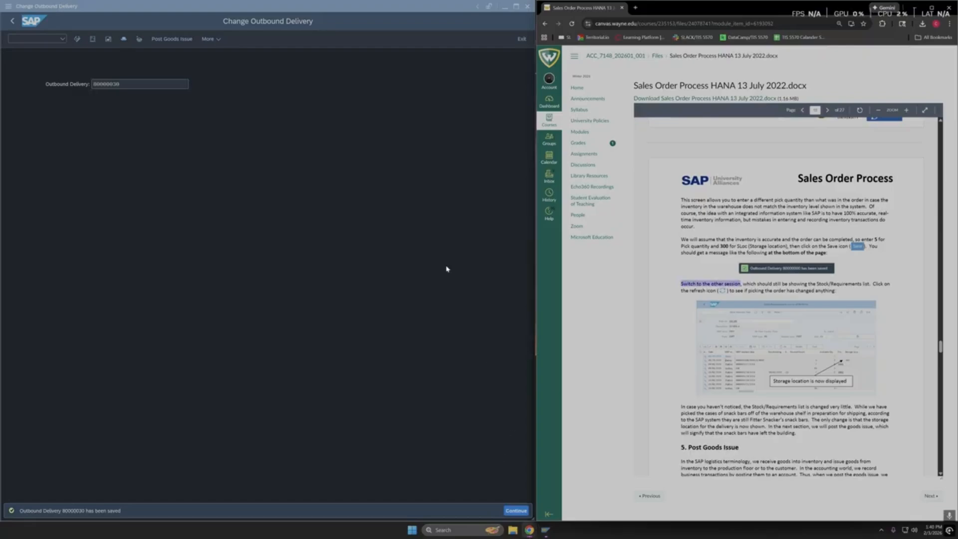
{"action": "left_click", "coordinate": [504, 6]}
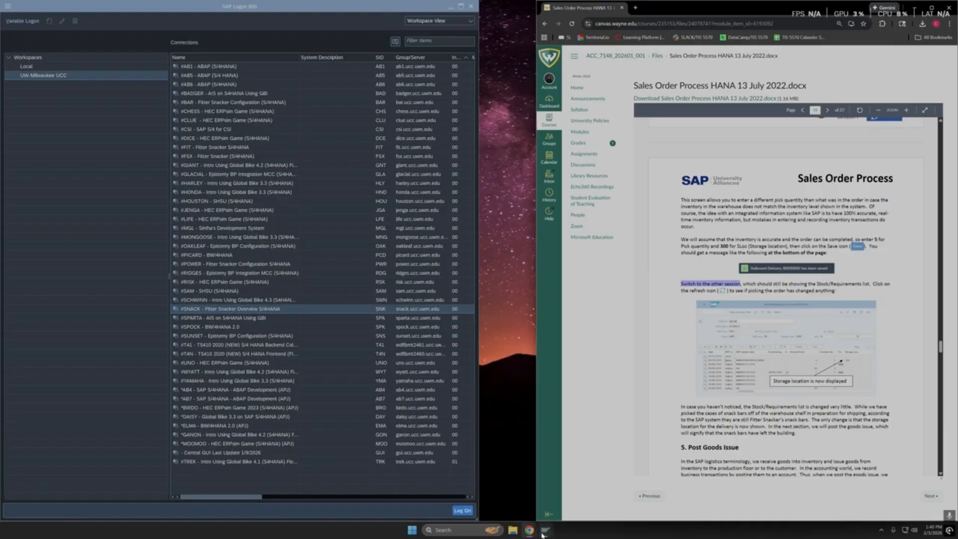
{"action": "mouse_move", "coordinate": [545, 530]}
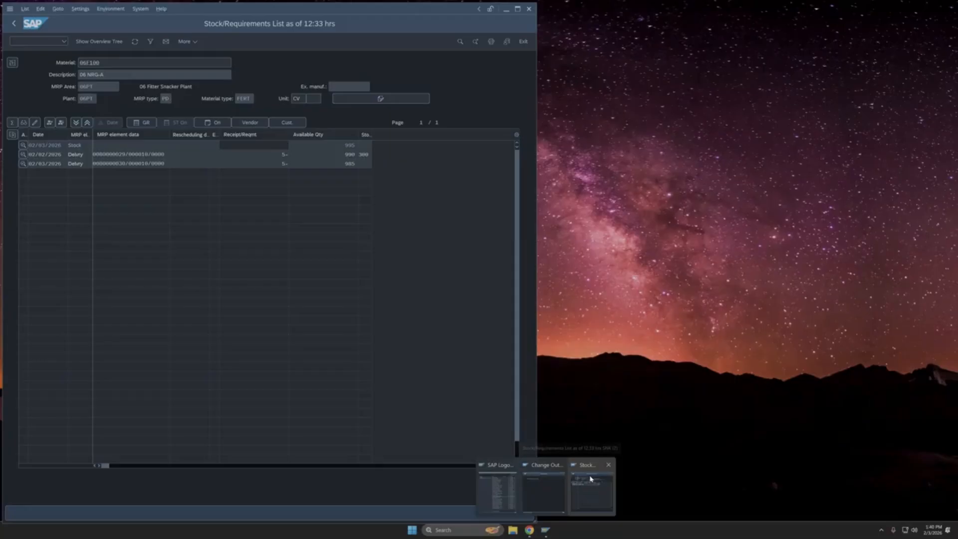
{"action": "left_click", "coordinate": [589, 480]}
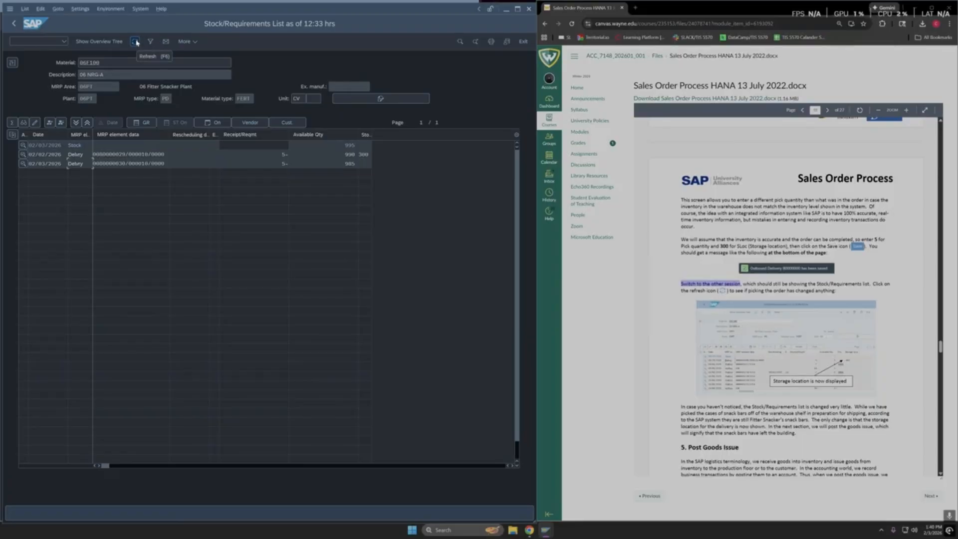
{"action": "left_click", "coordinate": [135, 42]}
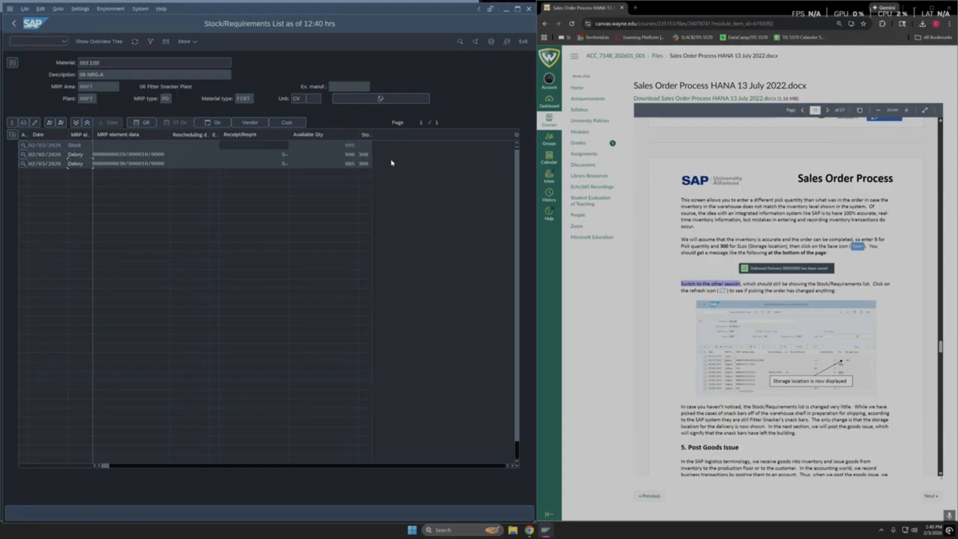
Read the guide's Post Goods Issue section, including the menu path and the screen for posting the goods issue
{"action": "scroll", "coordinate": [680, 310], "scroll_direction": "down", "scroll_amount": 1}
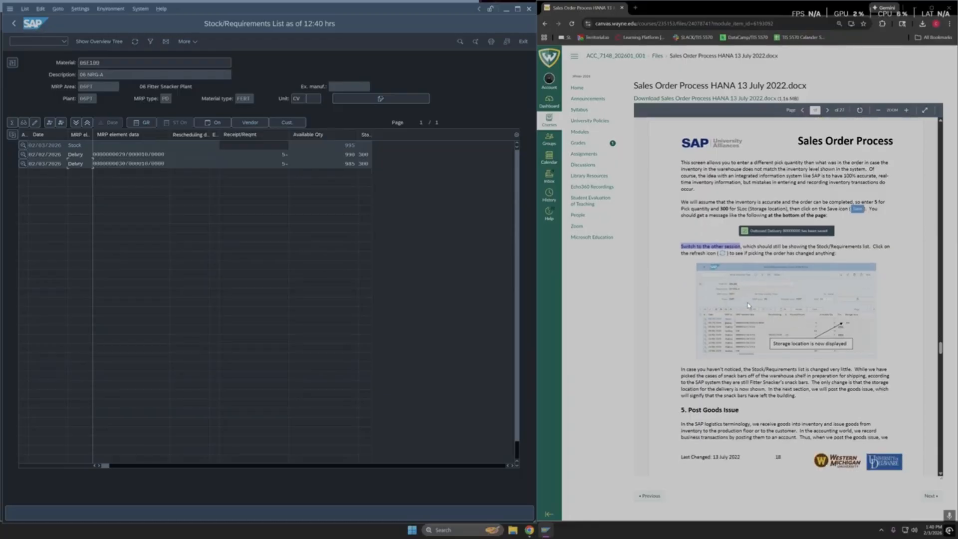
{"action": "scroll", "coordinate": [743, 319], "scroll_direction": "down", "scroll_amount": 2}
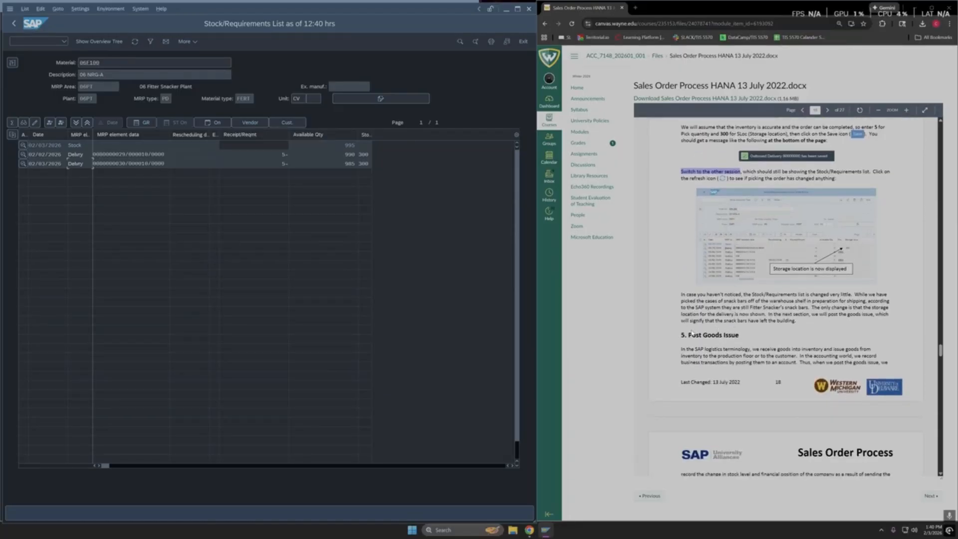
{"action": "scroll", "coordinate": [676, 328], "scroll_direction": "down", "scroll_amount": 2}
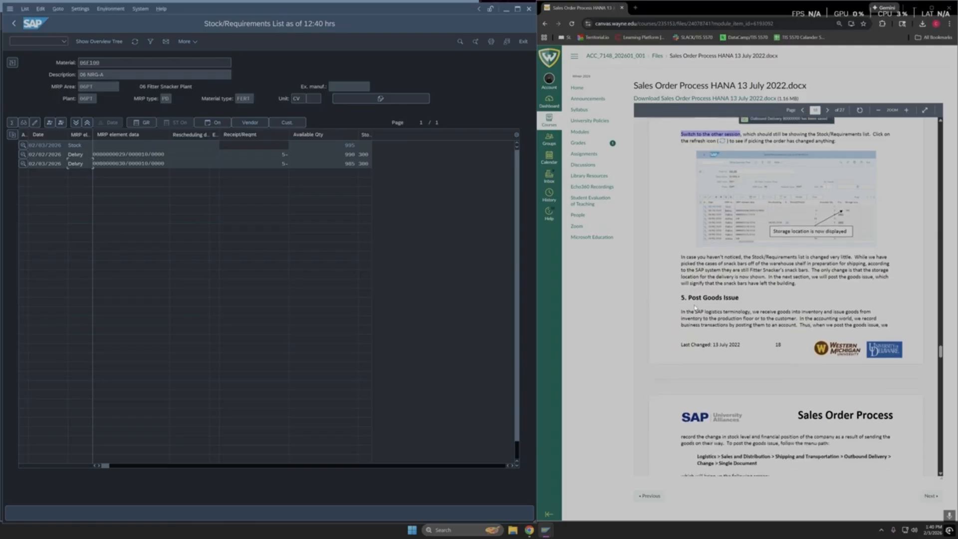
{"action": "scroll", "coordinate": [790, 296], "scroll_direction": "down", "scroll_amount": 1}
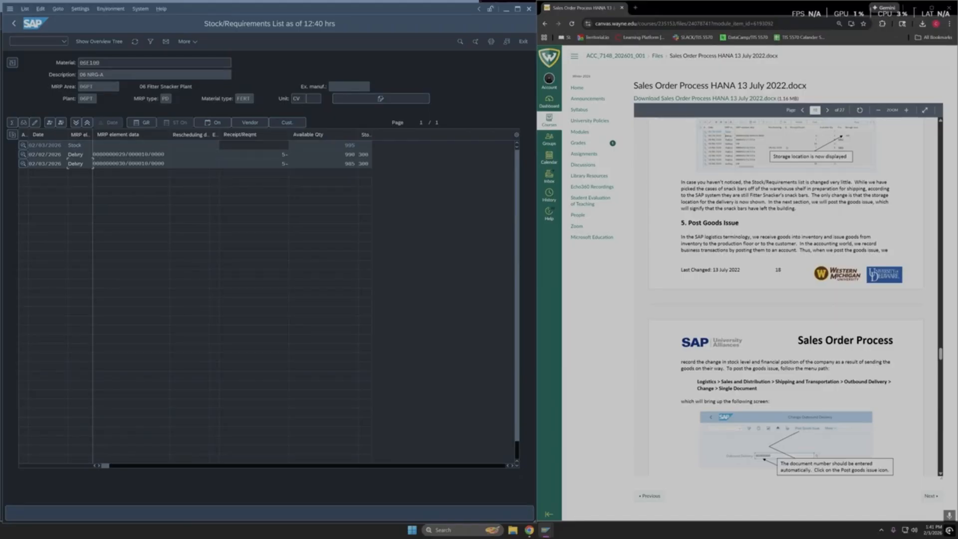
{"action": "scroll", "coordinate": [788, 296], "scroll_direction": "down", "scroll_amount": 3}
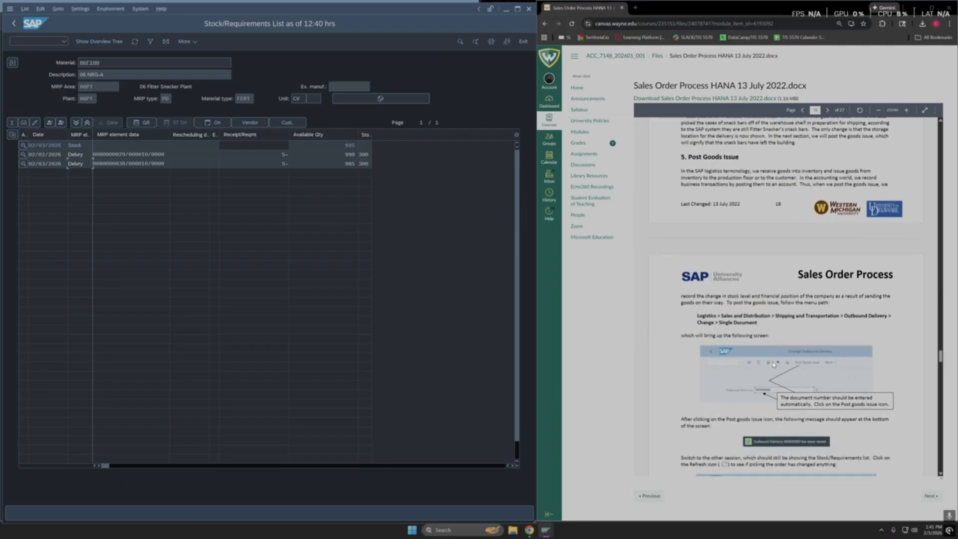
{"action": "left_click", "coordinate": [782, 315]}
{"action": "scroll", "coordinate": [782, 315], "scroll_direction": "down", "scroll_amount": 2}
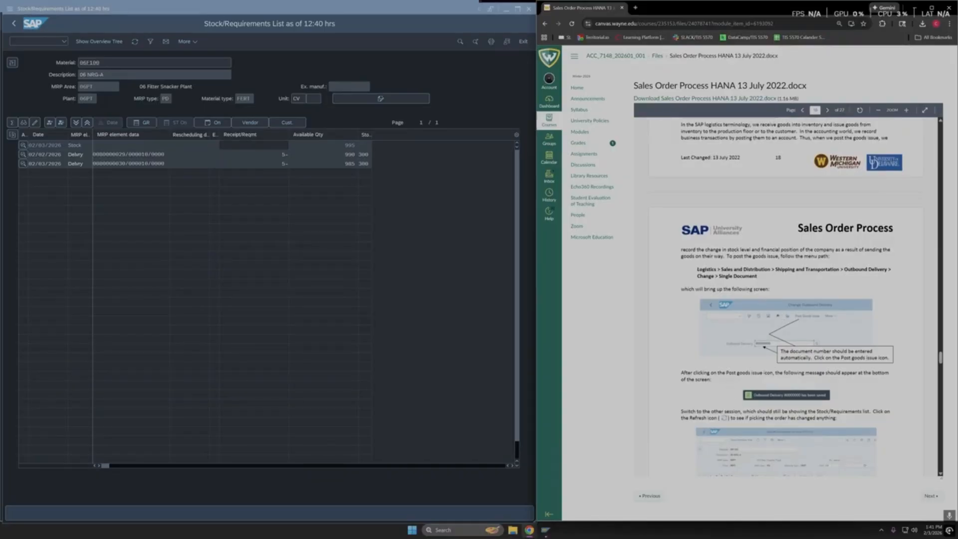
{"action": "scroll", "coordinate": [826, 407], "scroll_direction": "up", "scroll_amount": 2}
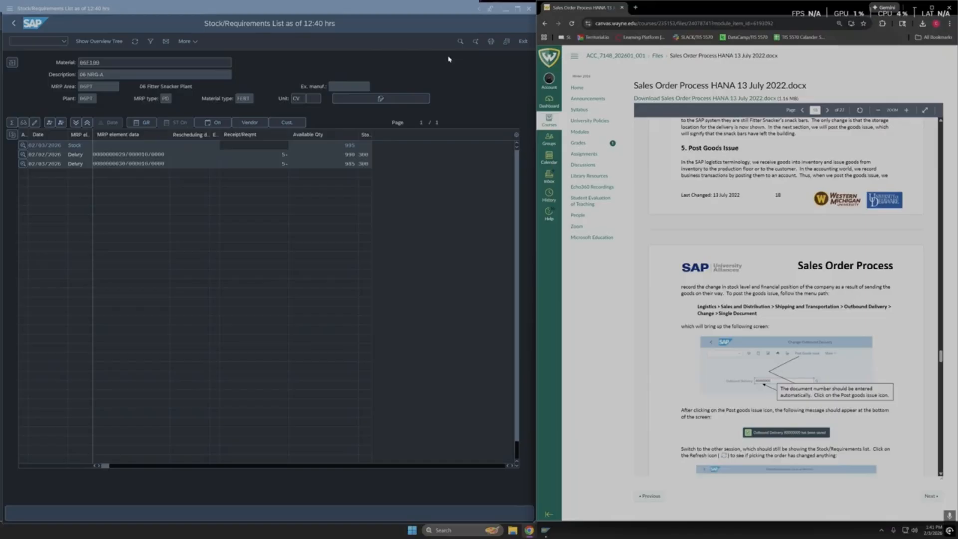
Return to the Change Outbound Delivery session and post the goods issue for the prefilled delivery
{"action": "left_click", "coordinate": [505, 8]}
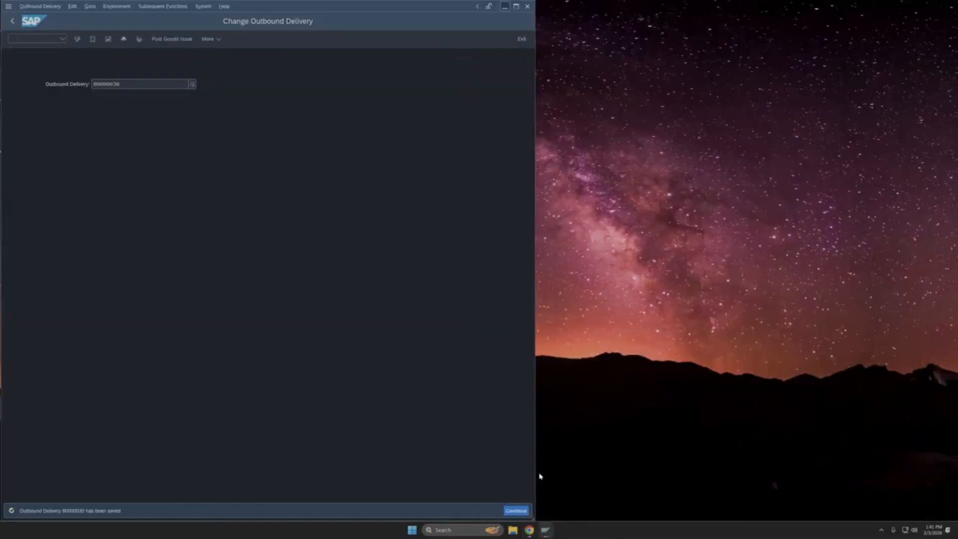
{"action": "left_click", "coordinate": [543, 486]}
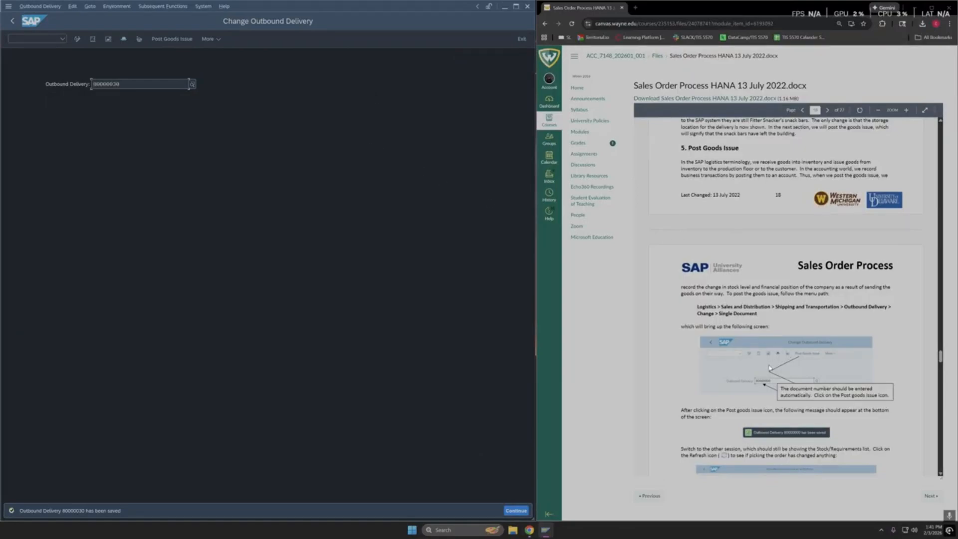
{"action": "scroll", "coordinate": [790, 294], "scroll_direction": "down", "scroll_amount": 1}
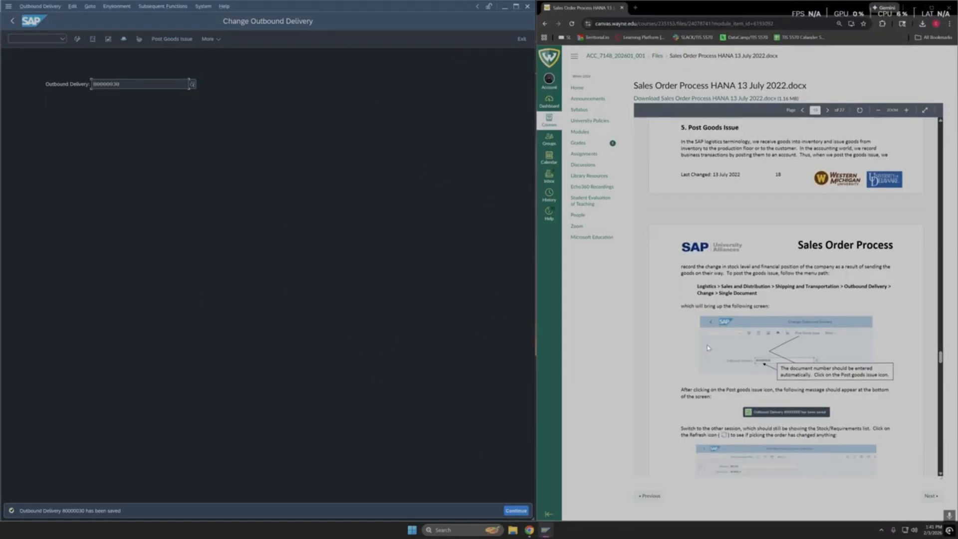
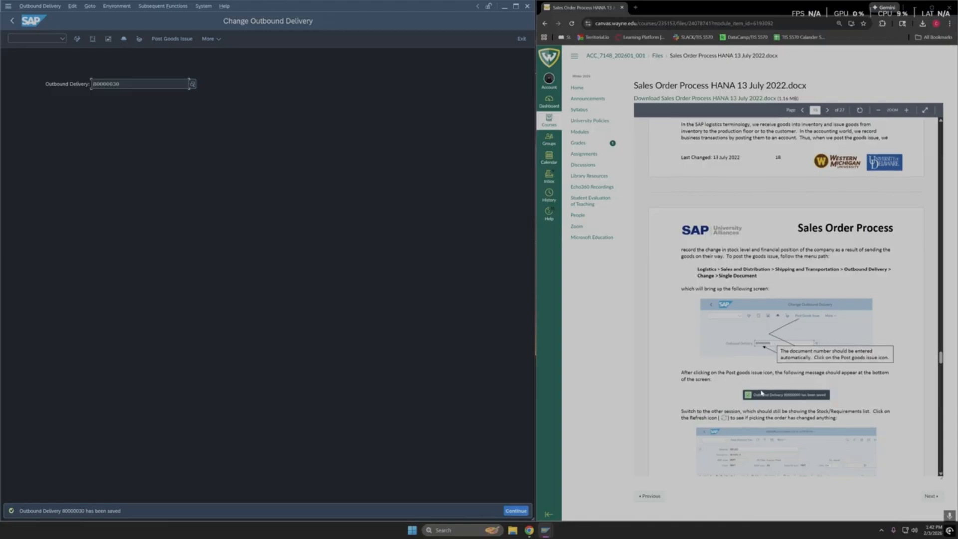
Bring up the Stock/Requirements List session again and refresh it to check the effect of the posted goods issue
{"action": "scroll", "coordinate": [790, 380], "scroll_direction": "down", "scroll_amount": 1}
{"action": "scroll", "coordinate": [823, 370], "scroll_direction": "down", "scroll_amount": 1}
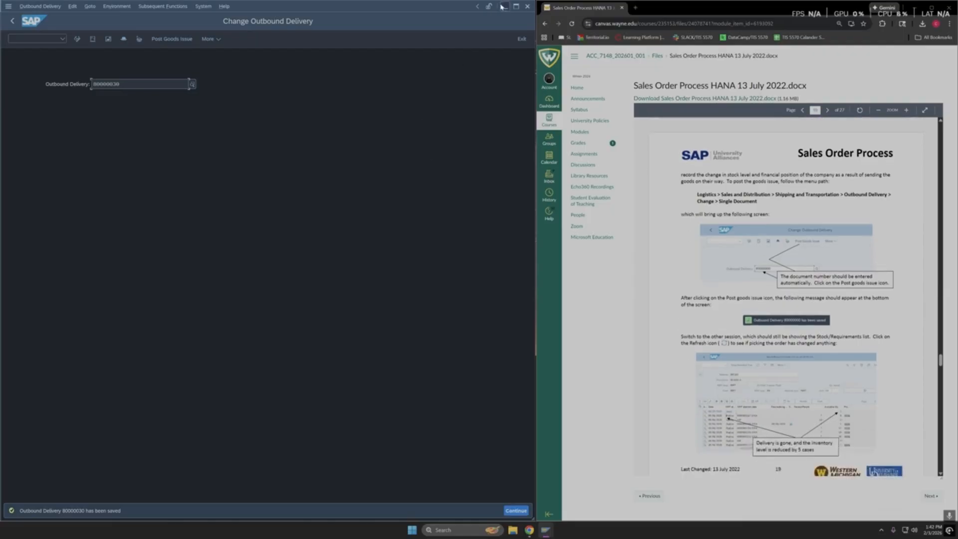
{"action": "left_click", "coordinate": [502, 6]}
{"action": "mouse_move", "coordinate": [543, 532]}
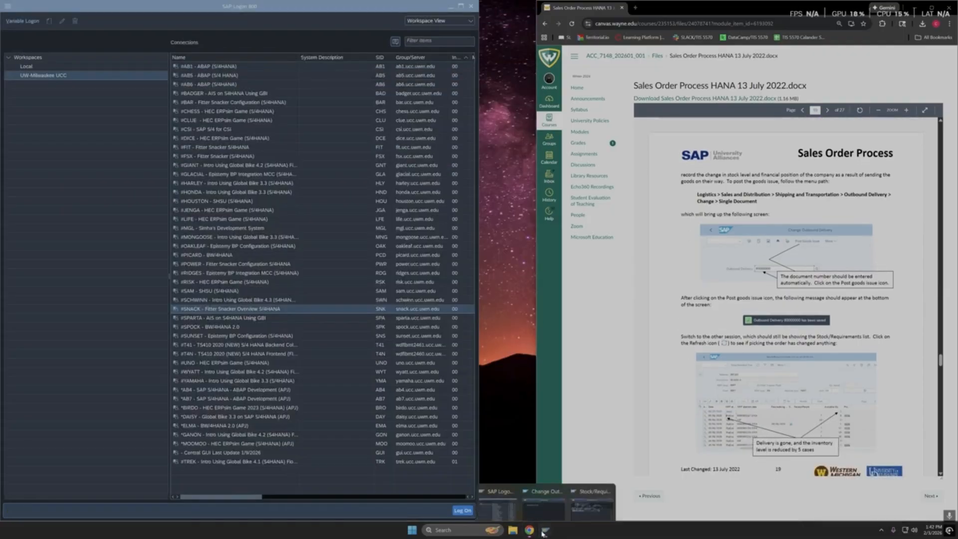
{"action": "left_click", "coordinate": [579, 493]}
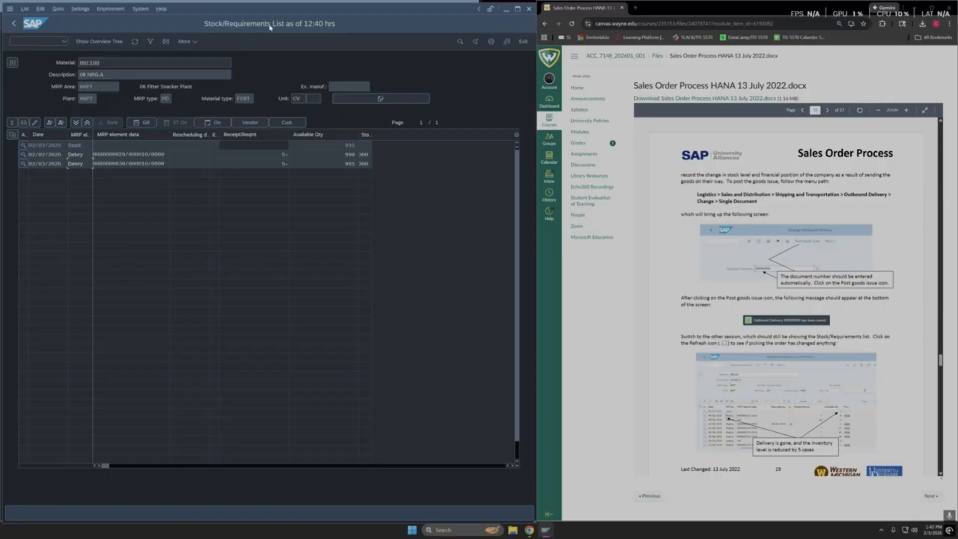
{"action": "left_click", "coordinate": [135, 41]}
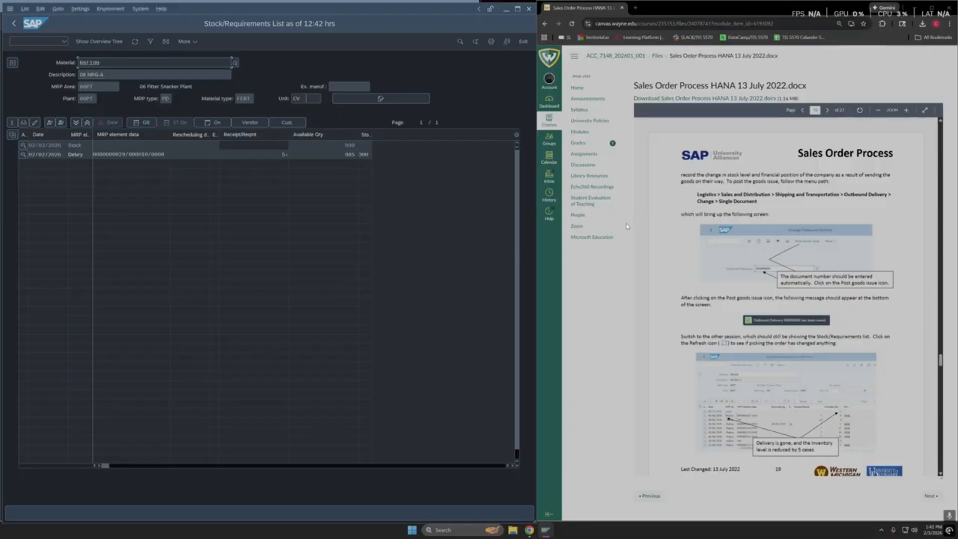
Read the guide's page following the goods issue and switch back to the Change Outbound Delivery session
{"action": "scroll", "coordinate": [757, 331], "scroll_direction": "down", "scroll_amount": 1}
{"action": "scroll", "coordinate": [758, 331], "scroll_direction": "down", "scroll_amount": 3}
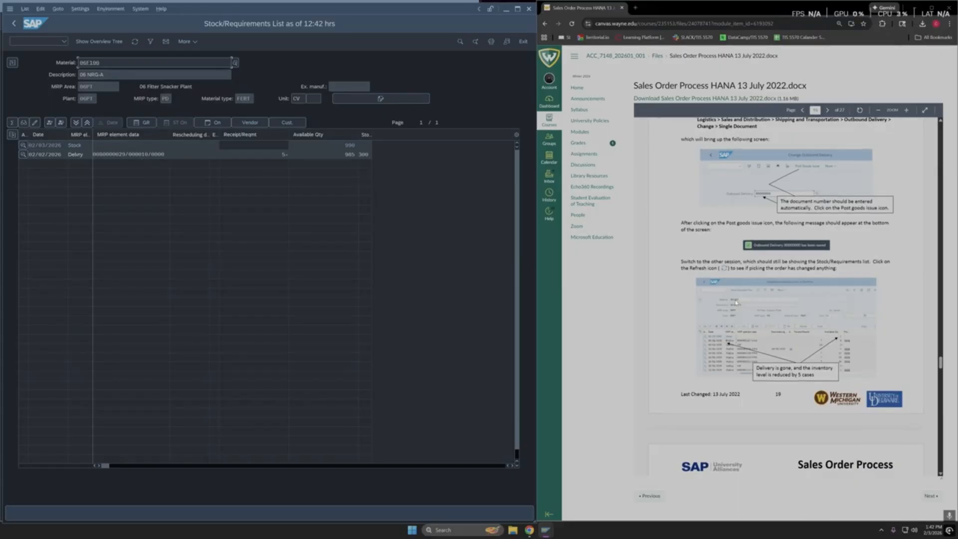
{"action": "scroll", "coordinate": [787, 297], "scroll_direction": "down", "scroll_amount": 5}
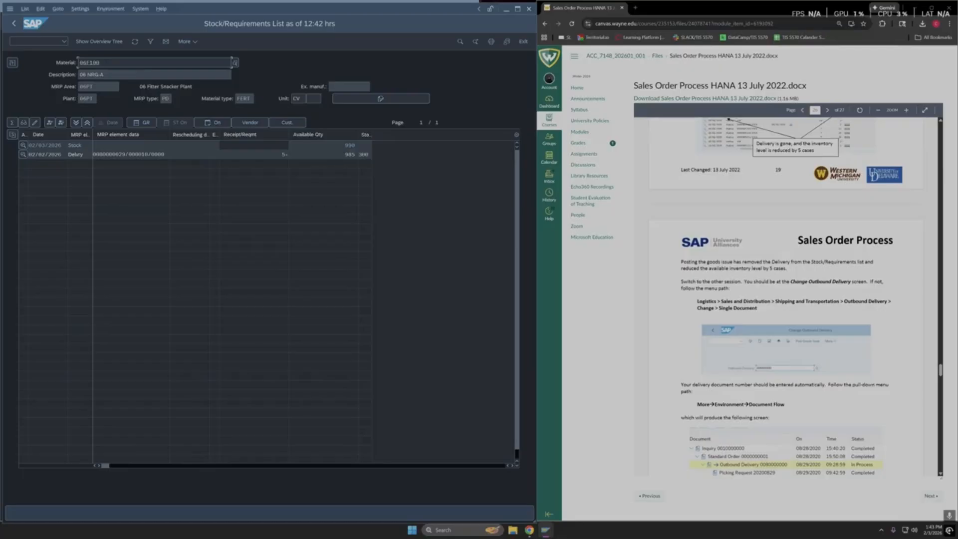
{"action": "left_click", "coordinate": [505, 9]}
{"action": "mouse_move", "coordinate": [545, 530]}
{"action": "left_click", "coordinate": [539, 493]}
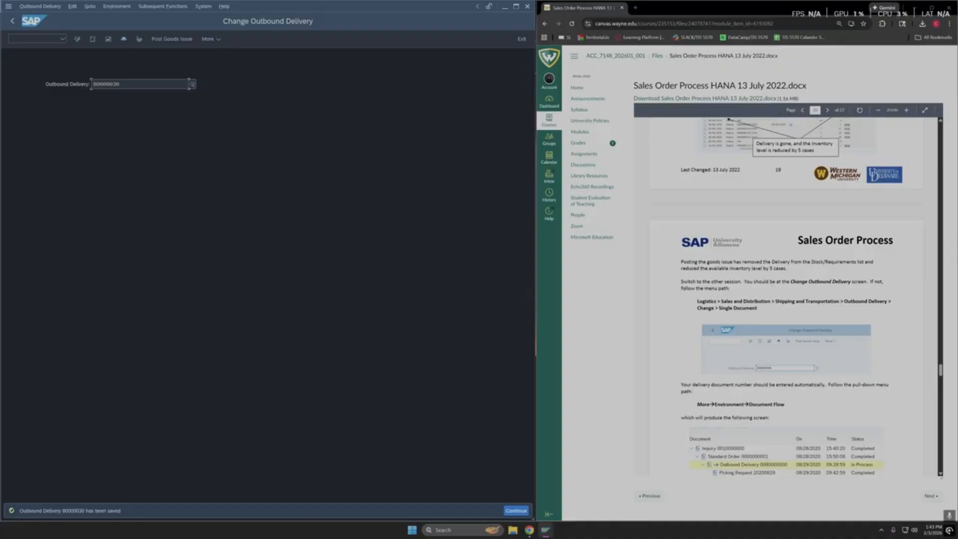
Check the guide's document flow instructions, open the prefilled outbound delivery and display its document flow
{"action": "left_click_drag", "start_coordinate": [697, 302], "coordinate": [758, 309]}
{"action": "left_click", "coordinate": [758, 310]}
{"action": "scroll", "coordinate": [742, 307], "scroll_direction": "down", "scroll_amount": 2}
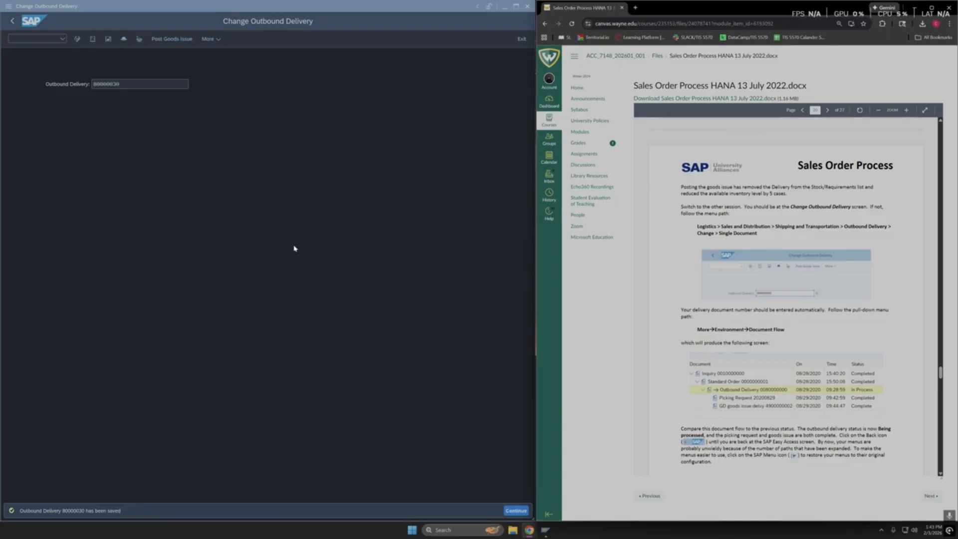
{"action": "key", "text": "Return"}
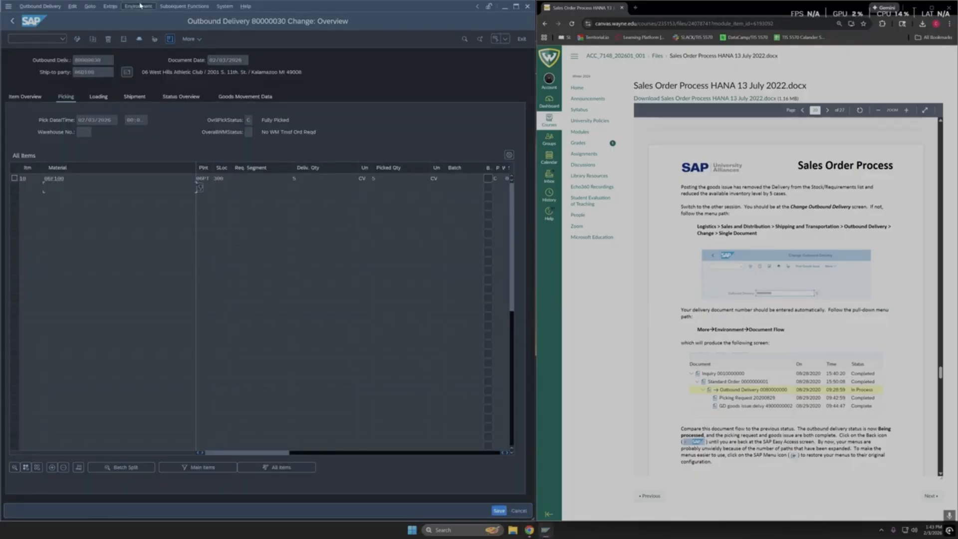
{"action": "left_click", "coordinate": [137, 6]}
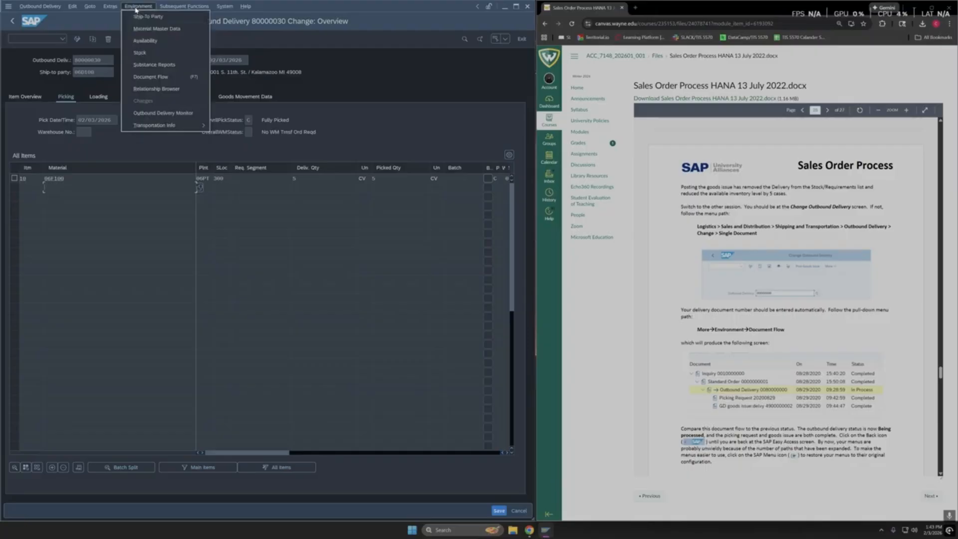
{"action": "left_click", "coordinate": [162, 78]}
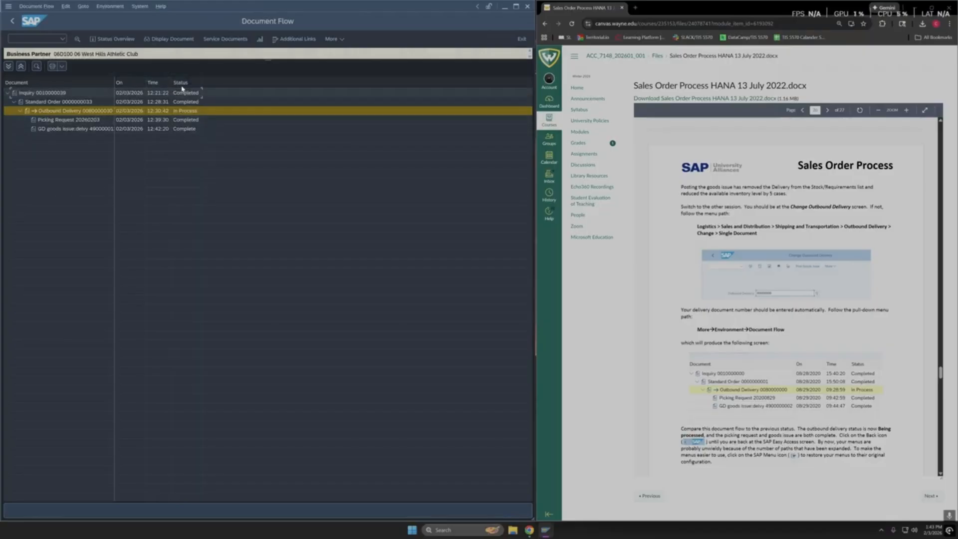
Following the guide, go back from the document flow to SAP Easy Access and restore the SAP menu to its original configuration
{"action": "scroll", "coordinate": [856, 341], "scroll_direction": "down", "scroll_amount": 1}
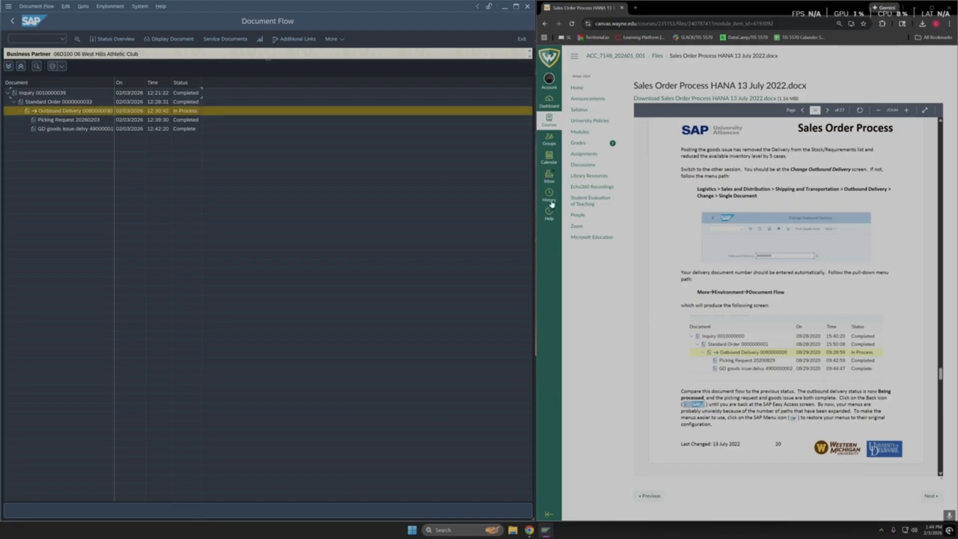
{"action": "scroll", "coordinate": [788, 294], "scroll_direction": "down", "scroll_amount": 3}
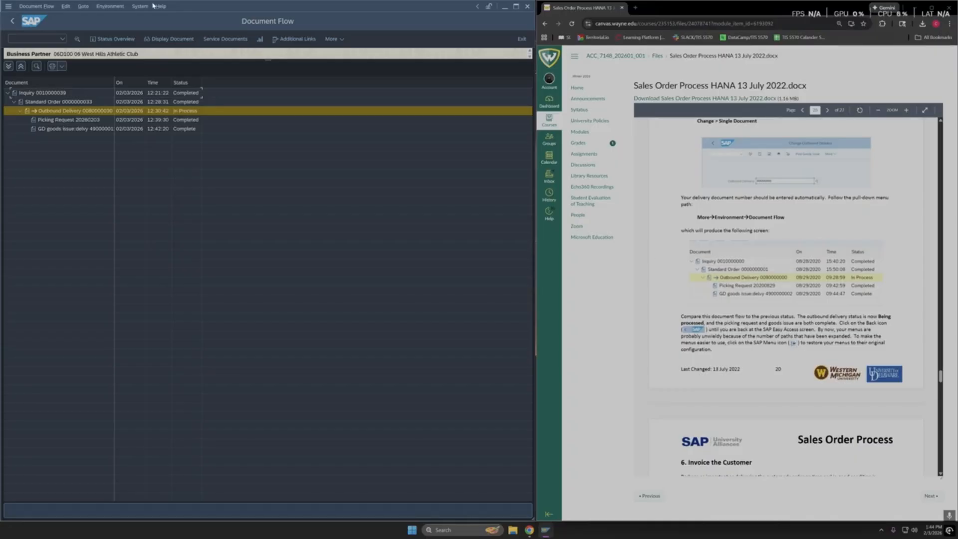
{"action": "left_click", "coordinate": [14, 21]}
{"action": "left_click", "coordinate": [14, 21]}
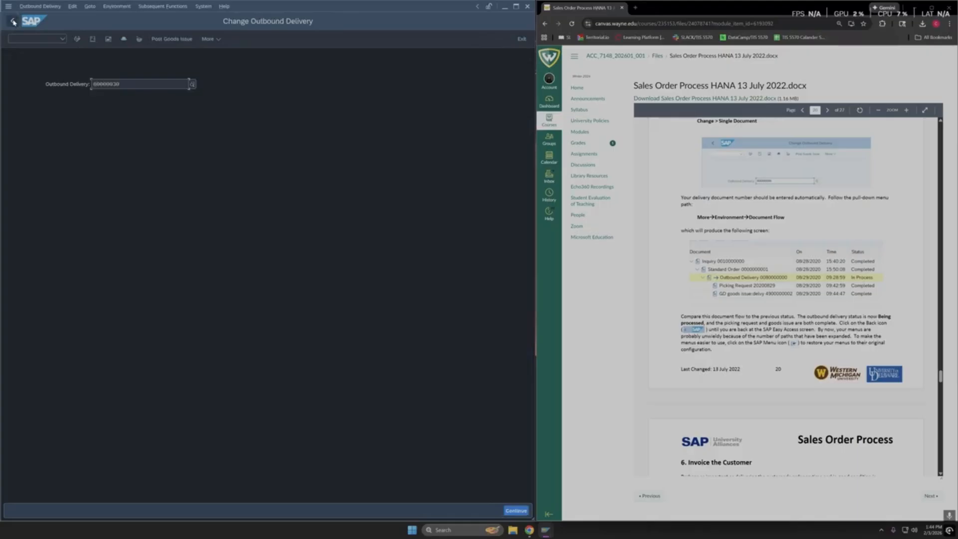
{"action": "left_click", "coordinate": [14, 21]}
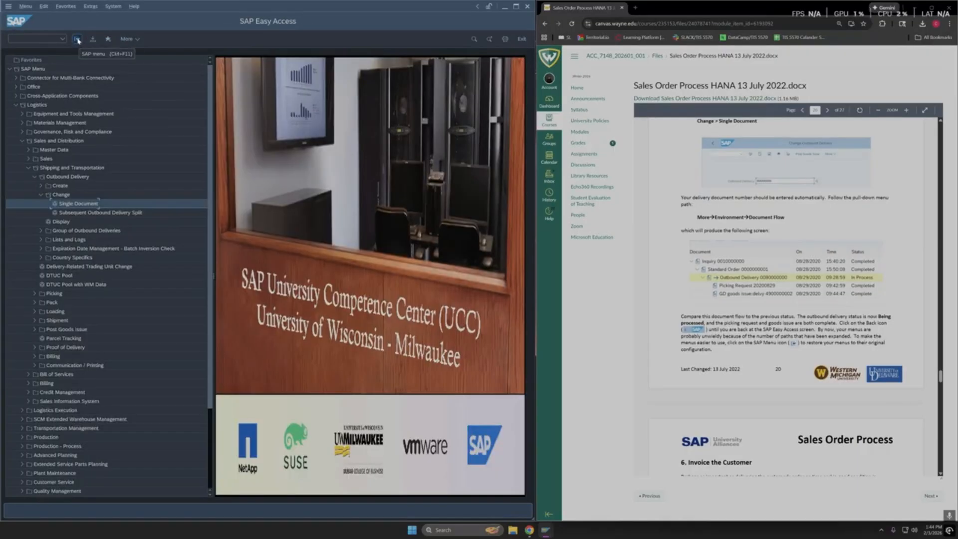
{"action": "left_click", "coordinate": [77, 39]}
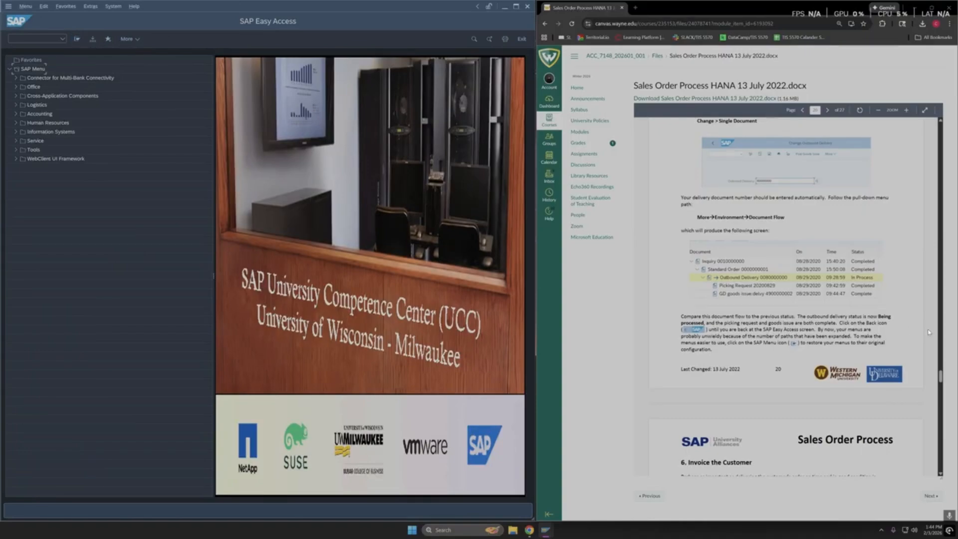
Read the guide's Invoice the Customer section for the Process Billing Due List path and the required billing selections
{"action": "scroll", "coordinate": [785, 297], "scroll_direction": "down", "scroll_amount": 5}
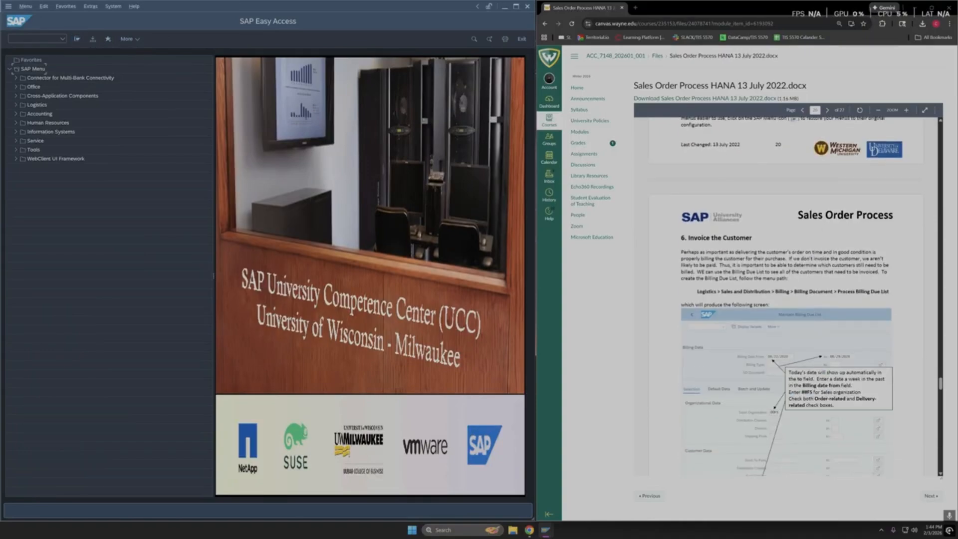
{"action": "left_click_drag", "start_coordinate": [680, 237], "coordinate": [734, 239]}
{"action": "left_click", "coordinate": [738, 241]}
{"action": "scroll", "coordinate": [785, 296], "scroll_direction": "down", "scroll_amount": 1}
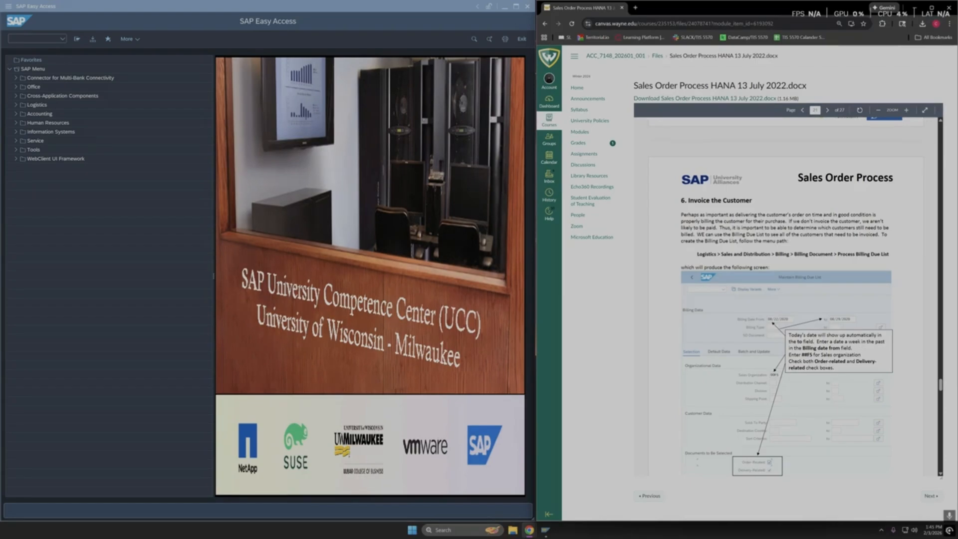
Open the Process Billing Due List transaction for billing documents within Logistics, Sales and Distribution
{"action": "left_click", "coordinate": [16, 105]}
{"action": "left_click", "coordinate": [22, 141]}
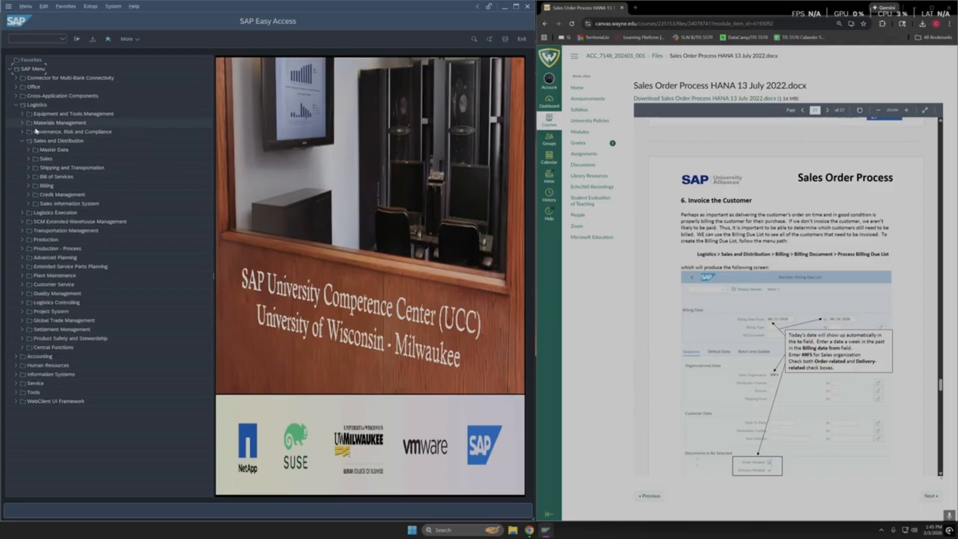
{"action": "left_click", "coordinate": [30, 186]}
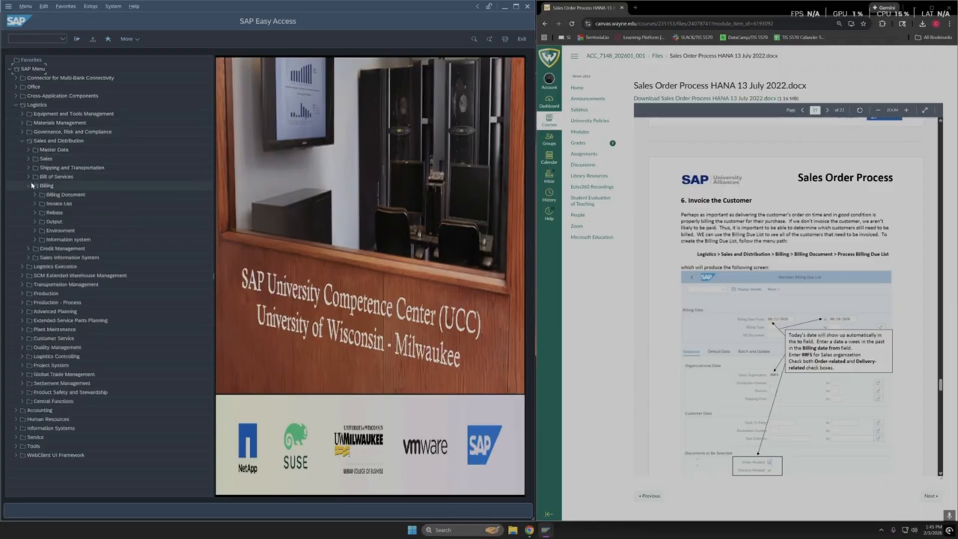
{"action": "left_click", "coordinate": [35, 195]}
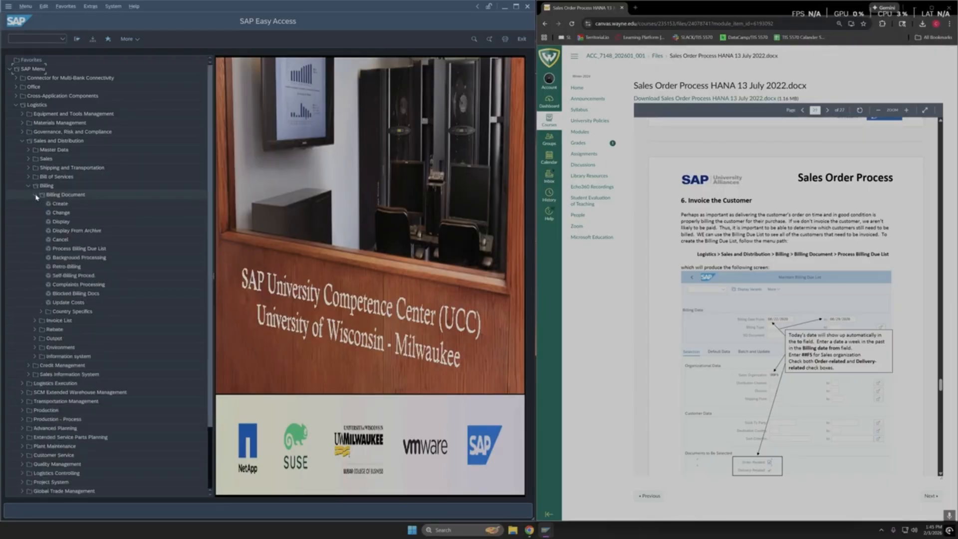
{"action": "left_click", "coordinate": [70, 250]}
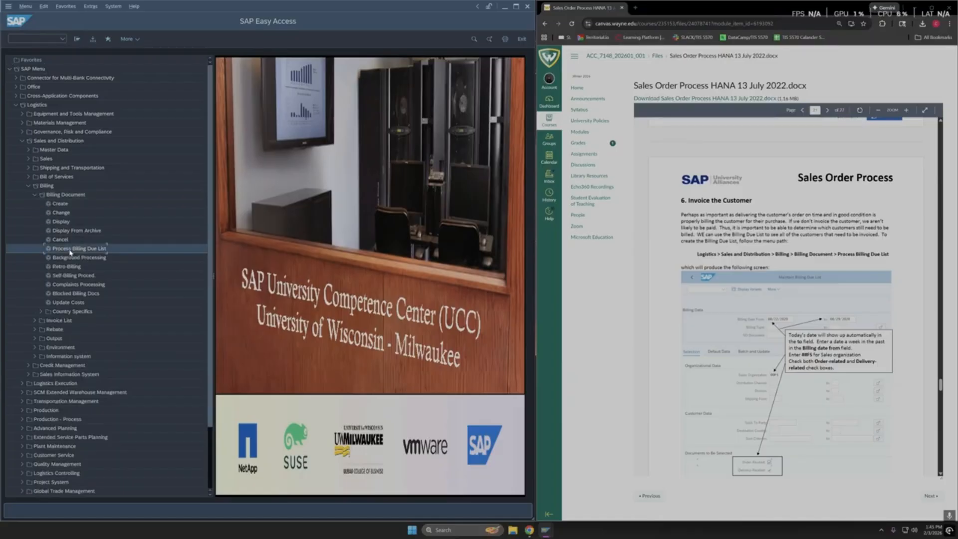
{"action": "double_click", "coordinate": [69, 249]}
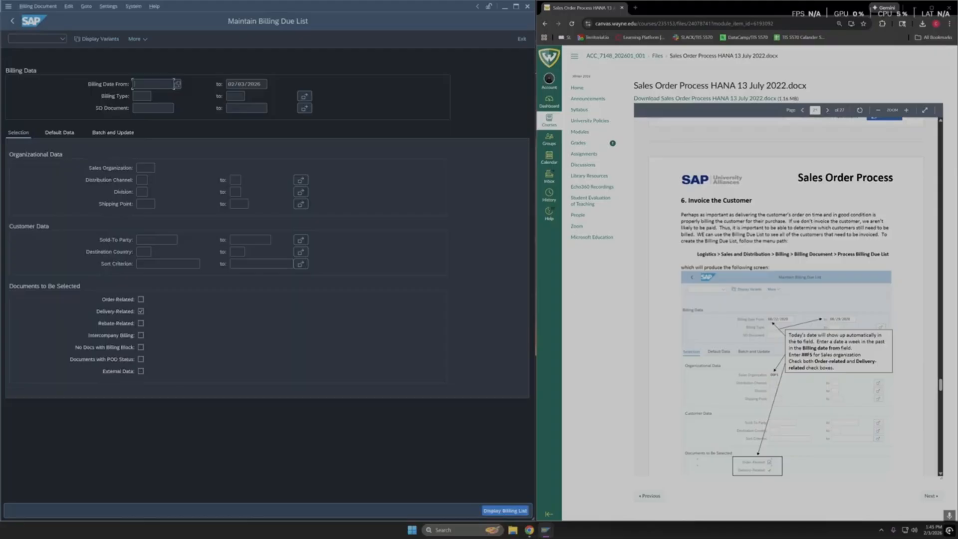
Check the guide's date instructions and set the billing due list's starting billing date to 02/02/2026
{"action": "scroll", "coordinate": [883, 302], "scroll_direction": "down", "scroll_amount": 1}
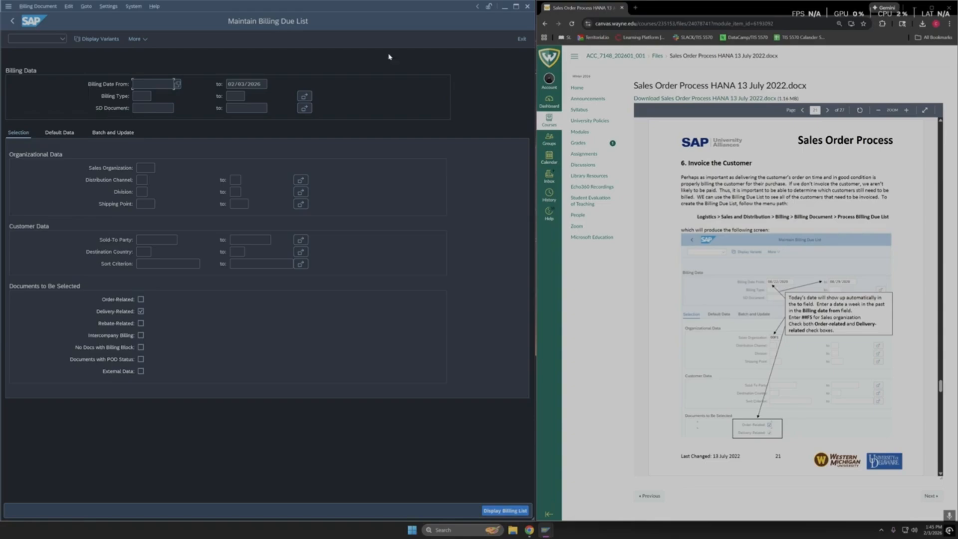
{"action": "left_click_drag", "start_coordinate": [218, 84], "coordinate": [225, 84]}
{"action": "left_click", "coordinate": [174, 84]}
{"action": "left_click", "coordinate": [178, 86]}
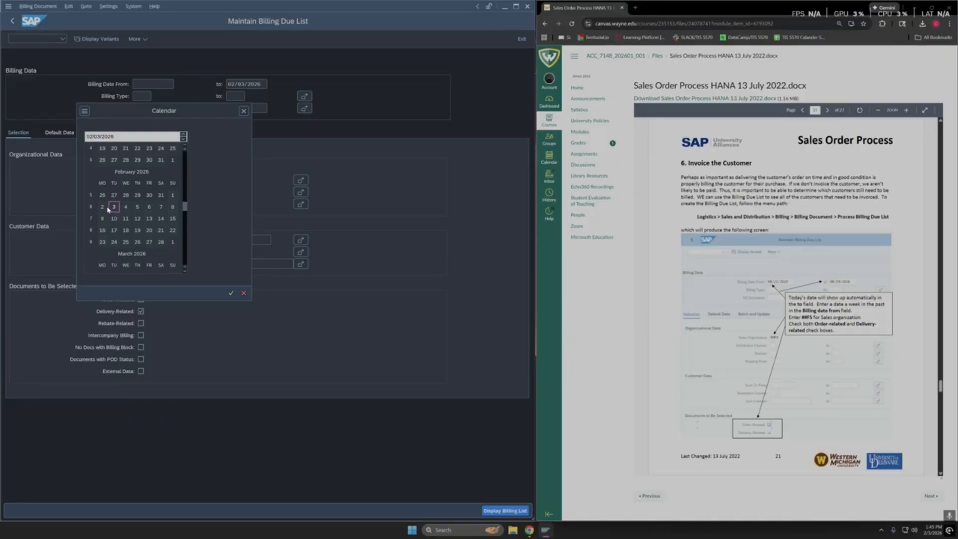
{"action": "double_click", "coordinate": [114, 211]}
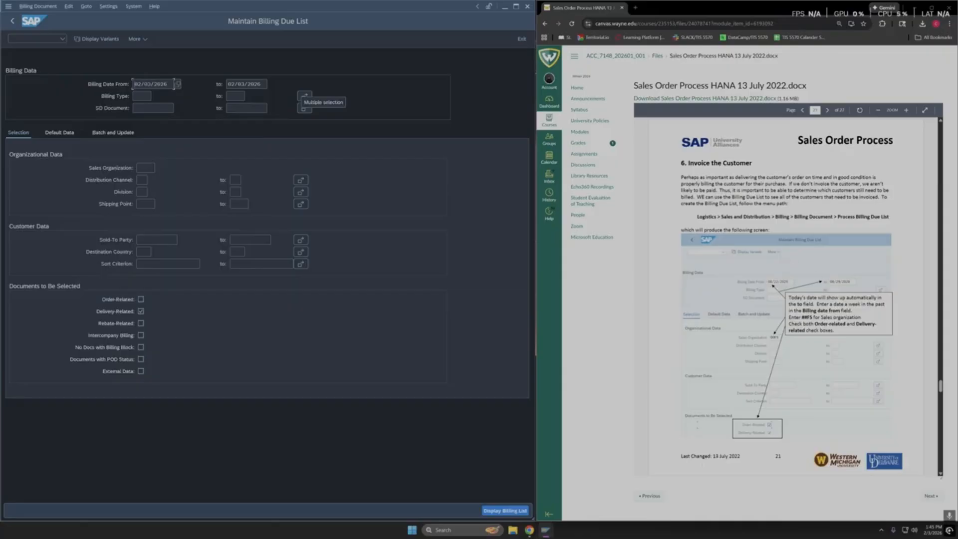
{"action": "left_click", "coordinate": [177, 83]}
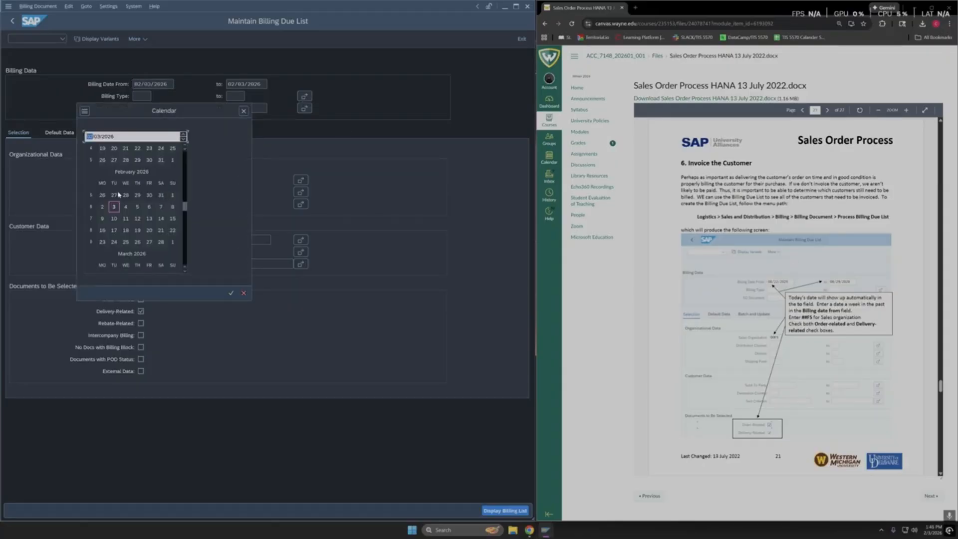
{"action": "double_click", "coordinate": [102, 207]}
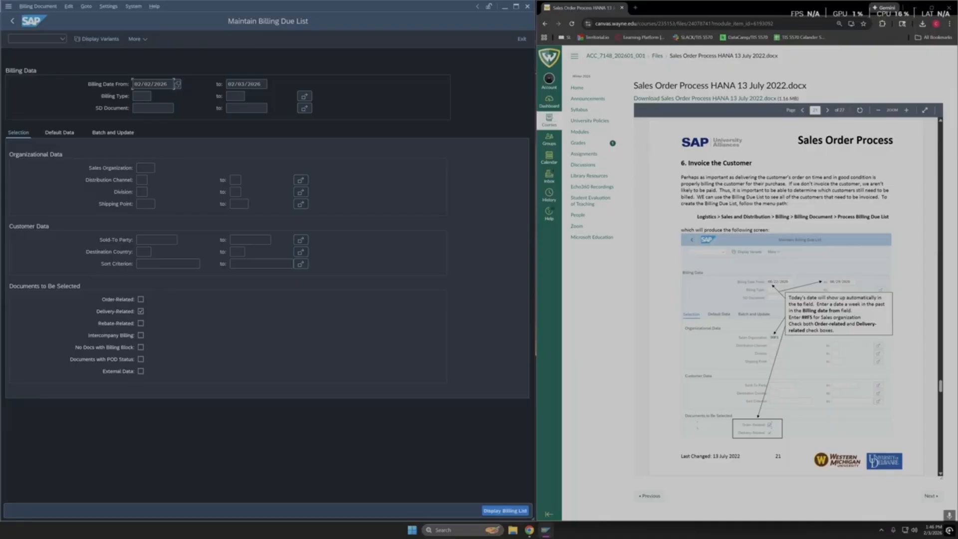
Set the sales organization to 06FS and include order-related documents in the billing selection
{"action": "left_click_drag", "start_coordinate": [801, 317], "coordinate": [806, 317]}
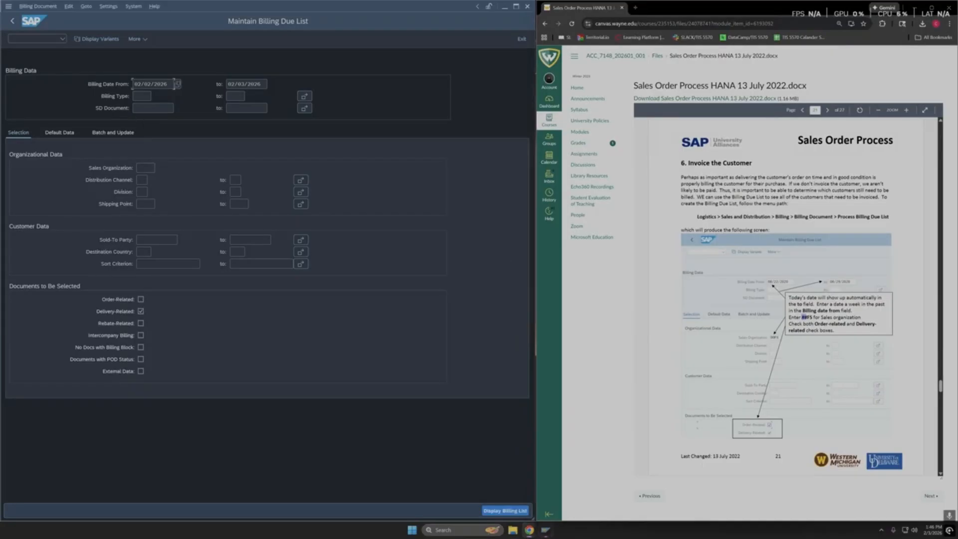
{"action": "left_click", "coordinate": [146, 171]}
{"action": "type", "text": "06FSA"}
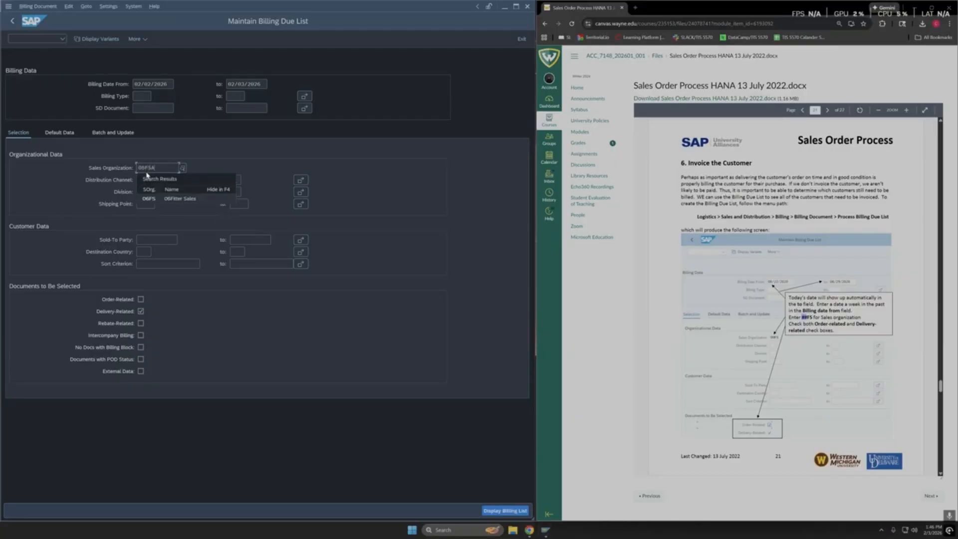
{"action": "key", "text": "Return"}
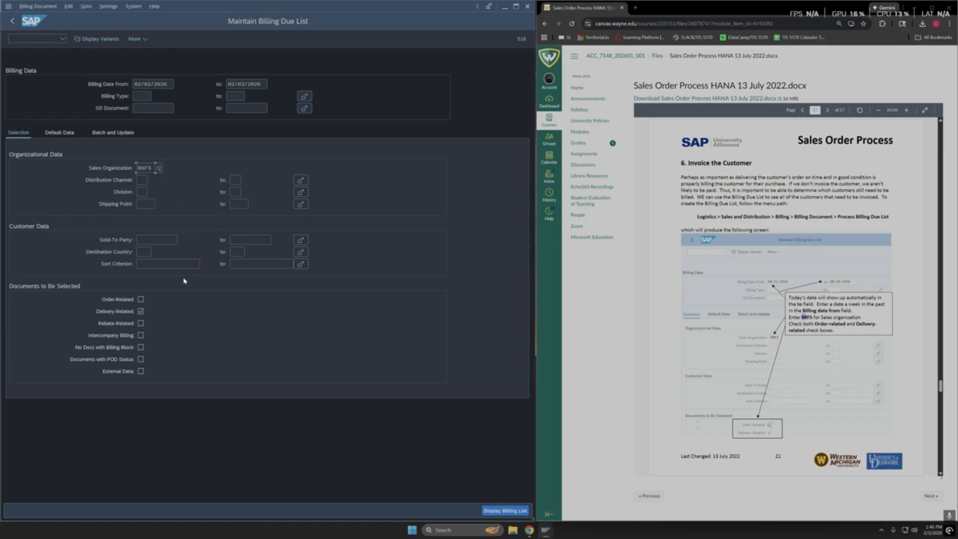
{"action": "left_click", "coordinate": [140, 300]}
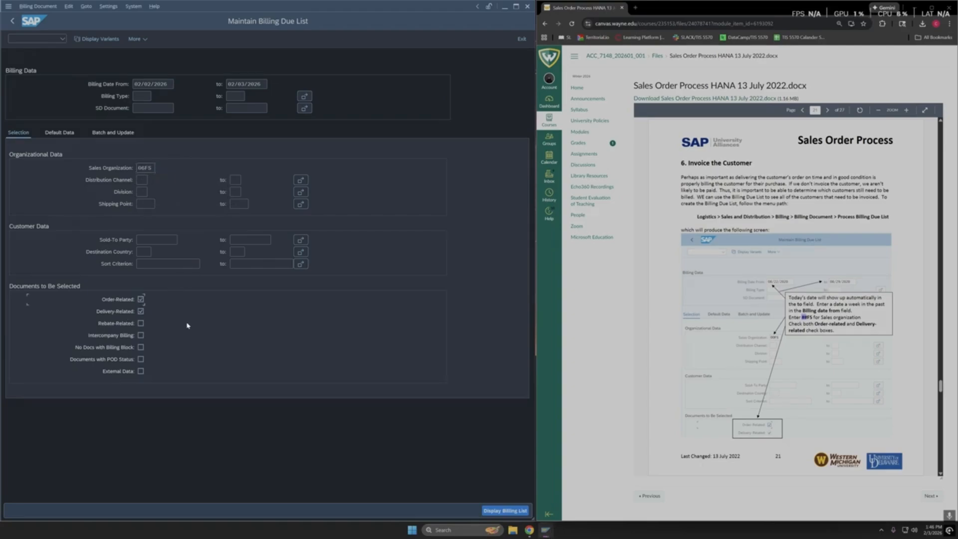
Following the guide, display the billing list and create a collective billing document for the West Hills Athletic Club delivery
{"action": "scroll", "coordinate": [799, 286], "scroll_direction": "down", "scroll_amount": 5}
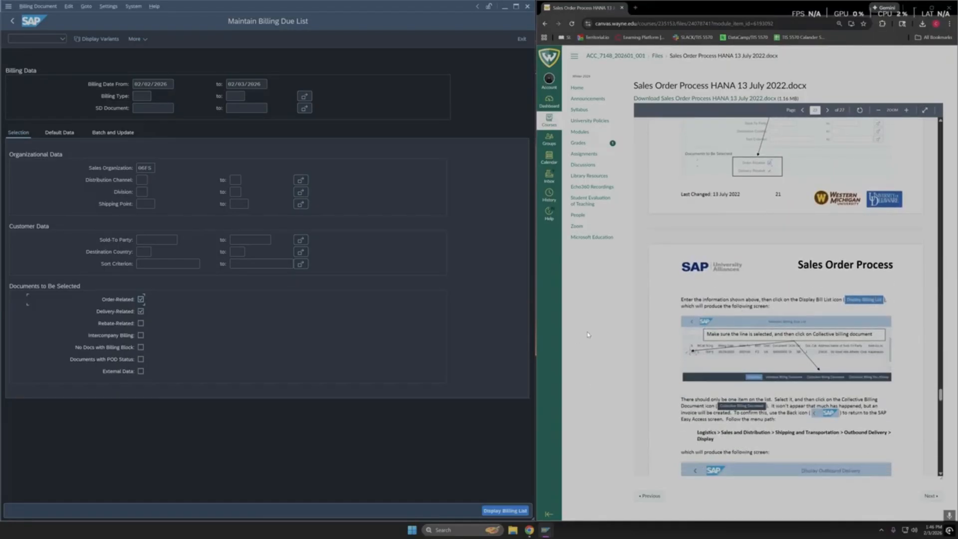
{"action": "left_click", "coordinate": [504, 510]}
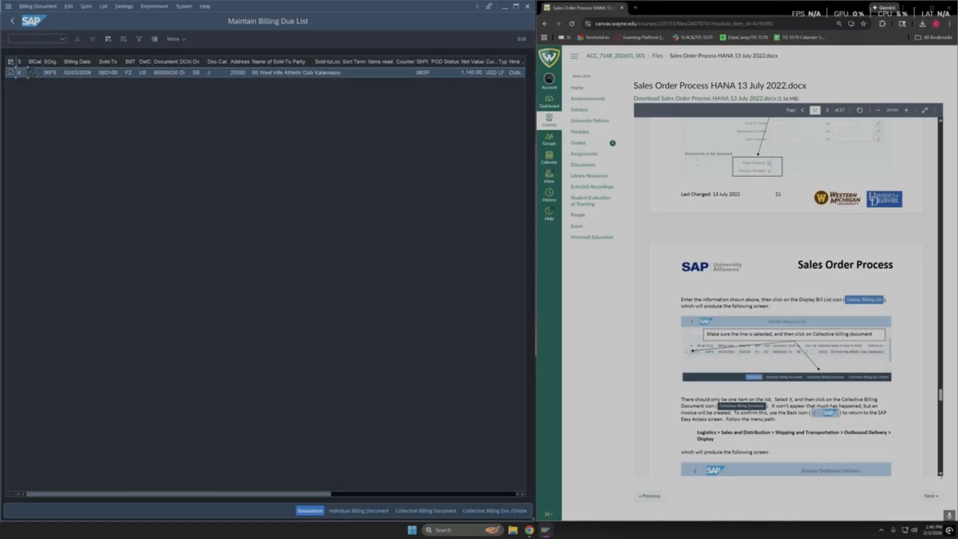
{"action": "scroll", "coordinate": [786, 300], "scroll_direction": "down", "scroll_amount": 1}
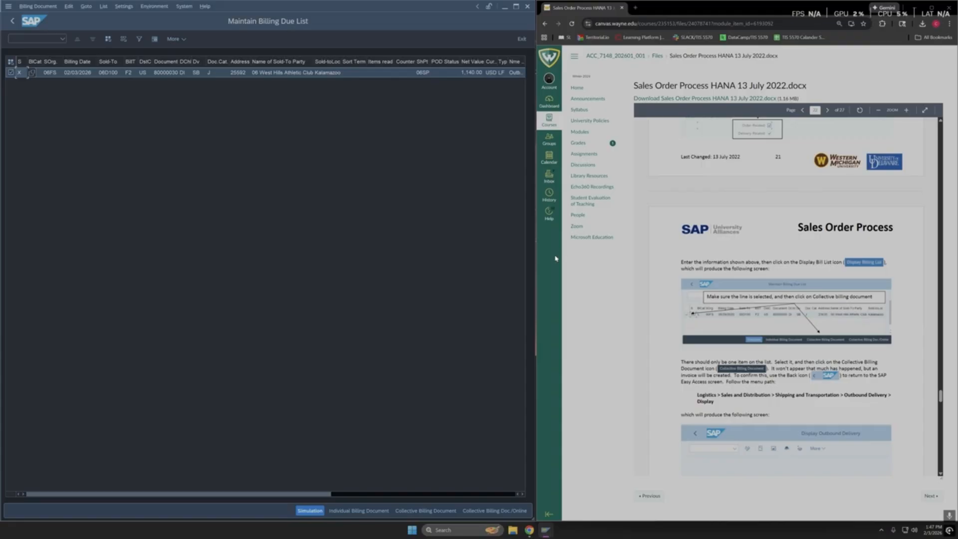
{"action": "left_click", "coordinate": [412, 511]}
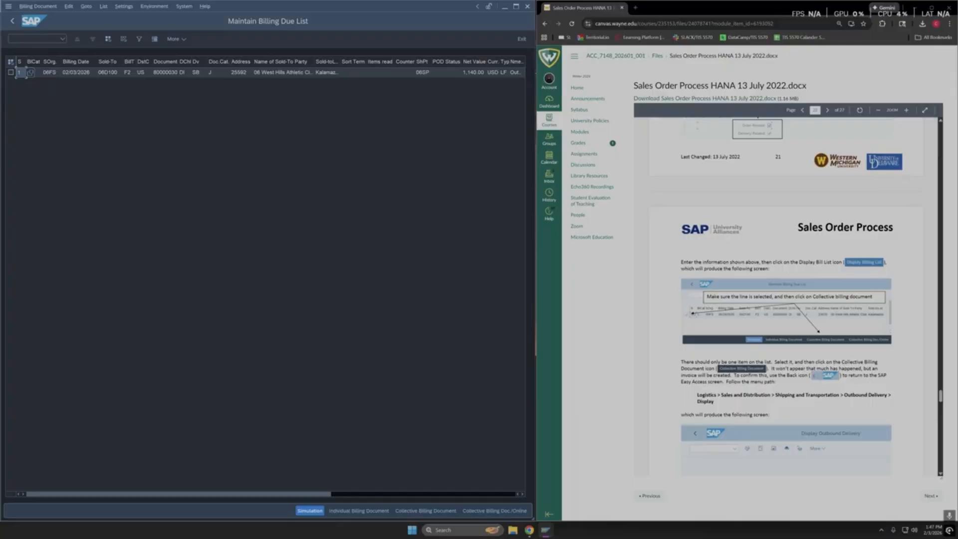
Return from the billing due list to SAP Easy Access and collapse the SAP menu to its original configuration
{"action": "left_click", "coordinate": [18, 25]}
{"action": "left_click", "coordinate": [18, 25]}
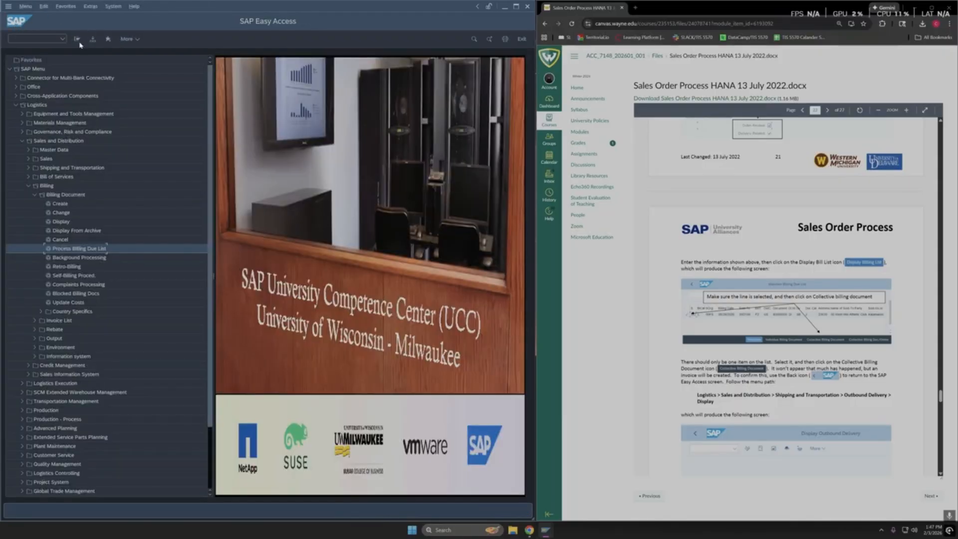
{"action": "left_click", "coordinate": [78, 42]}
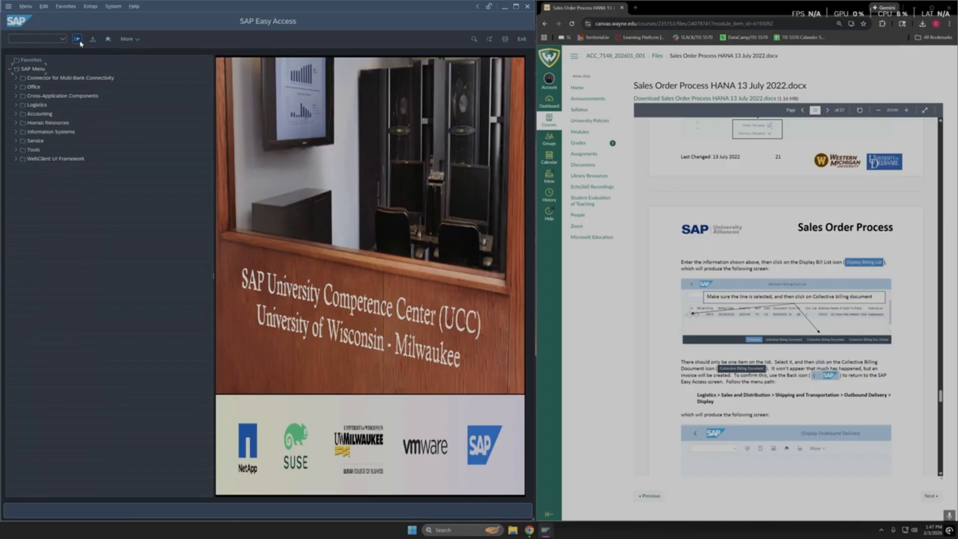
Read the guide's next path and open the Display transaction for outbound deliveries under Shipping and Transportation
{"action": "scroll", "coordinate": [722, 355], "scroll_direction": "down", "scroll_amount": 2}
{"action": "scroll", "coordinate": [722, 355], "scroll_direction": "down", "scroll_amount": 2}
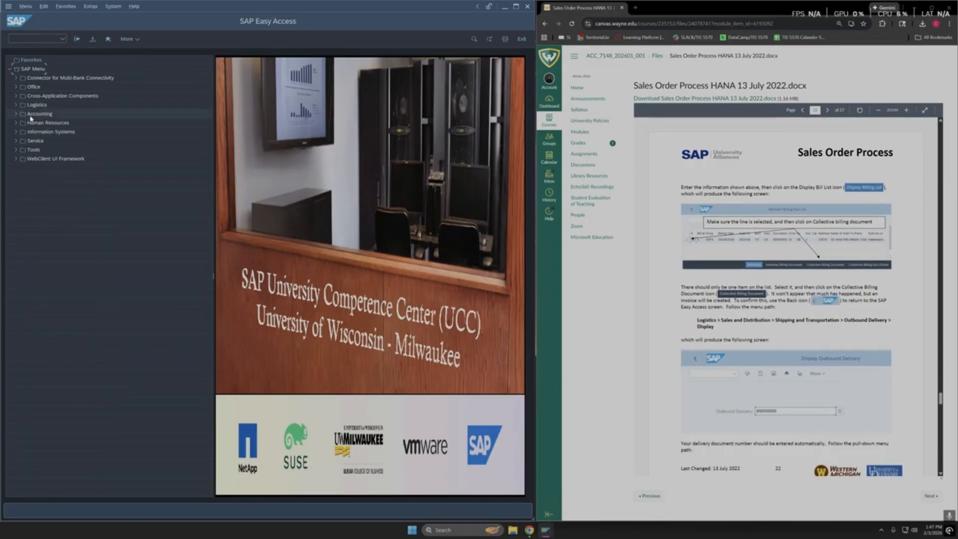
{"action": "left_click", "coordinate": [16, 105]}
{"action": "left_click", "coordinate": [22, 141]}
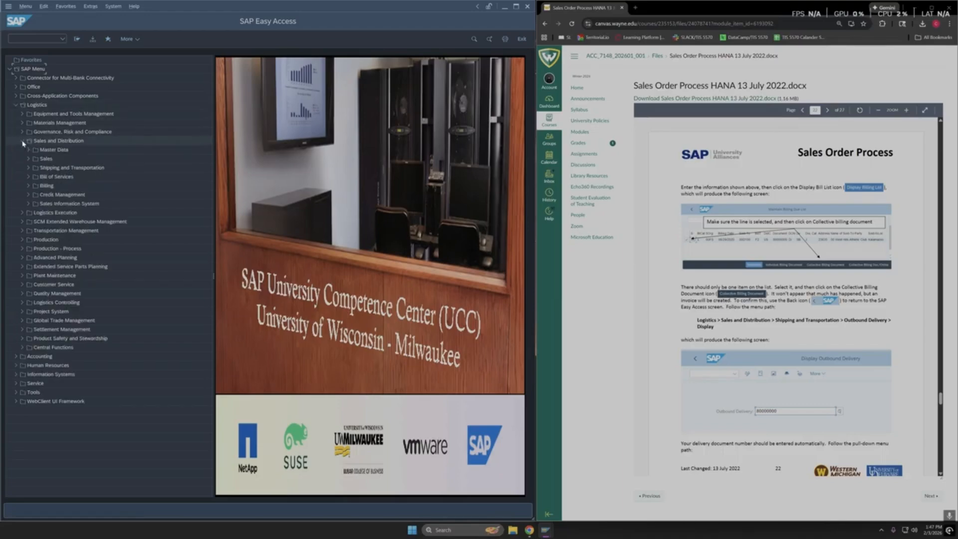
{"action": "left_click", "coordinate": [28, 168]}
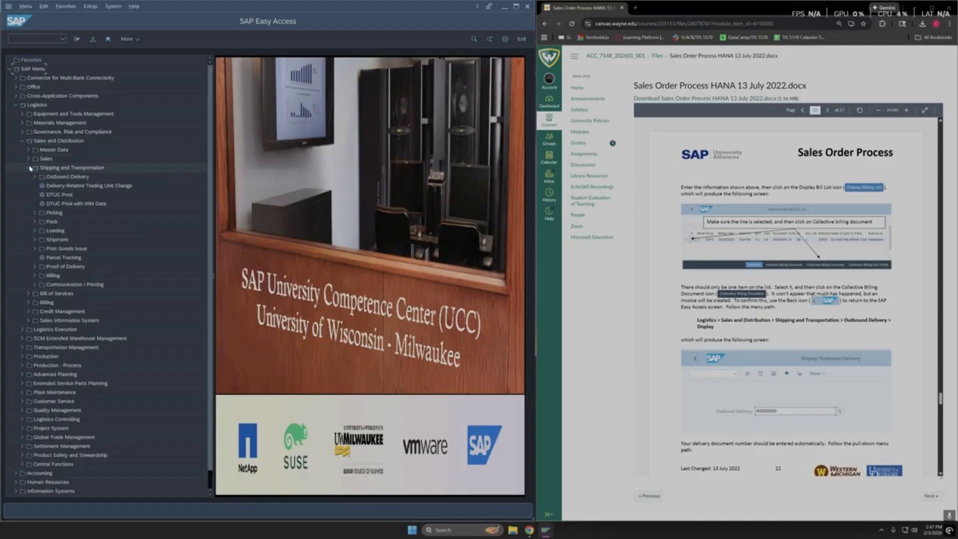
{"action": "left_click", "coordinate": [35, 177]}
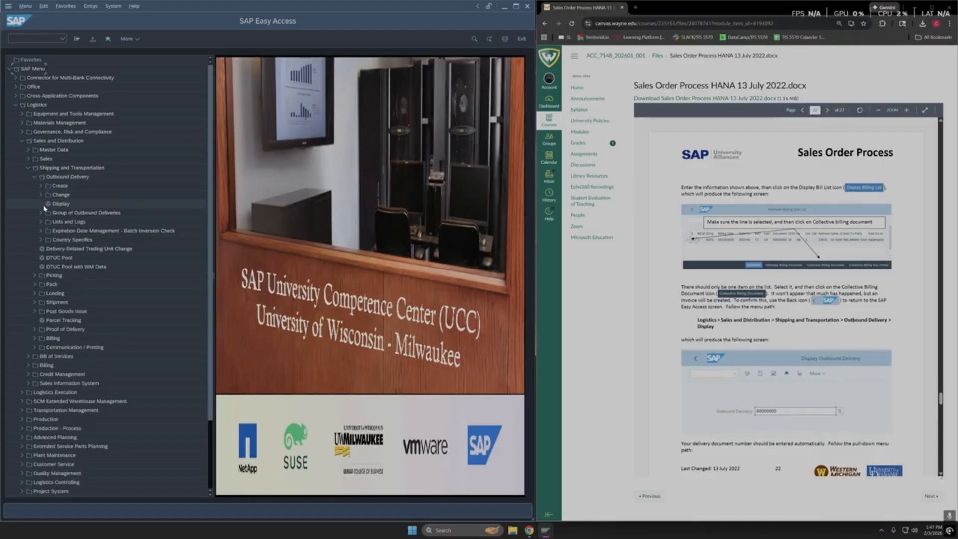
{"action": "double_click", "coordinate": [61, 205]}
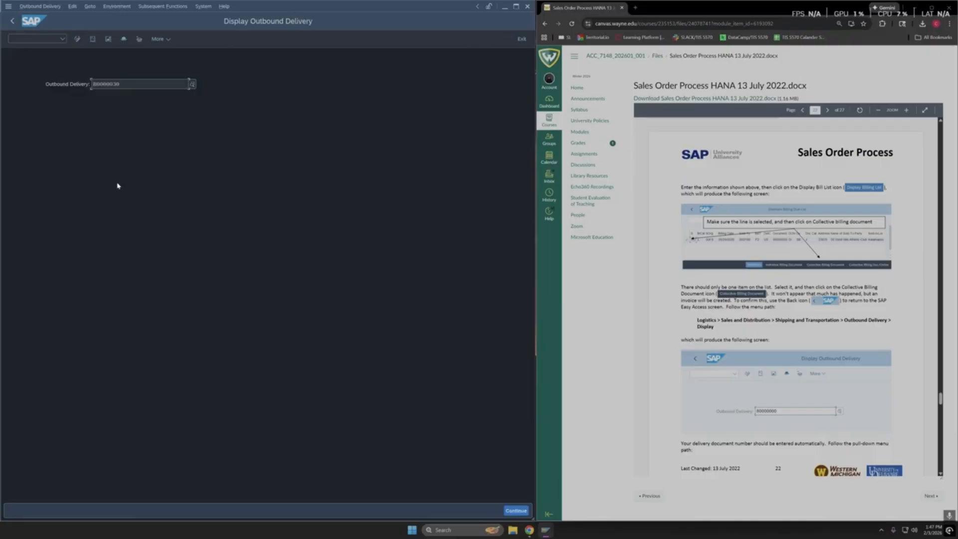
Check the guide's document flow instructions and display the updated document flow of the prefilled outbound delivery
{"action": "scroll", "coordinate": [699, 294], "scroll_direction": "down", "scroll_amount": 1}
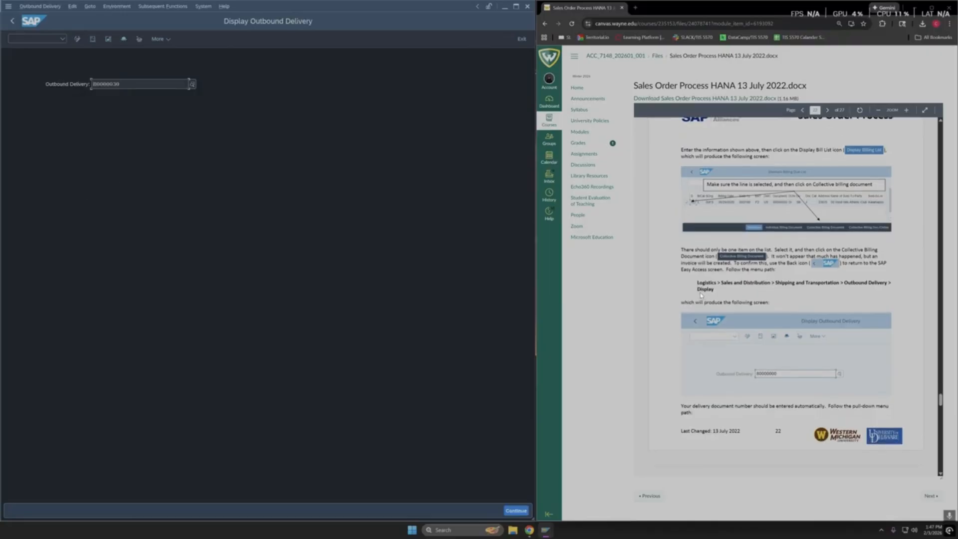
{"action": "scroll", "coordinate": [734, 292], "scroll_direction": "down", "scroll_amount": 2}
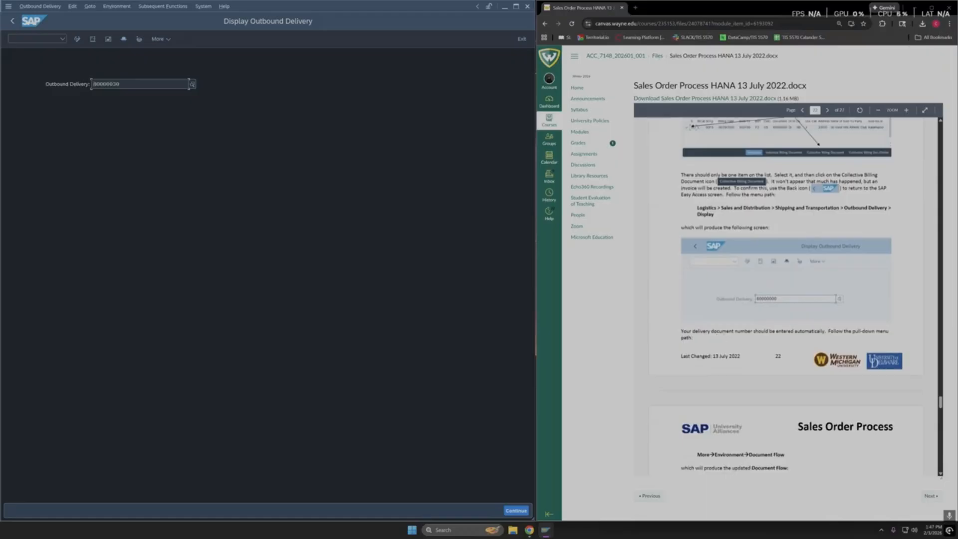
{"action": "scroll", "coordinate": [729, 276], "scroll_direction": "down", "scroll_amount": 5}
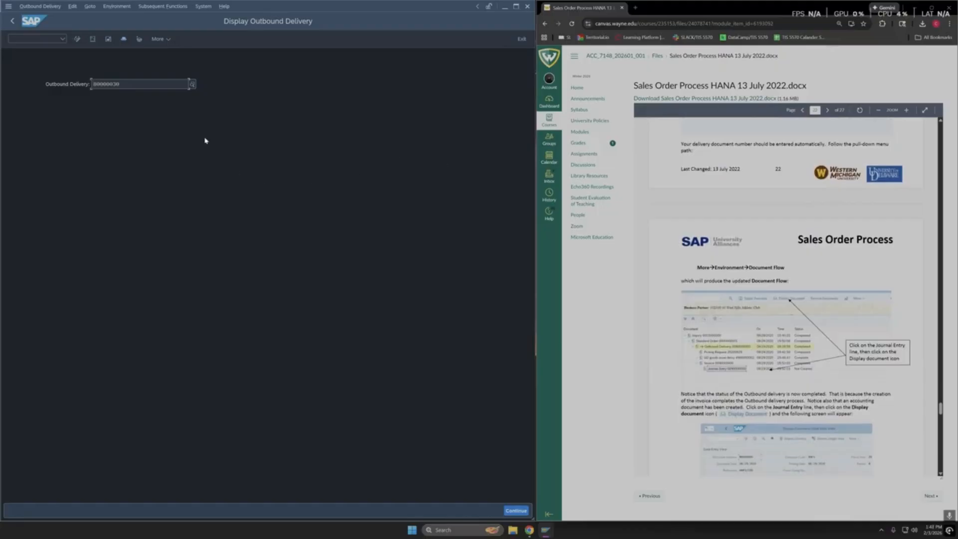
{"action": "left_click", "coordinate": [123, 9]}
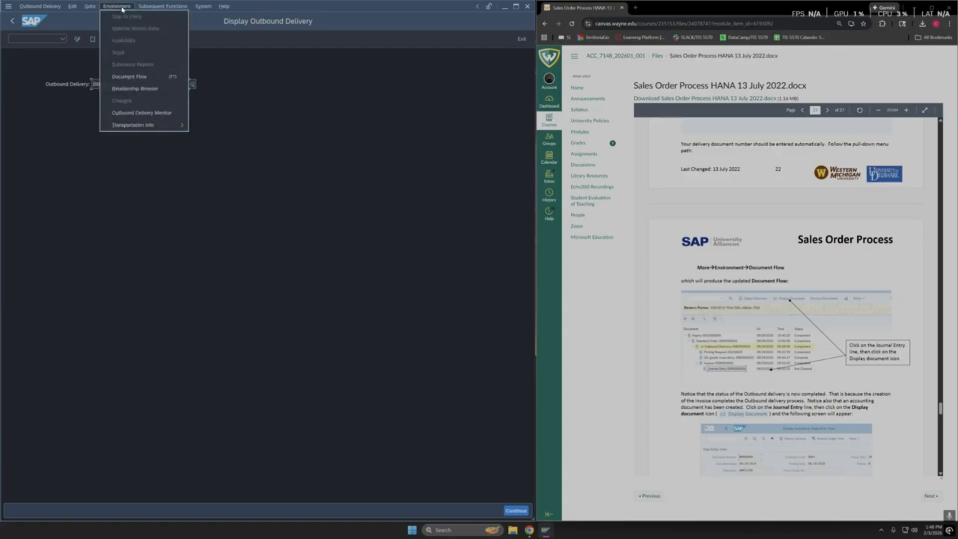
{"action": "left_click", "coordinate": [143, 76]}
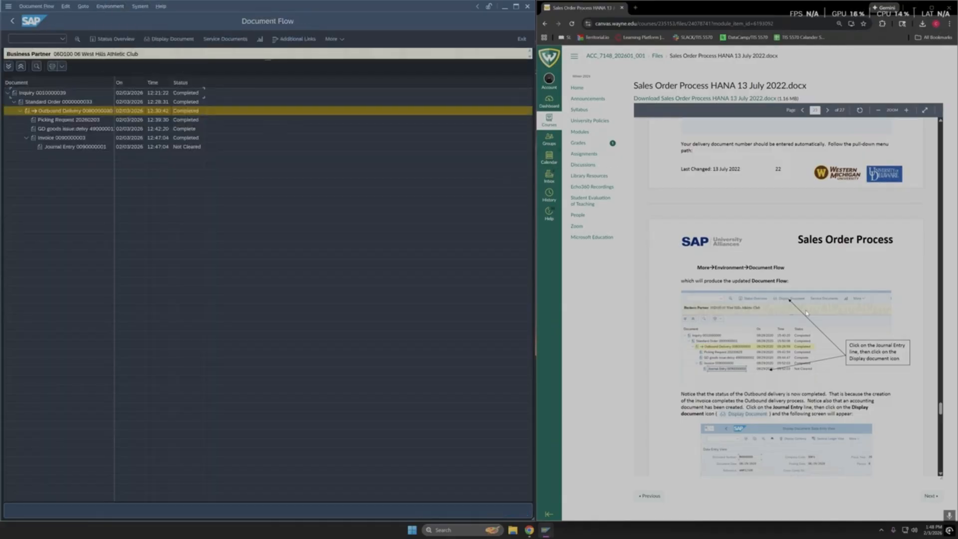
Display the journal entry belonging to the invoice in the document flow and compare it with the guide's example
{"action": "scroll", "coordinate": [724, 308], "scroll_direction": "down", "scroll_amount": 1}
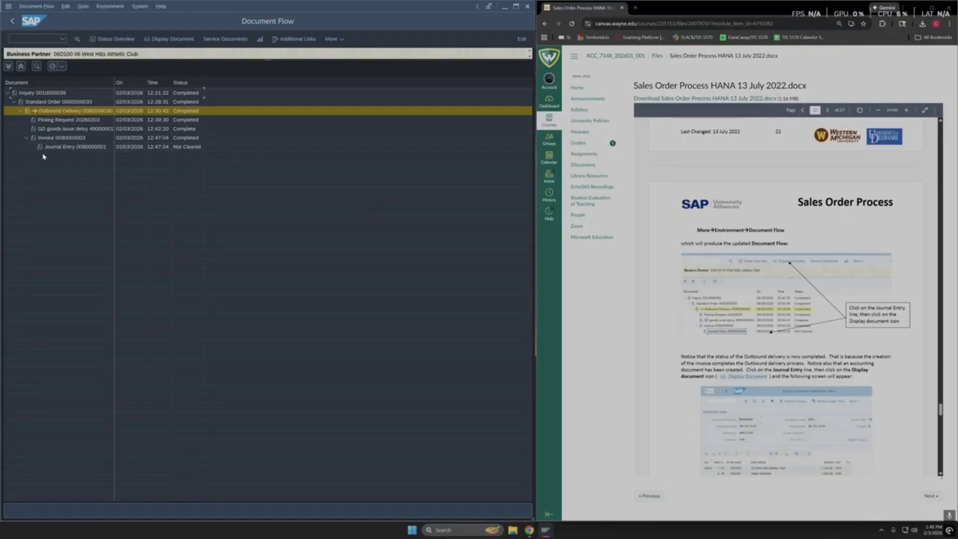
{"action": "left_click", "coordinate": [58, 149]}
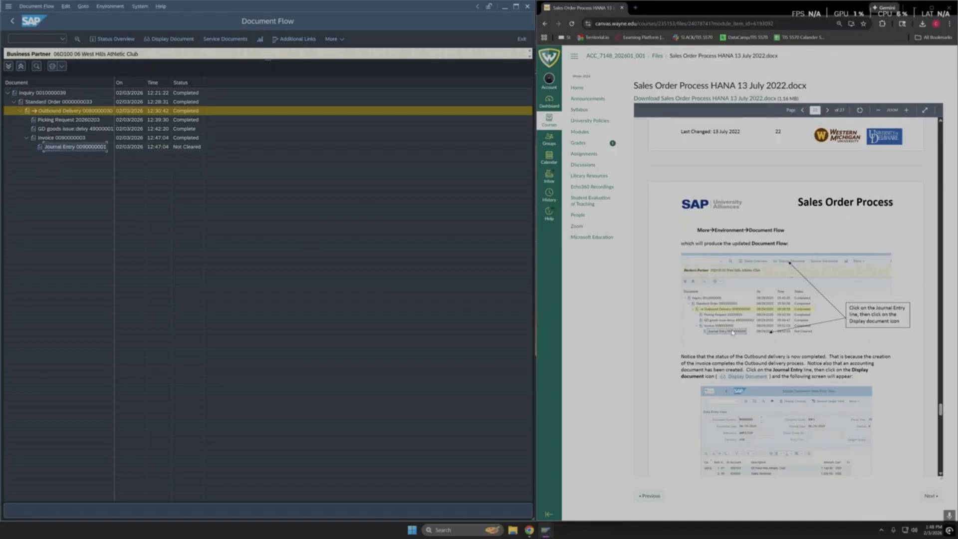
{"action": "left_click", "coordinate": [166, 40]}
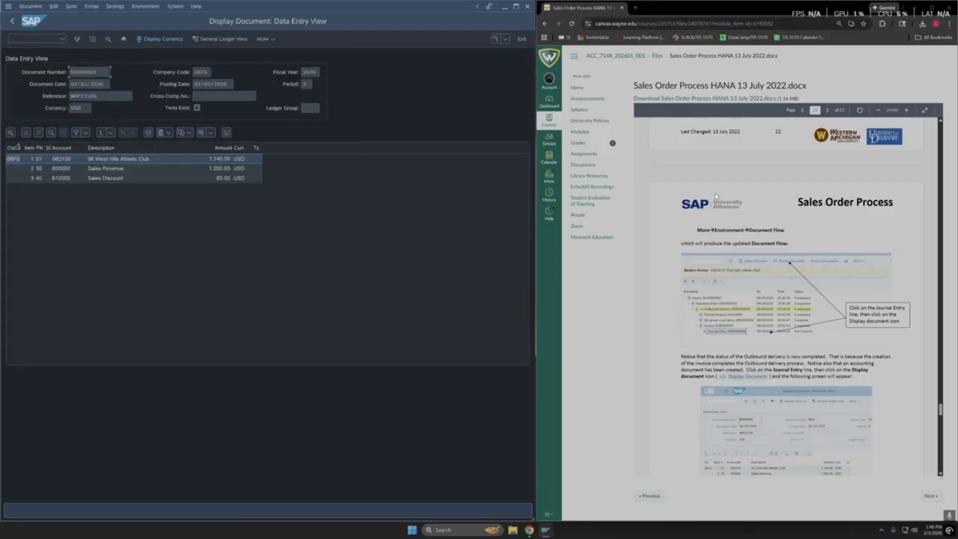
{"action": "scroll", "coordinate": [748, 299], "scroll_direction": "down", "scroll_amount": 1}
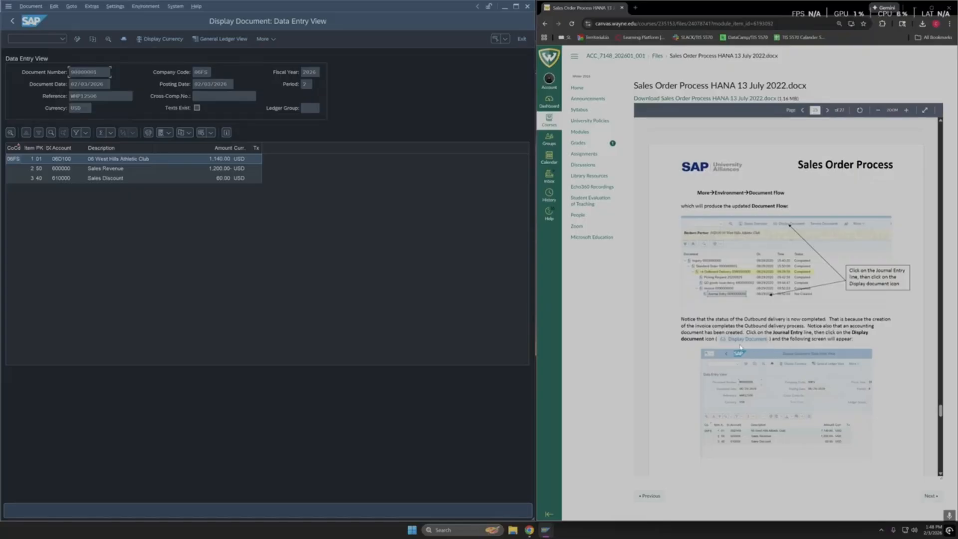
{"action": "scroll", "coordinate": [742, 348], "scroll_direction": "down", "scroll_amount": 2}
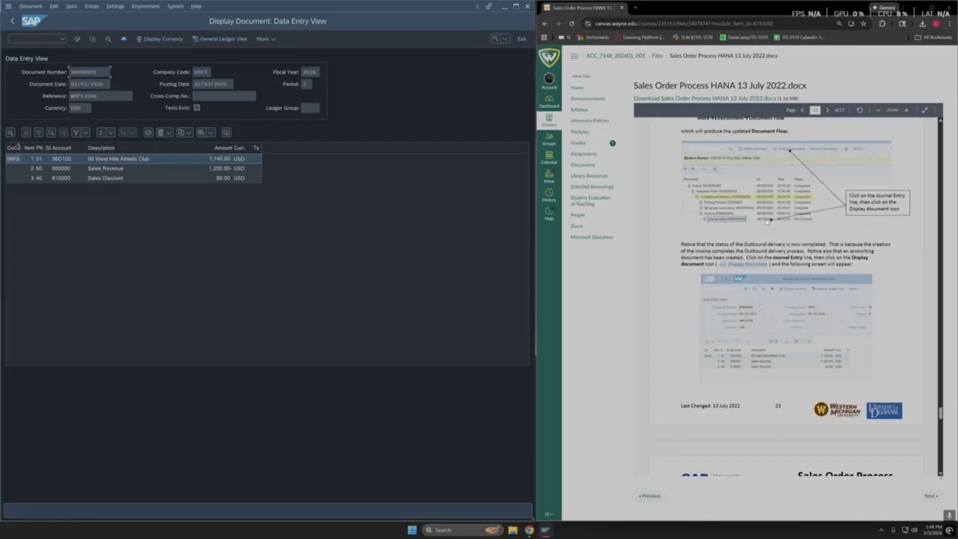
Read the guide's note on the accounts affected by the invoice, return to SAP Easy Access and collapse the SAP menu
{"action": "scroll", "coordinate": [772, 217], "scroll_direction": "down", "scroll_amount": 2}
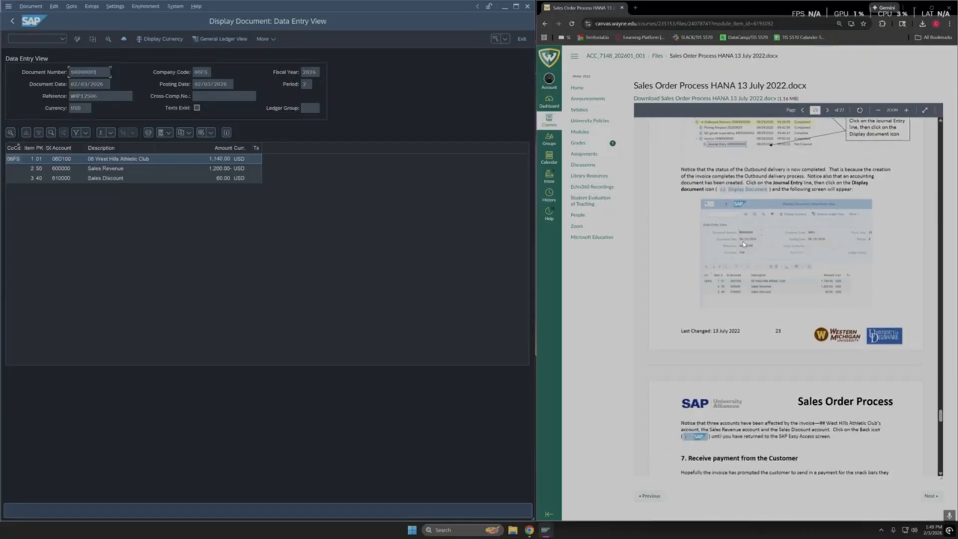
{"action": "scroll", "coordinate": [745, 243], "scroll_direction": "down", "scroll_amount": 1}
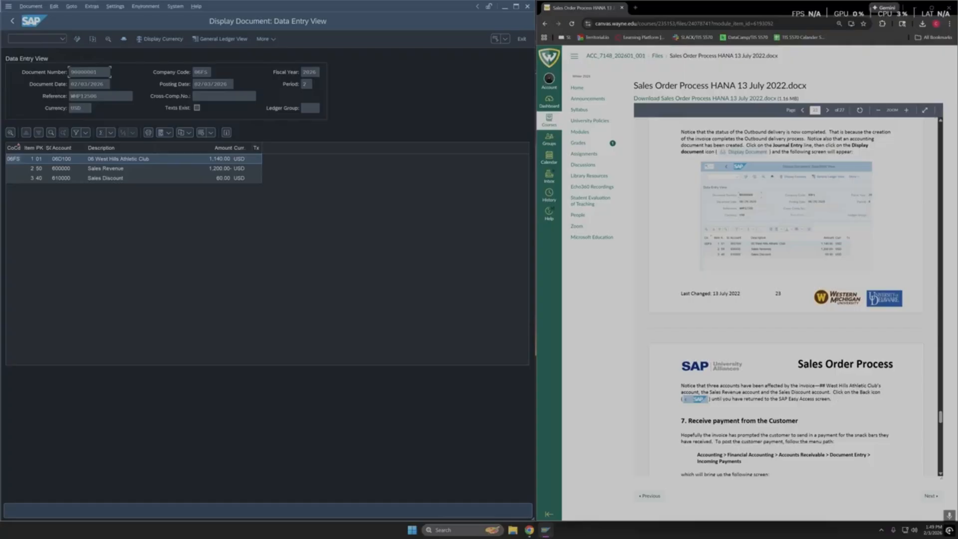
{"action": "left_click", "coordinate": [13, 22]}
{"action": "left_click", "coordinate": [13, 22]}
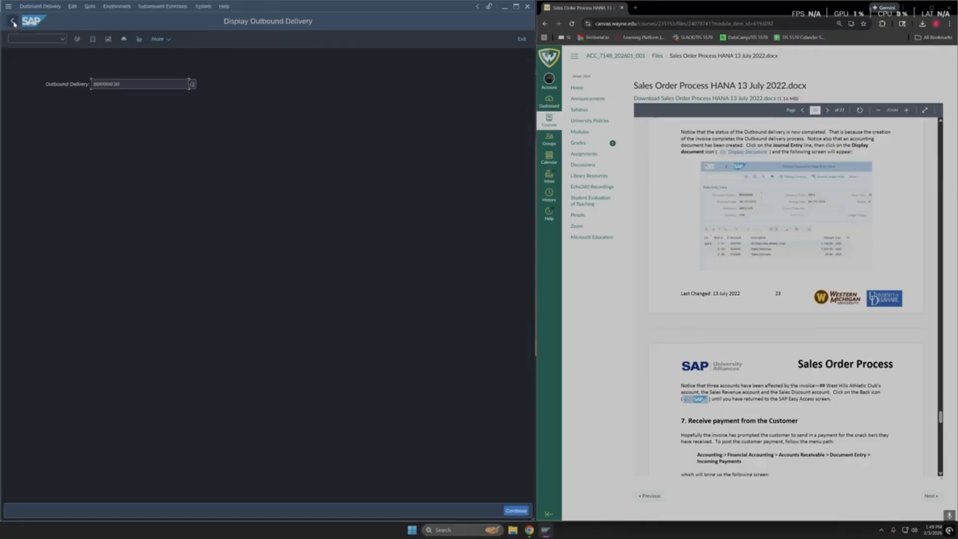
{"action": "left_click", "coordinate": [13, 22]}
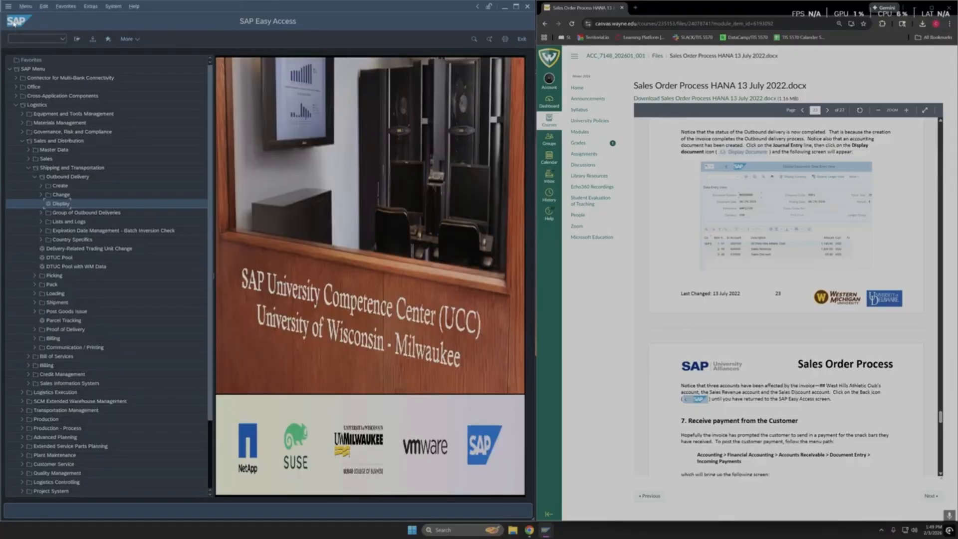
{"action": "left_click", "coordinate": [77, 39]}
Read the guide's customer payment section and open Incoming Payments under Financial Accounting, Accounts Receivable, Document Entry
{"action": "scroll", "coordinate": [736, 312], "scroll_direction": "down", "scroll_amount": 2}
{"action": "scroll", "coordinate": [736, 311], "scroll_direction": "down", "scroll_amount": 3}
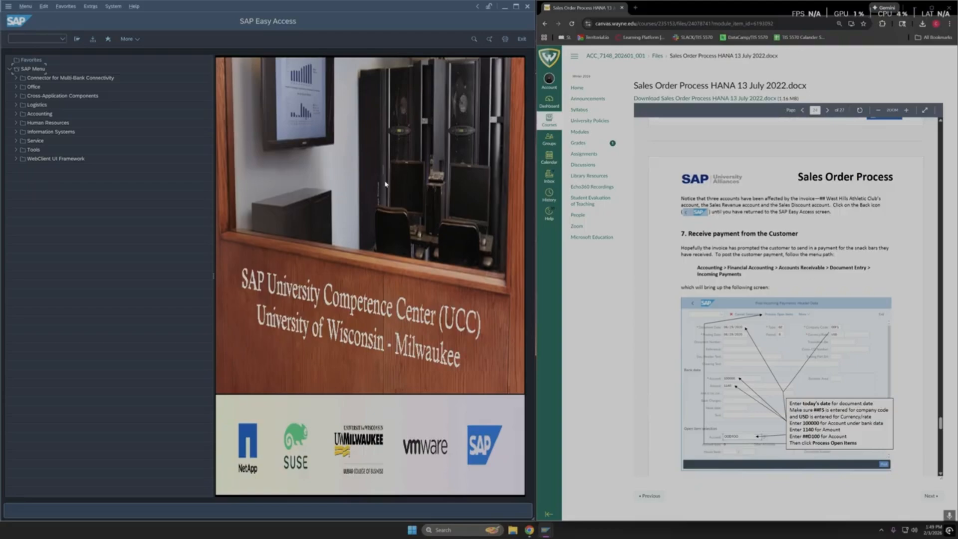
{"action": "left_click", "coordinate": [17, 114]}
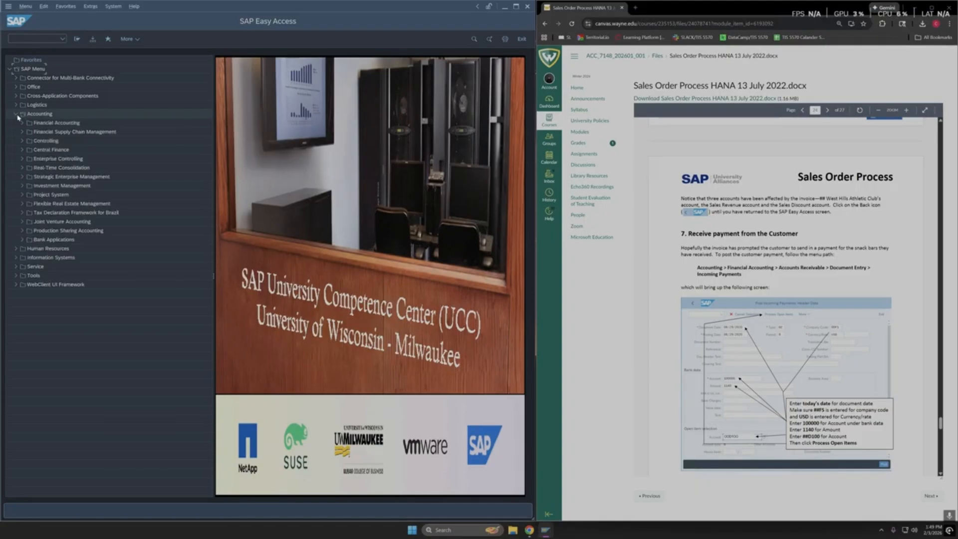
{"action": "left_click", "coordinate": [23, 123]}
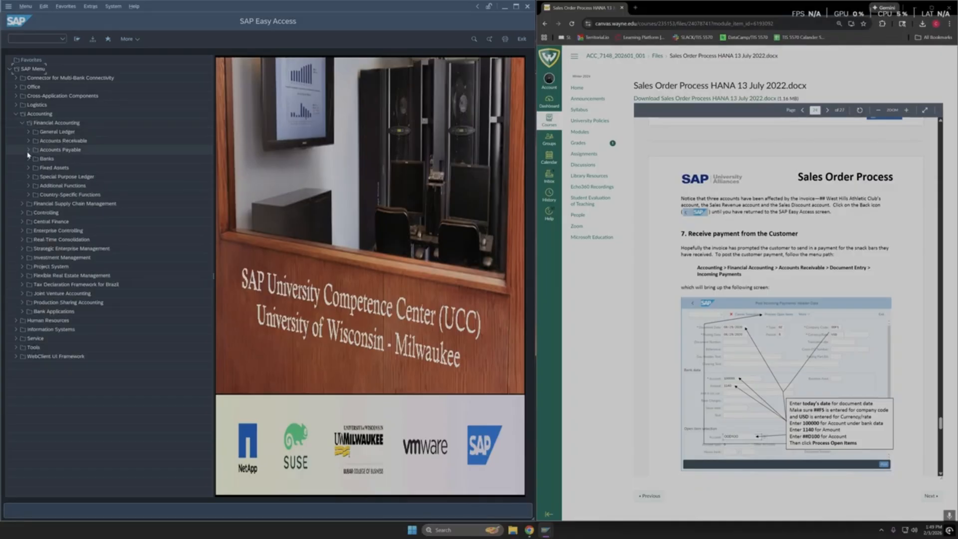
{"action": "left_click", "coordinate": [28, 143]}
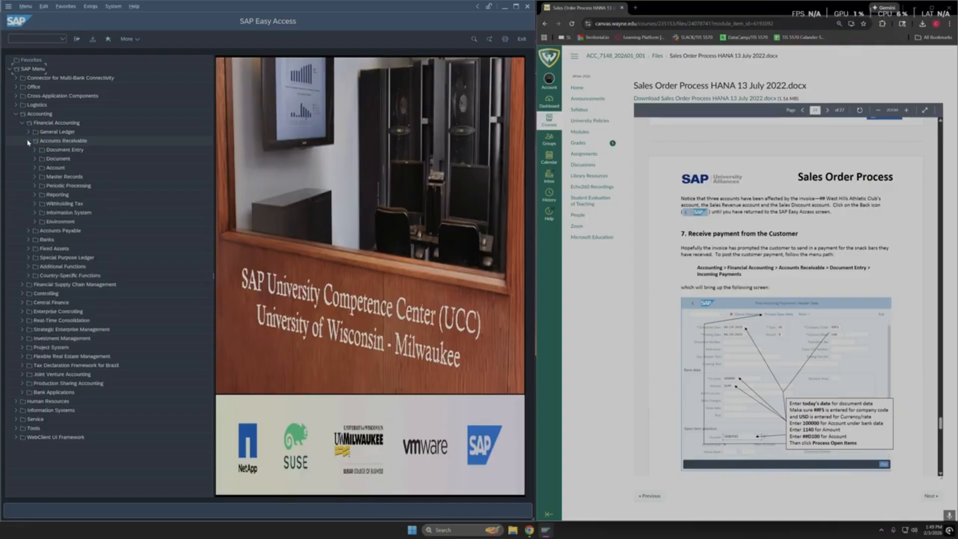
{"action": "left_click", "coordinate": [34, 151]}
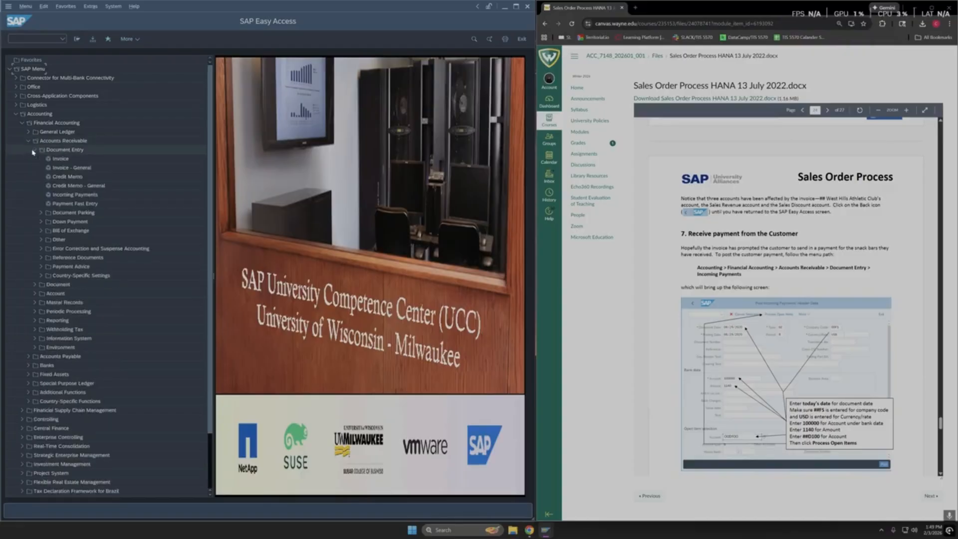
{"action": "double_click", "coordinate": [62, 196]}
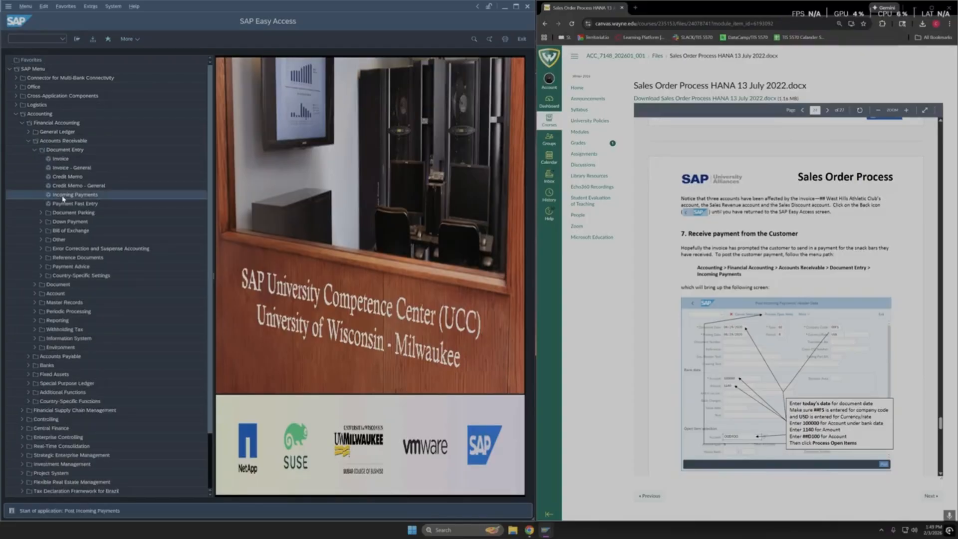
Fill in the incoming payment's header with document date 02/03/2026, company code 06FS and currency USD
{"action": "scroll", "coordinate": [700, 270], "scroll_direction": "down", "scroll_amount": 2}
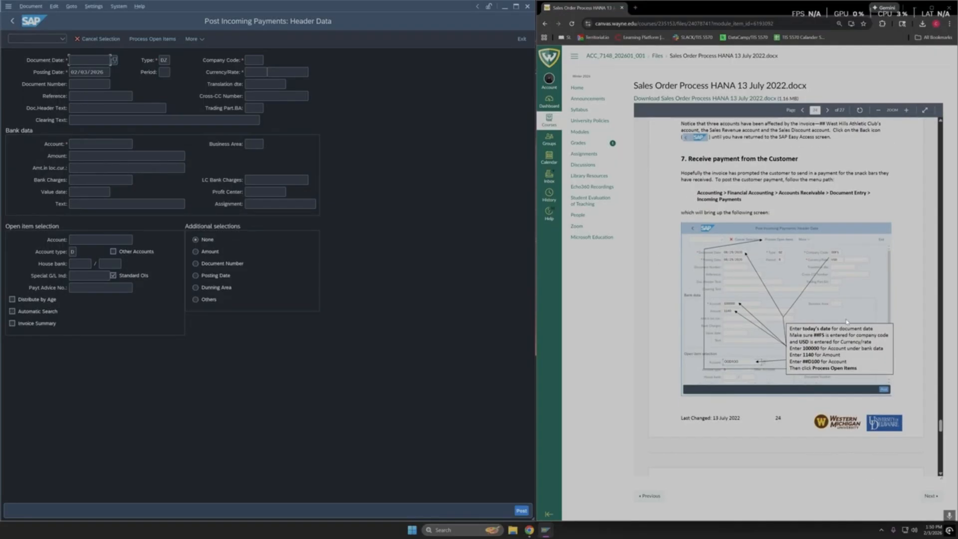
{"action": "left_click", "coordinate": [114, 63]}
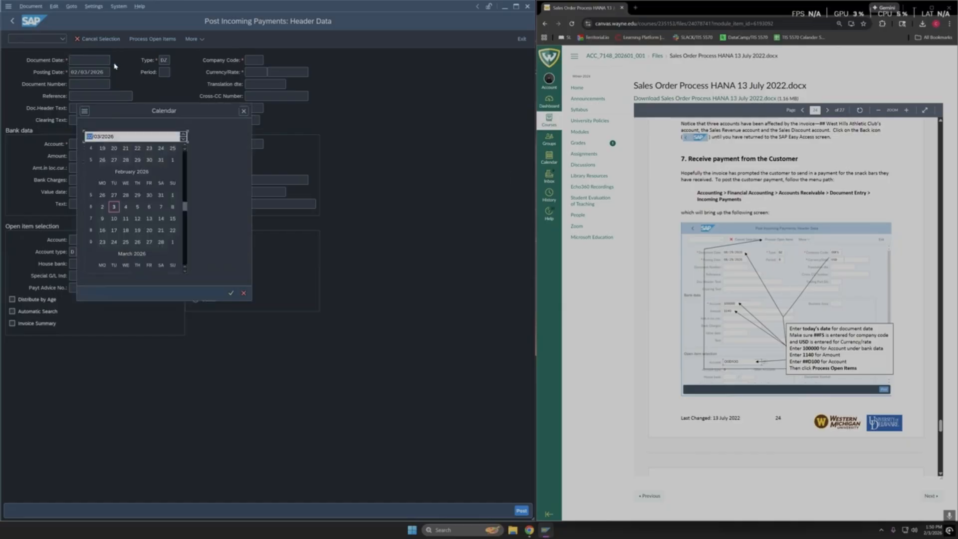
{"action": "double_click", "coordinate": [114, 206]}
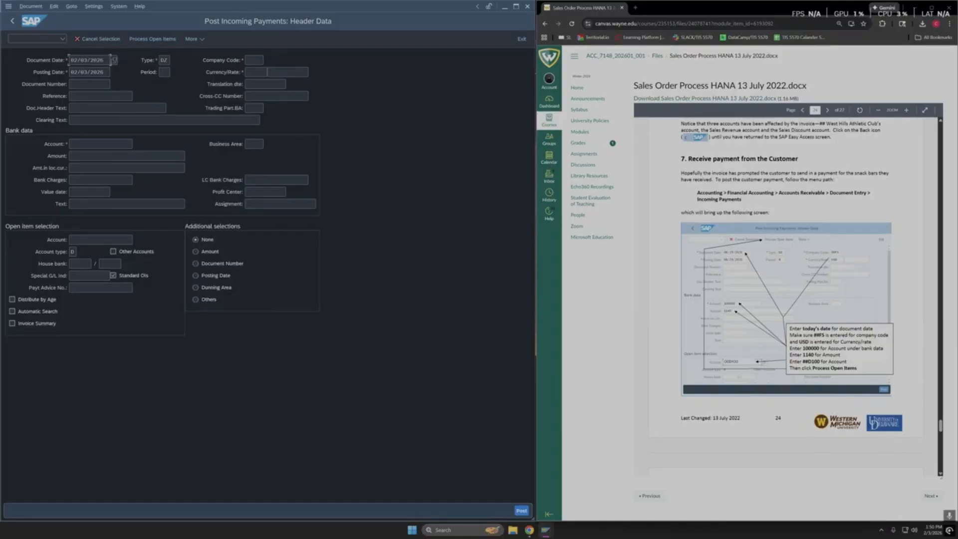
{"action": "left_click", "coordinate": [266, 60]}
{"action": "type", "text": "06"}
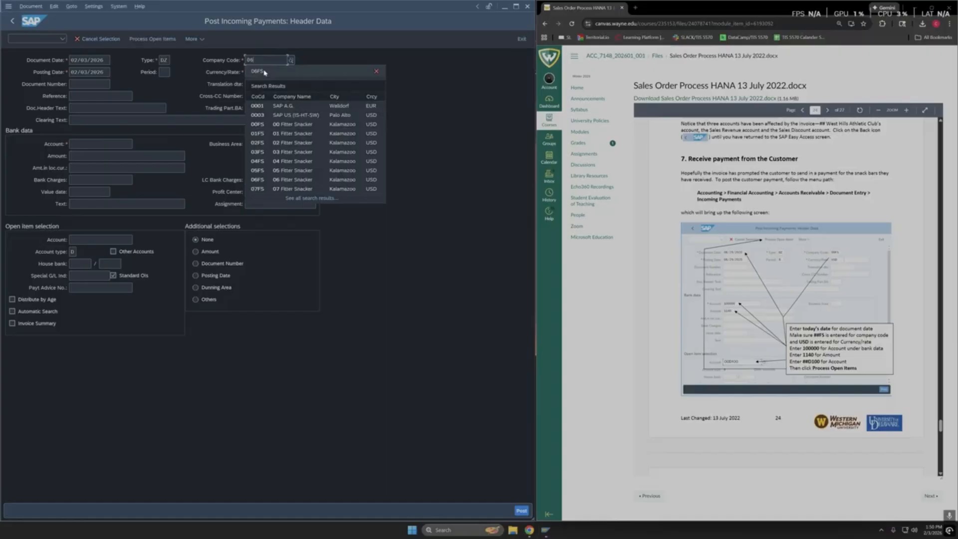
{"action": "type", "text": "FS"}
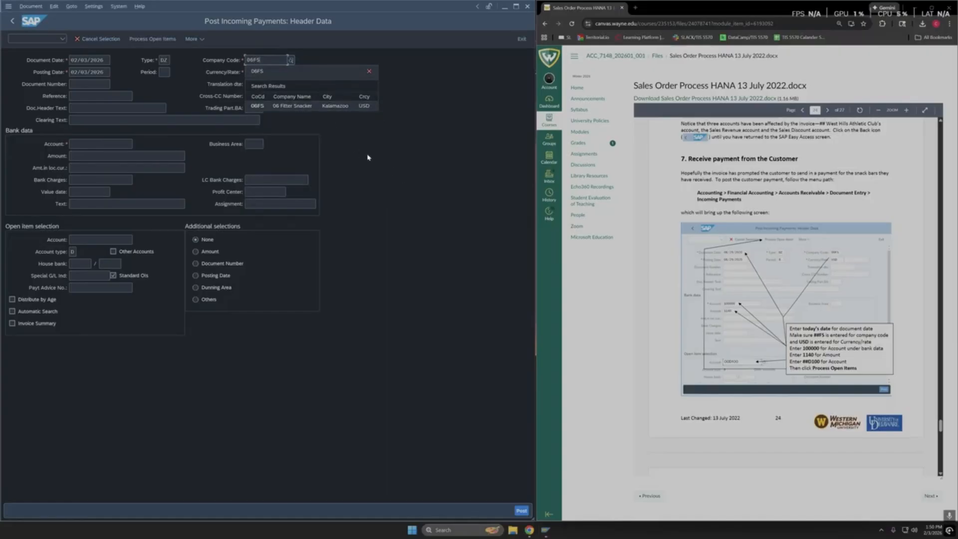
{"action": "key", "text": "Return"}
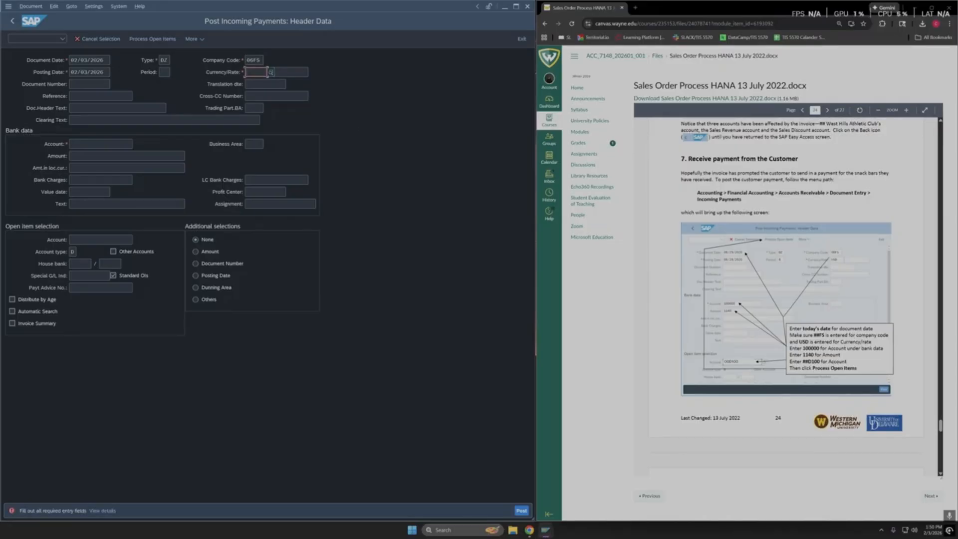
{"action": "type", "text": "USD"}
{"action": "left_click", "coordinate": [376, 143]}
{"action": "key", "text": "Return"}
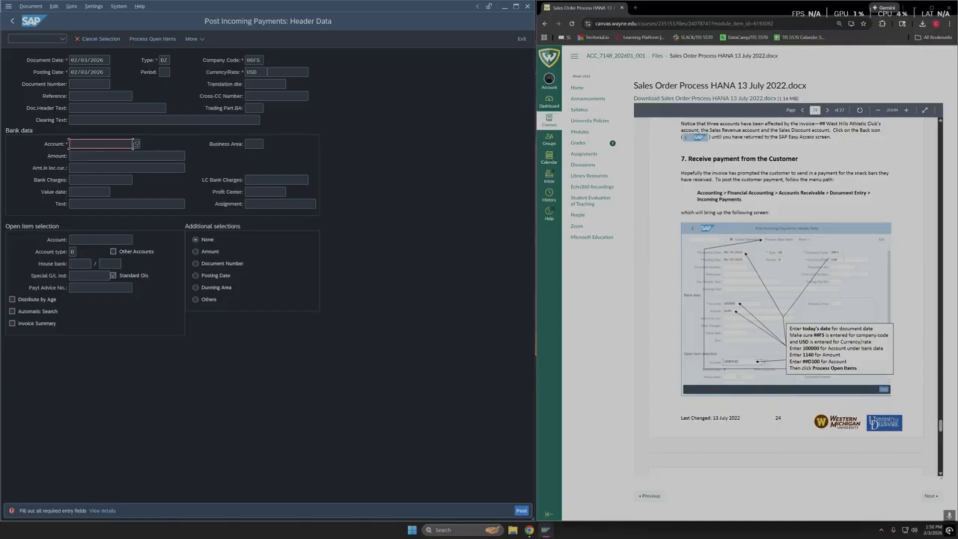
Enter the guide's bank account in the bank data and set the payment amount to 1140
{"action": "type", "text": "100000"}
{"action": "key", "text": "Return"}
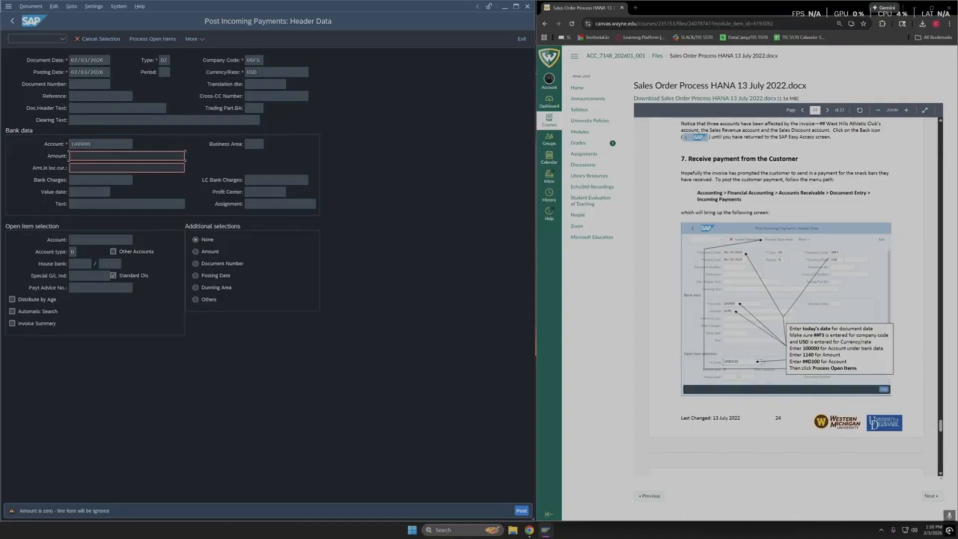
{"action": "type", "text": "1140"}
{"action": "key", "text": "Return"}
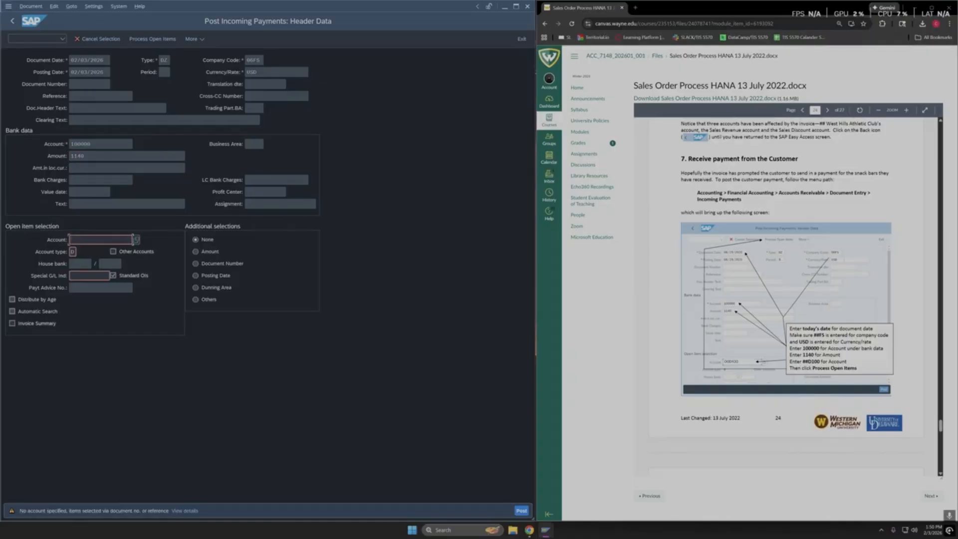
Enter West Hills' customer account for the open item selection as the guide specifies, and process the open items
{"action": "left_click", "coordinate": [809, 366]}
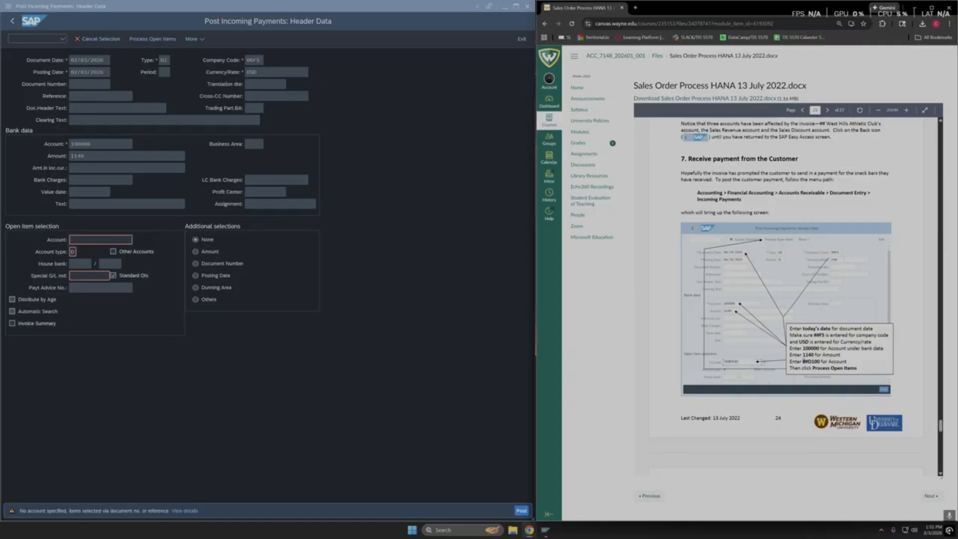
{"action": "left_click", "coordinate": [99, 239]}
{"action": "type", "text": "06"}
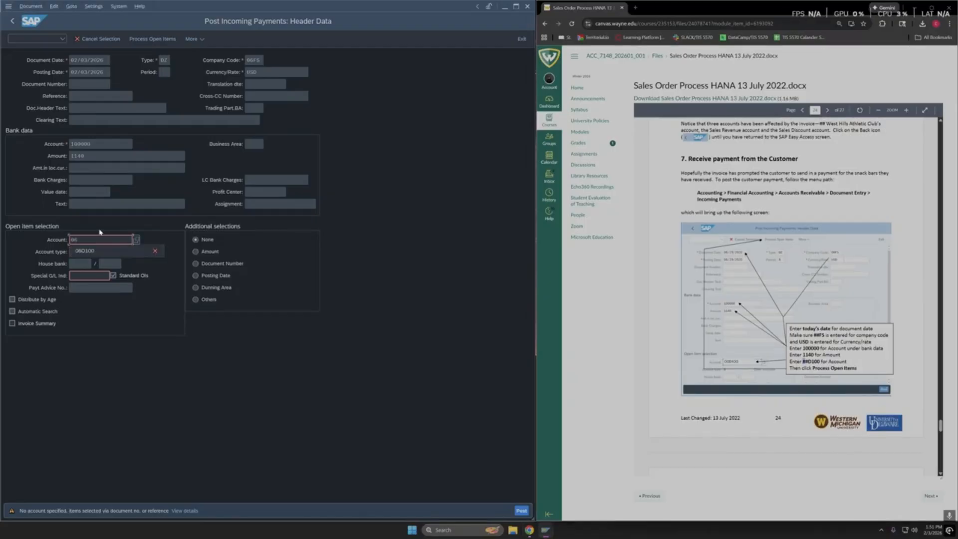
{"action": "type", "text": "D100"}
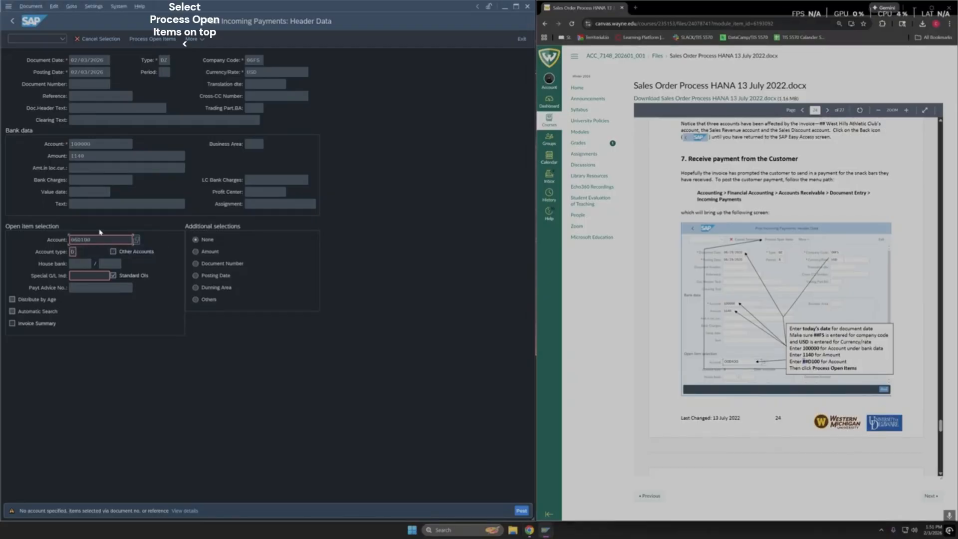
{"action": "left_click", "coordinate": [153, 39]}
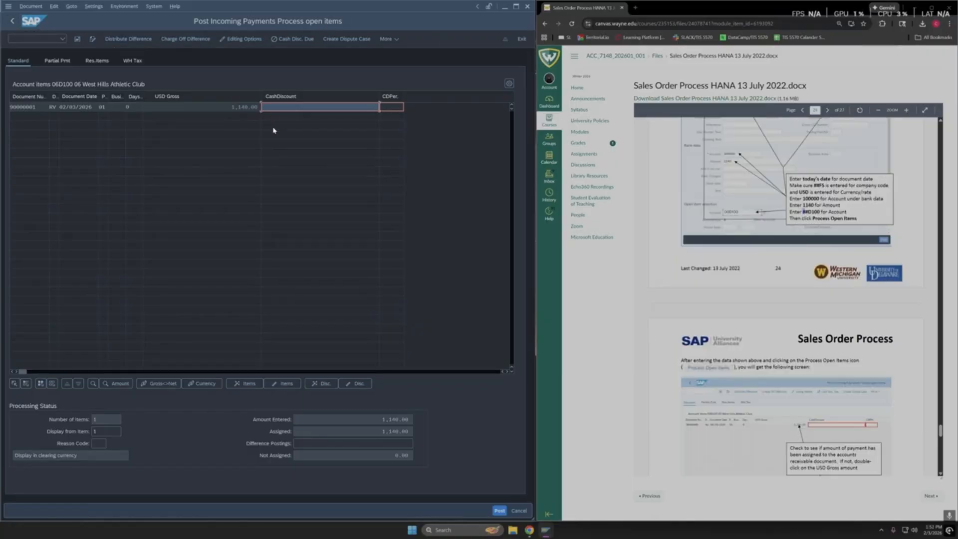
Check the payment assignment against the guide, and toggle the assignment of the invoice's USD gross amount off and on again
{"action": "scroll", "coordinate": [892, 300], "scroll_direction": "up", "scroll_amount": 3}
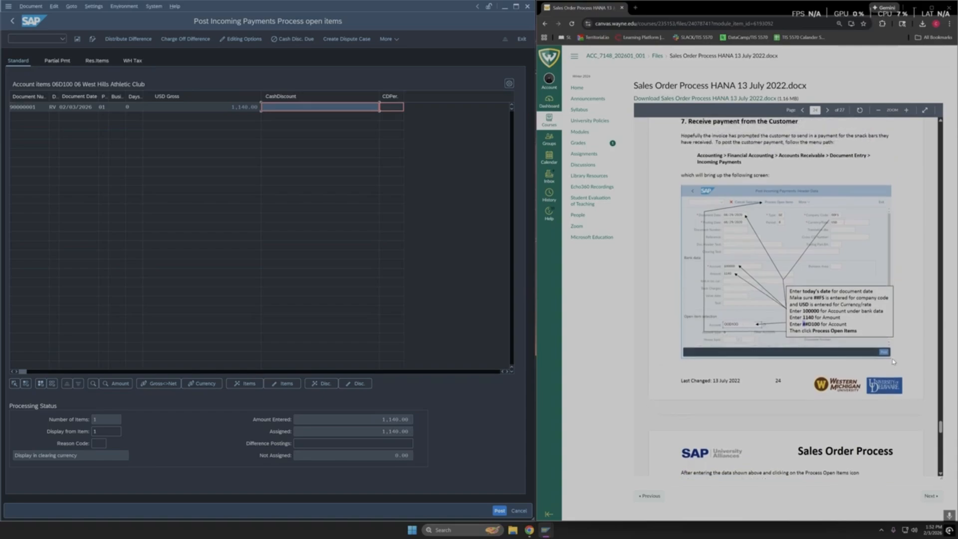
{"action": "scroll", "coordinate": [760, 317], "scroll_direction": "down", "scroll_amount": 6}
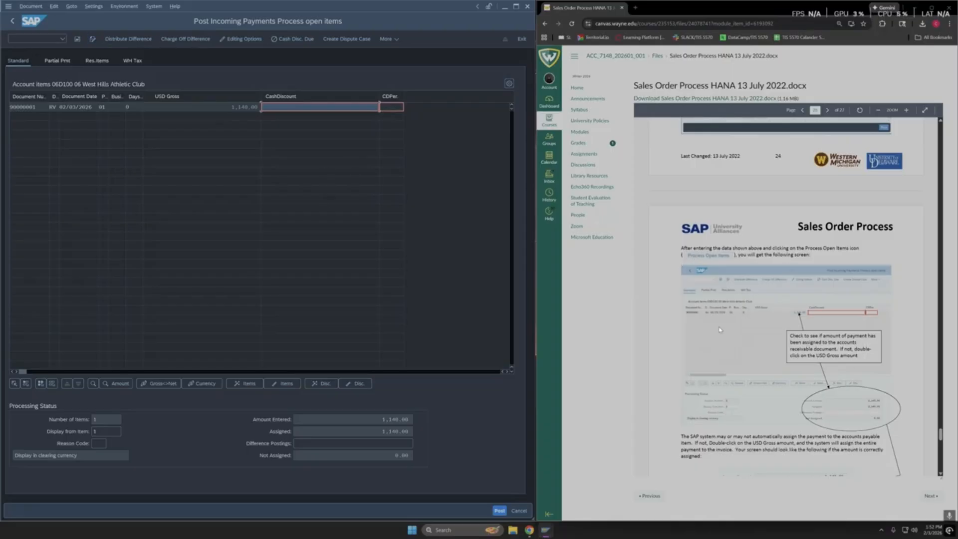
{"action": "scroll", "coordinate": [746, 261], "scroll_direction": "down", "scroll_amount": 2}
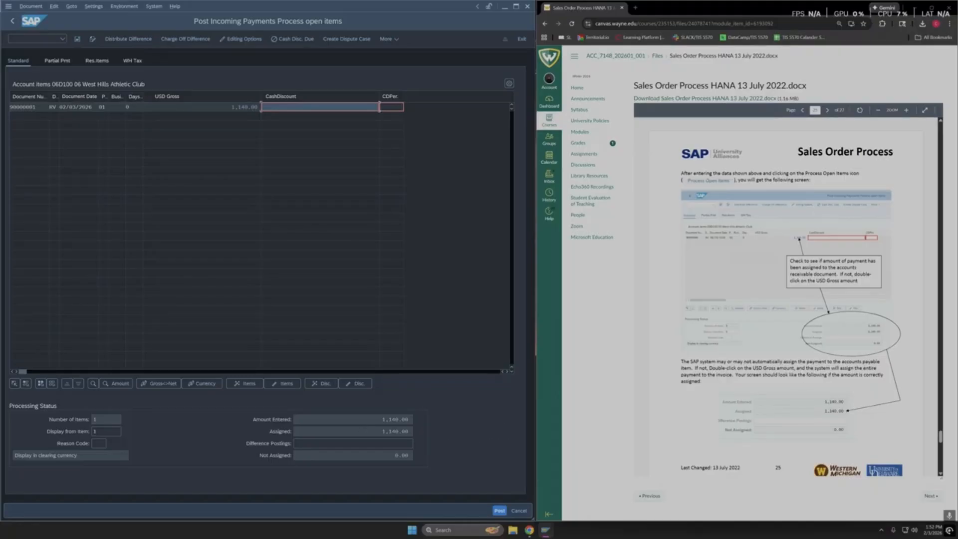
{"action": "scroll", "coordinate": [817, 290], "scroll_direction": "down", "scroll_amount": 1}
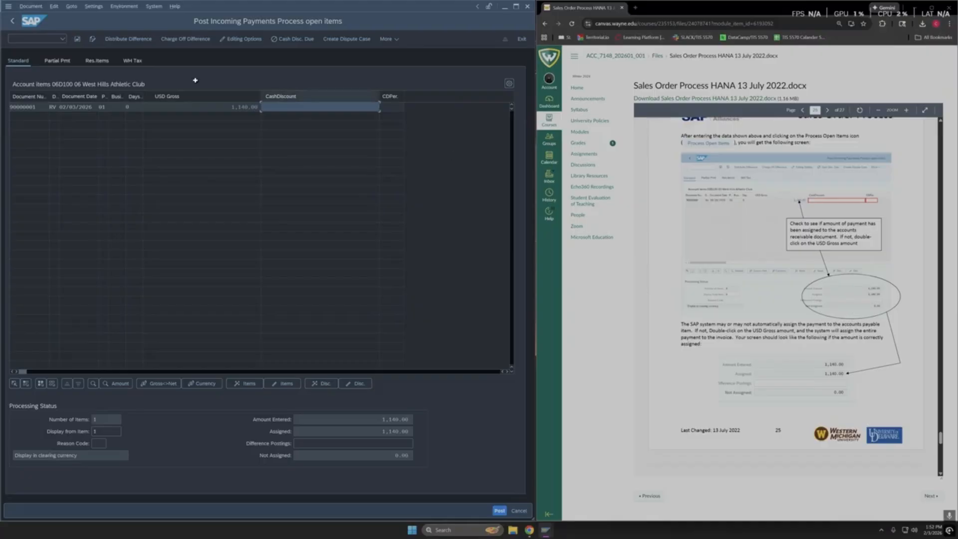
{"action": "double_click", "coordinate": [190, 107]}
{"action": "double_click", "coordinate": [191, 108]}
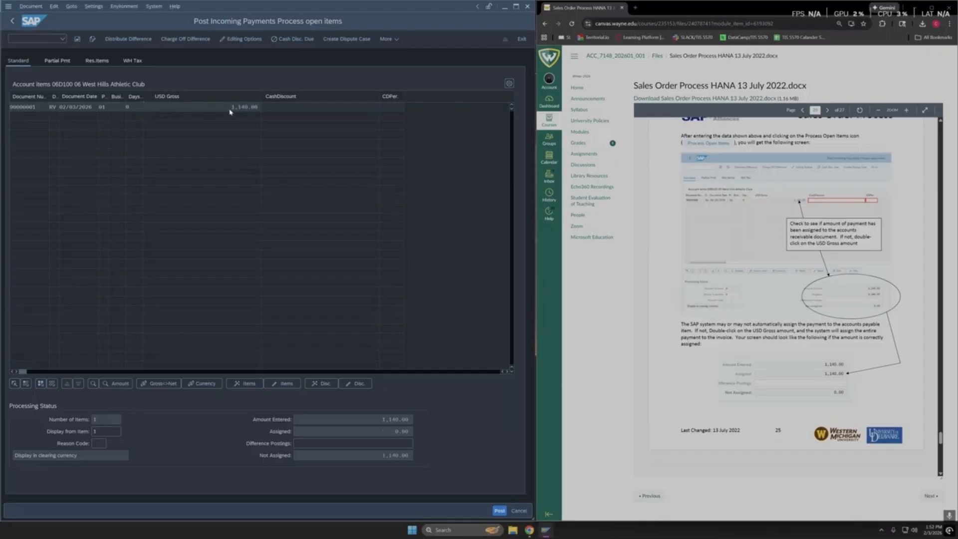
Read the guide's posting instructions and post the West Hills incoming payment
{"action": "scroll", "coordinate": [854, 351], "scroll_direction": "down", "scroll_amount": 2}
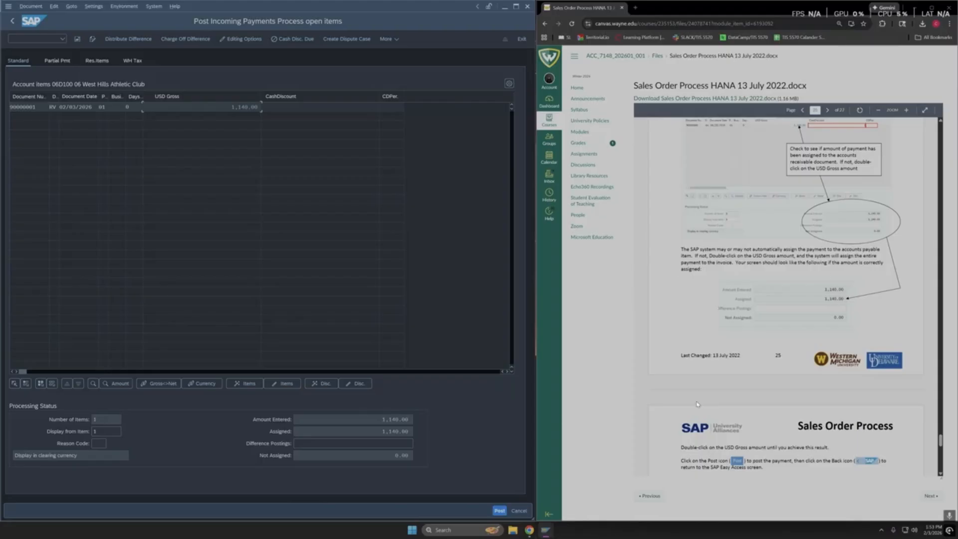
{"action": "scroll", "coordinate": [652, 414], "scroll_direction": "down", "scroll_amount": 3}
{"action": "scroll", "coordinate": [702, 260], "scroll_direction": "down", "scroll_amount": 2}
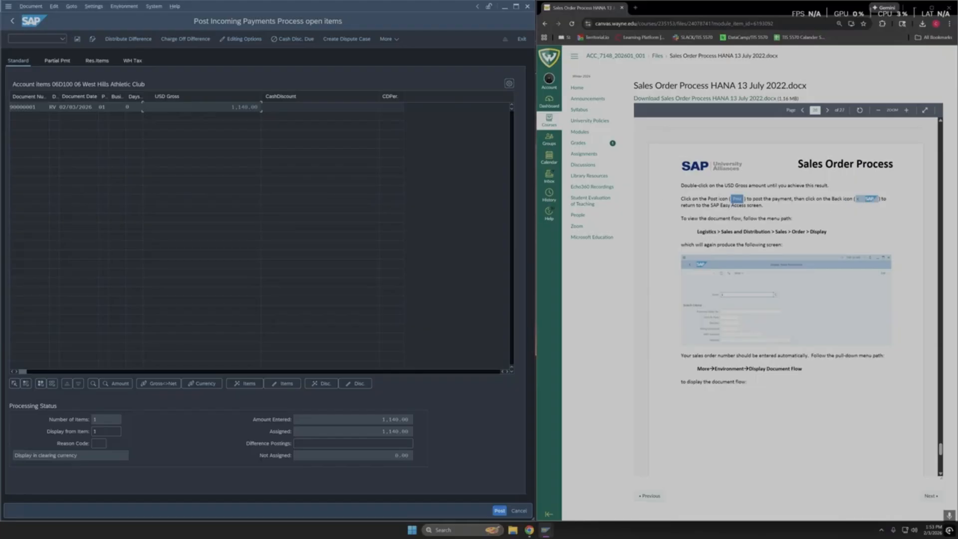
{"action": "left_click", "coordinate": [497, 512]}
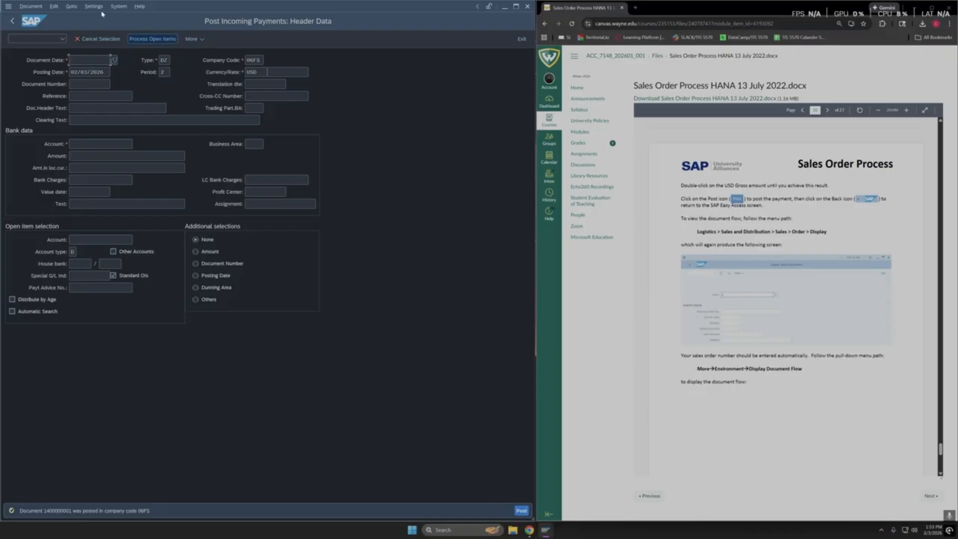
Leave the emptied incoming payments form without entering more data and return to SAP Easy Access
{"action": "left_click", "coordinate": [13, 21]}
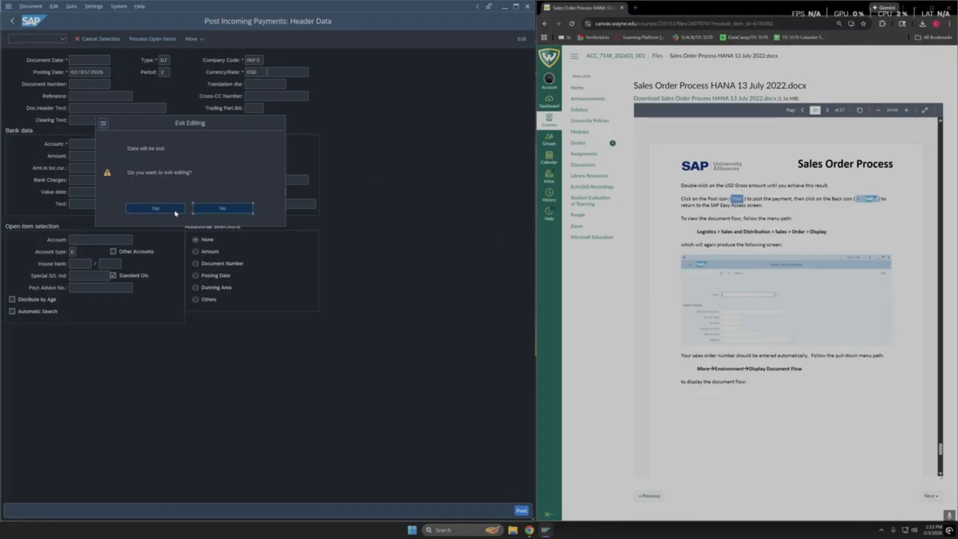
{"action": "left_click", "coordinate": [223, 210]}
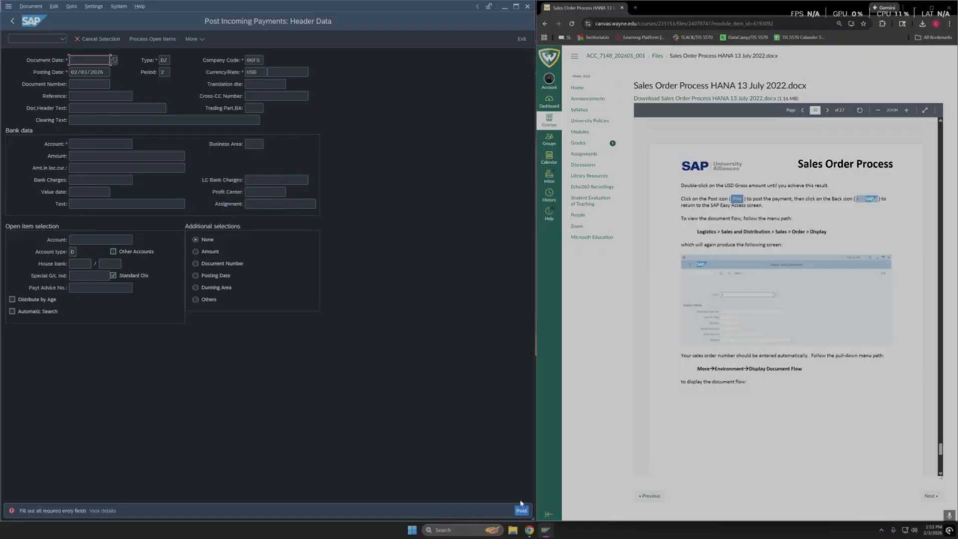
{"action": "left_click", "coordinate": [11, 22]}
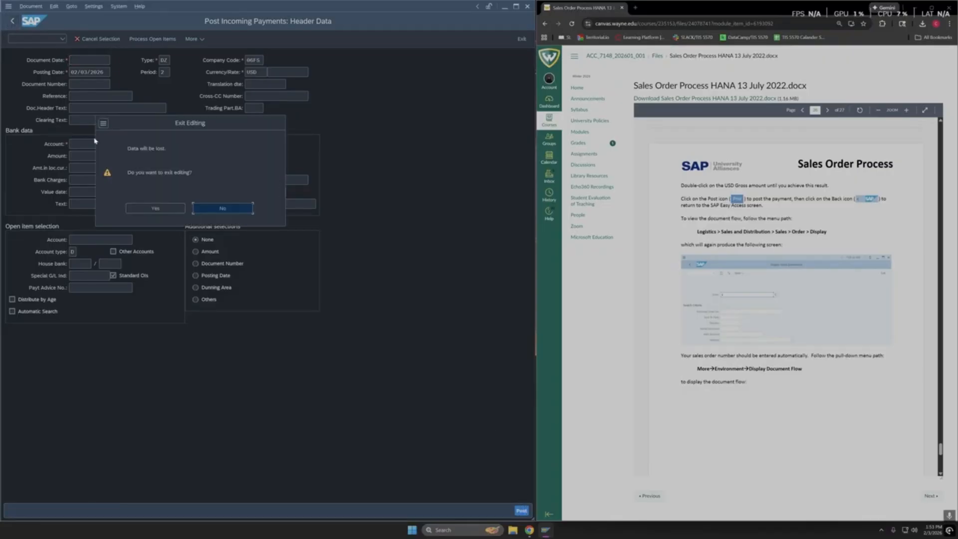
{"action": "left_click", "coordinate": [155, 210]}
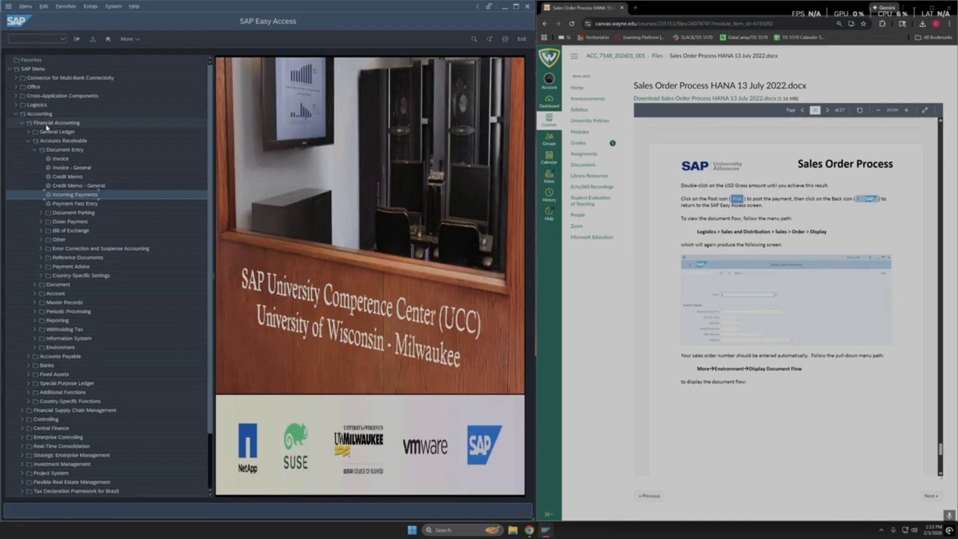
Collapse the expanded SAP menu tree and open the sales order display transaction under Logistics, Sales and Distribution, Sales, Order
{"action": "left_click", "coordinate": [77, 39]}
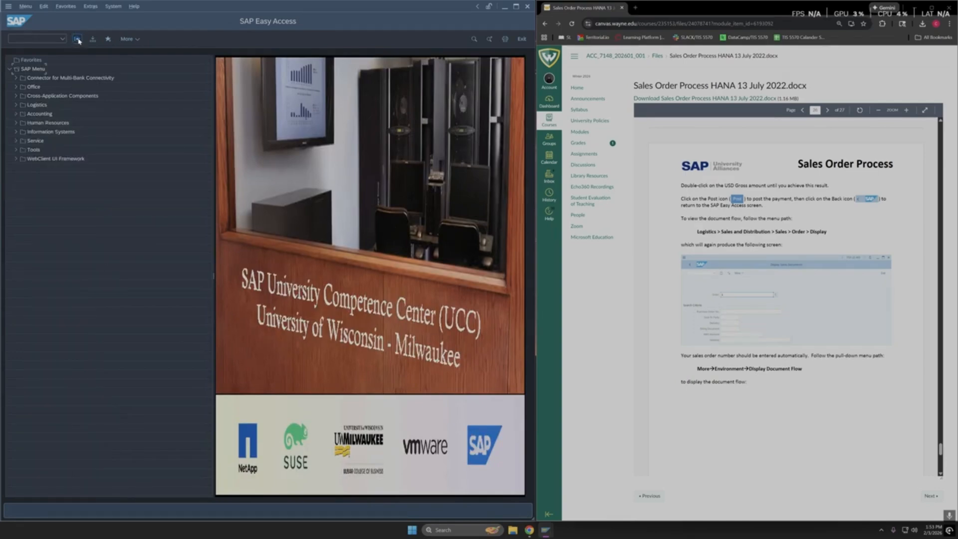
{"action": "left_click", "coordinate": [15, 105]}
{"action": "left_click", "coordinate": [23, 141]}
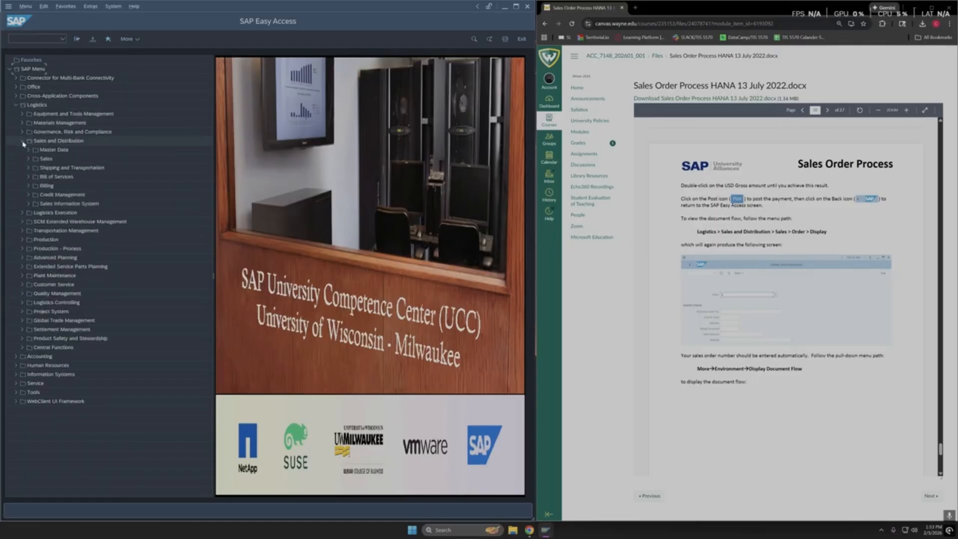
{"action": "left_click", "coordinate": [28, 159]}
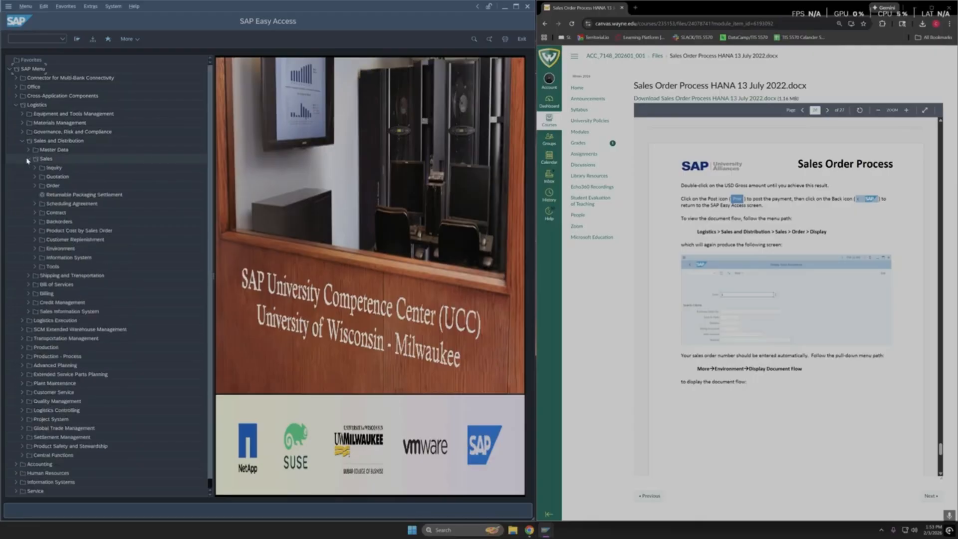
{"action": "left_click", "coordinate": [34, 186]}
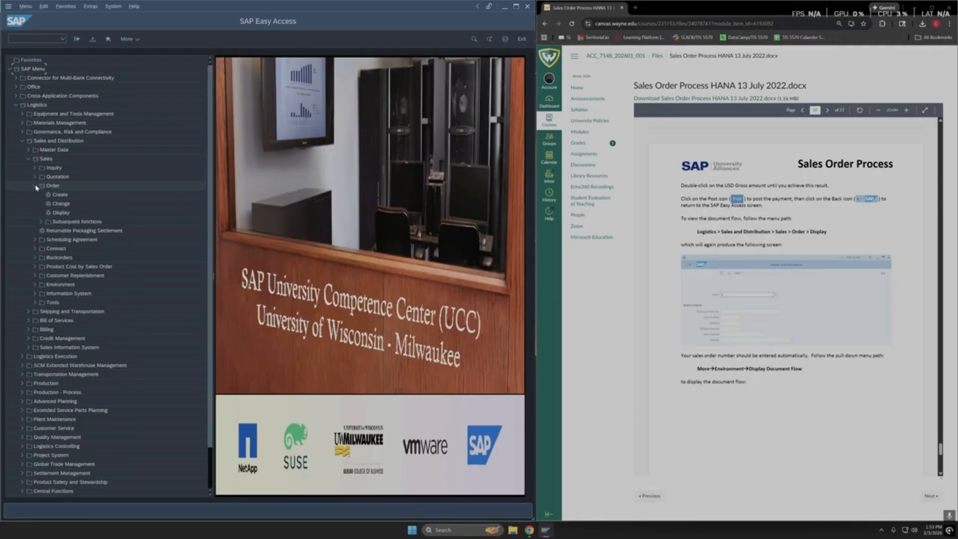
{"action": "double_click", "coordinate": [60, 212]}
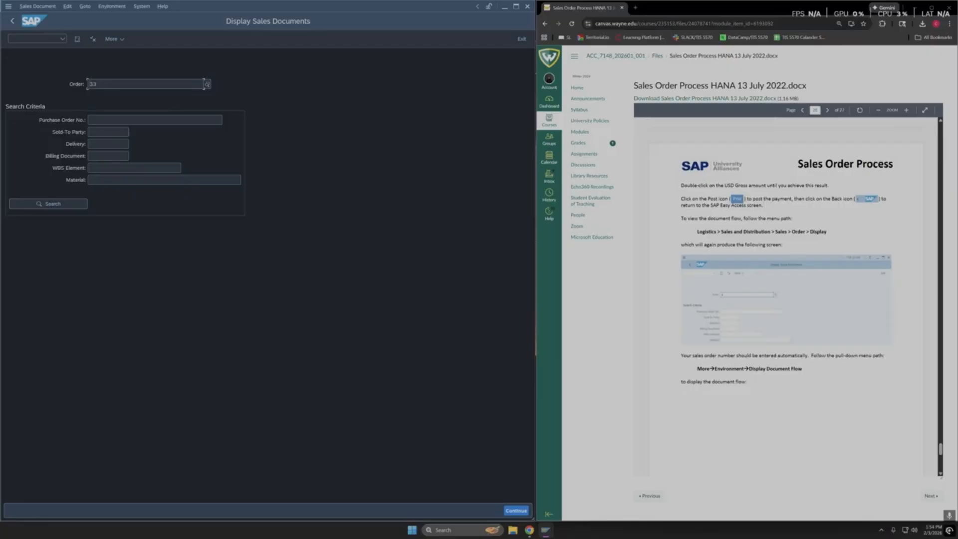
Display the document flow for the prefilled West Hills sales order, and find the guide's corresponding document flow example
{"action": "scroll", "coordinate": [675, 321], "scroll_direction": "down", "scroll_amount": 2}
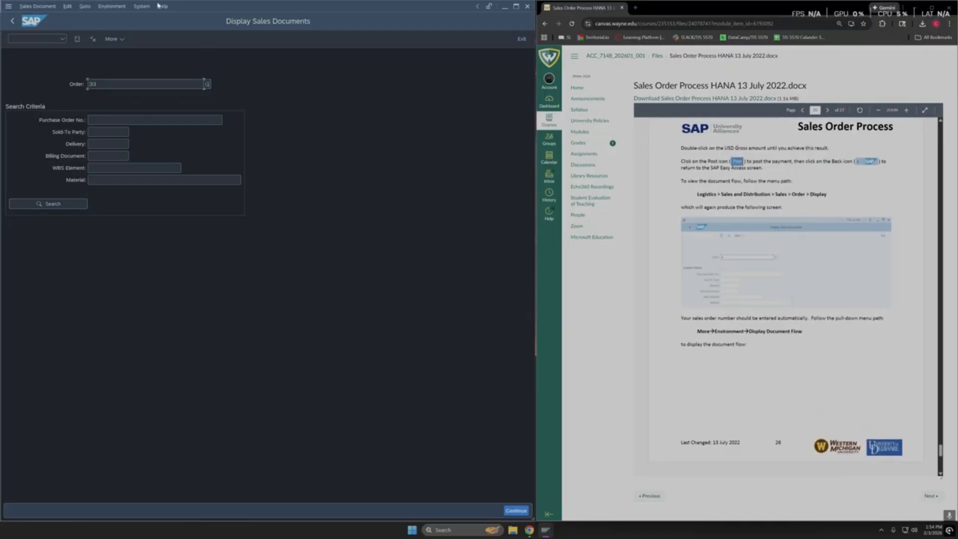
{"action": "left_click", "coordinate": [112, 6]}
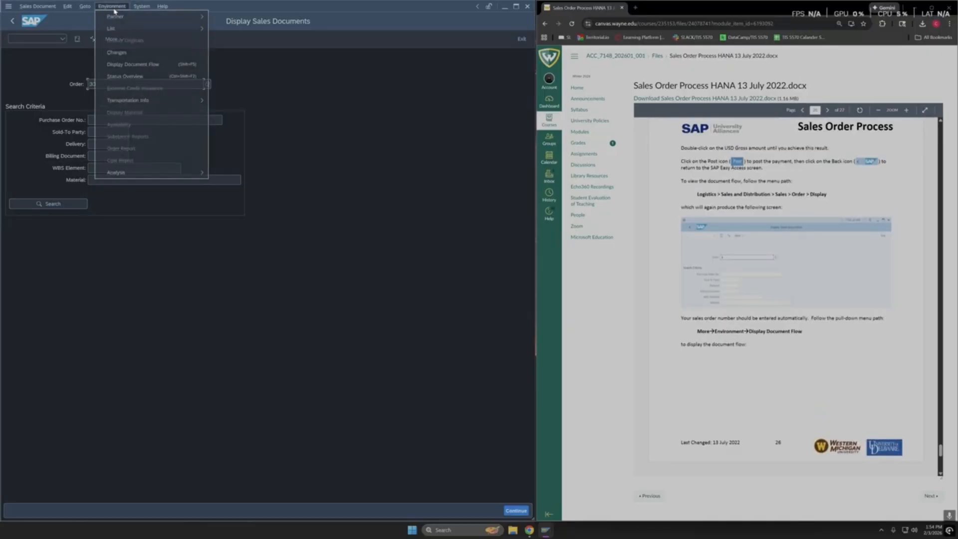
{"action": "left_click", "coordinate": [133, 67]}
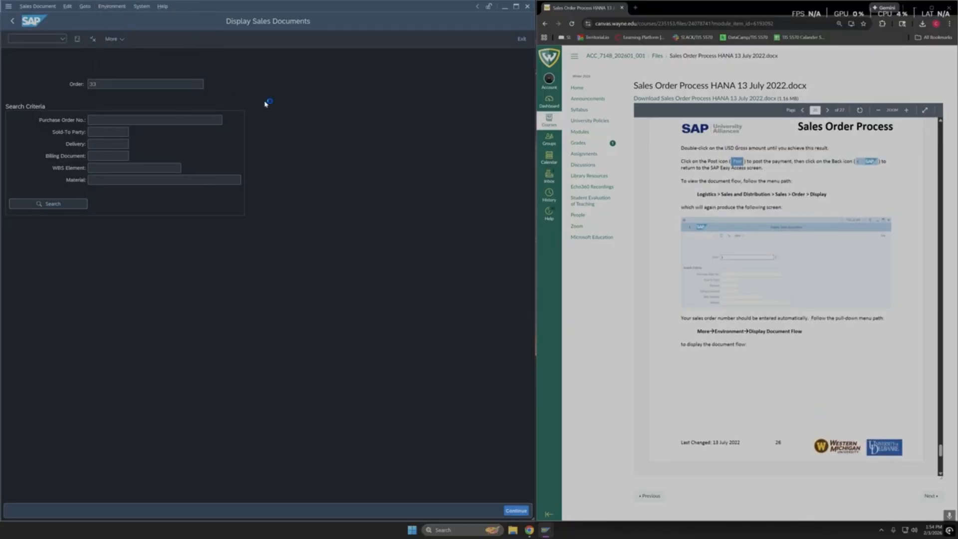
{"action": "scroll", "coordinate": [767, 278], "scroll_direction": "down", "scroll_amount": 7}
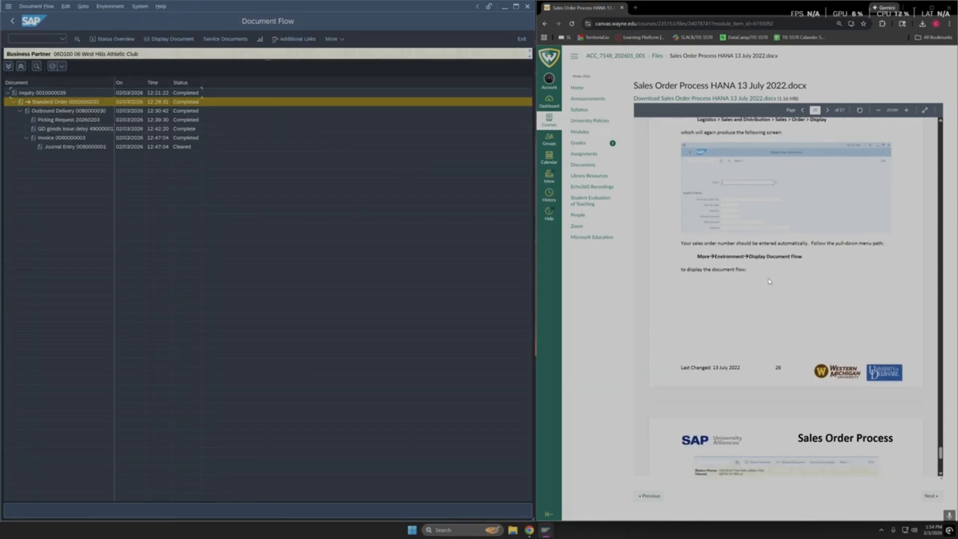